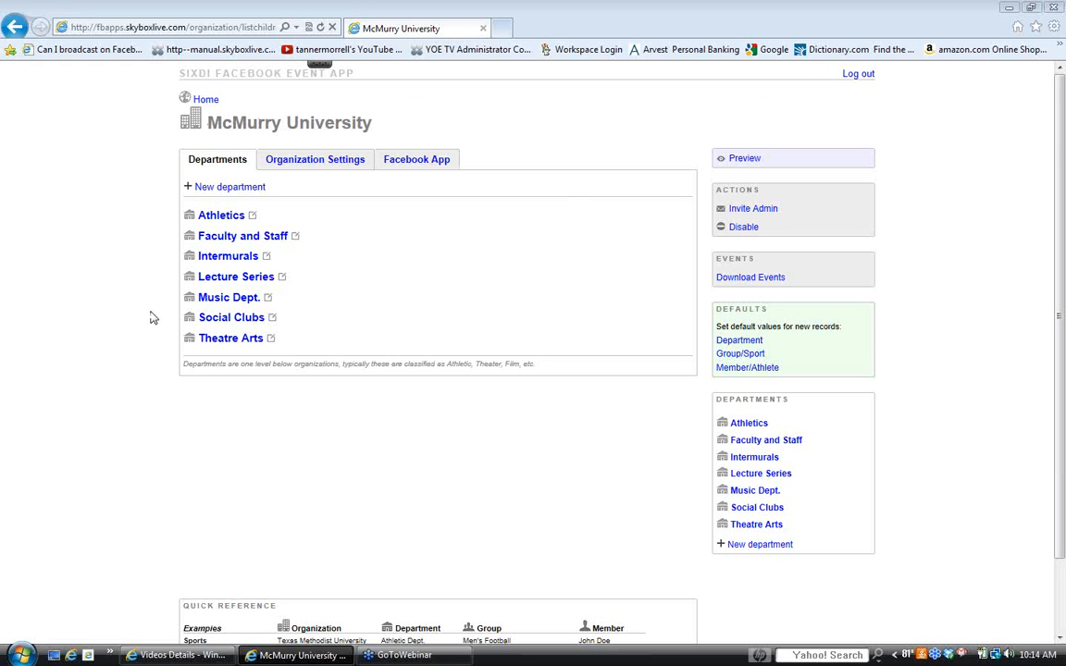
- Examine the quick reference on the McMurry University page, and view a blank new organization form from the organizations list
scroll(114, 311, down, 2)
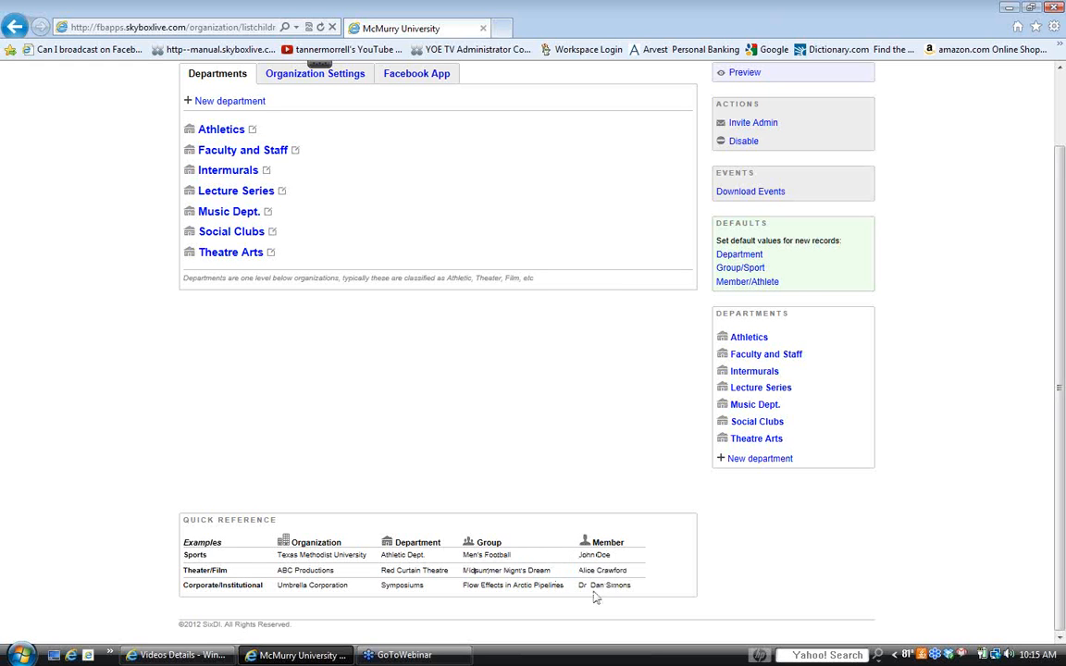
scroll(105, 486, up, 2)
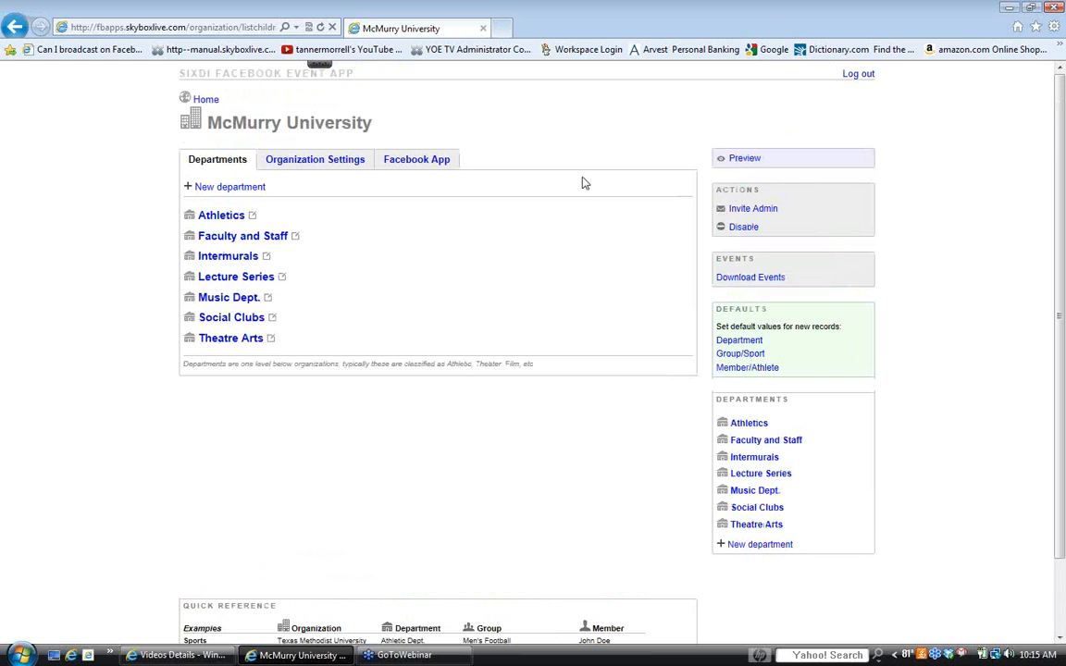
click(202, 99)
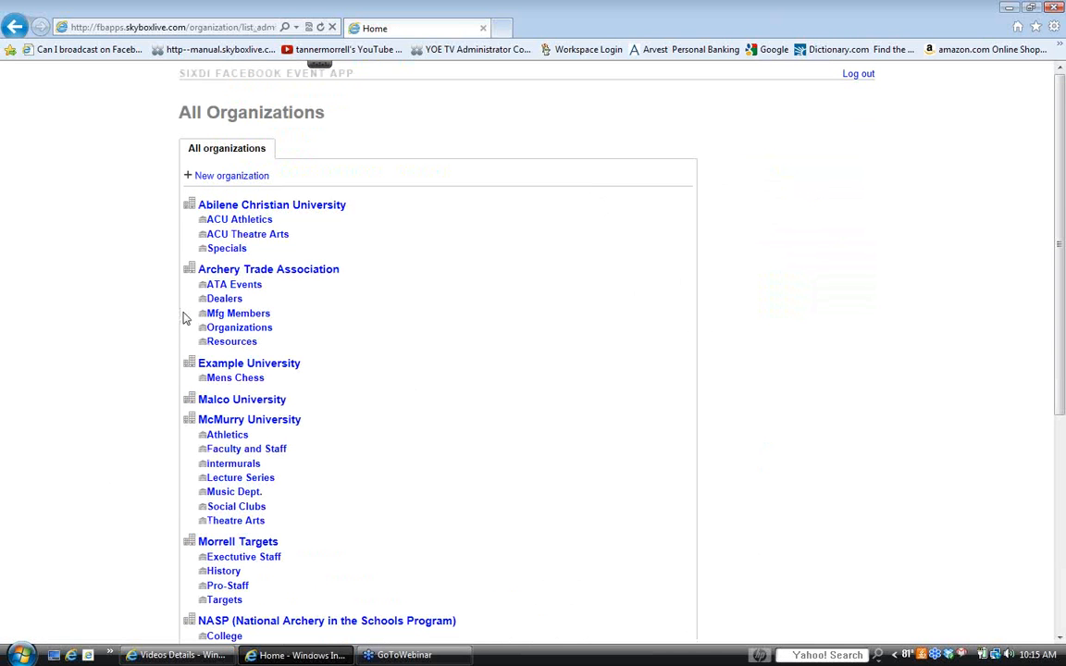
click(248, 178)
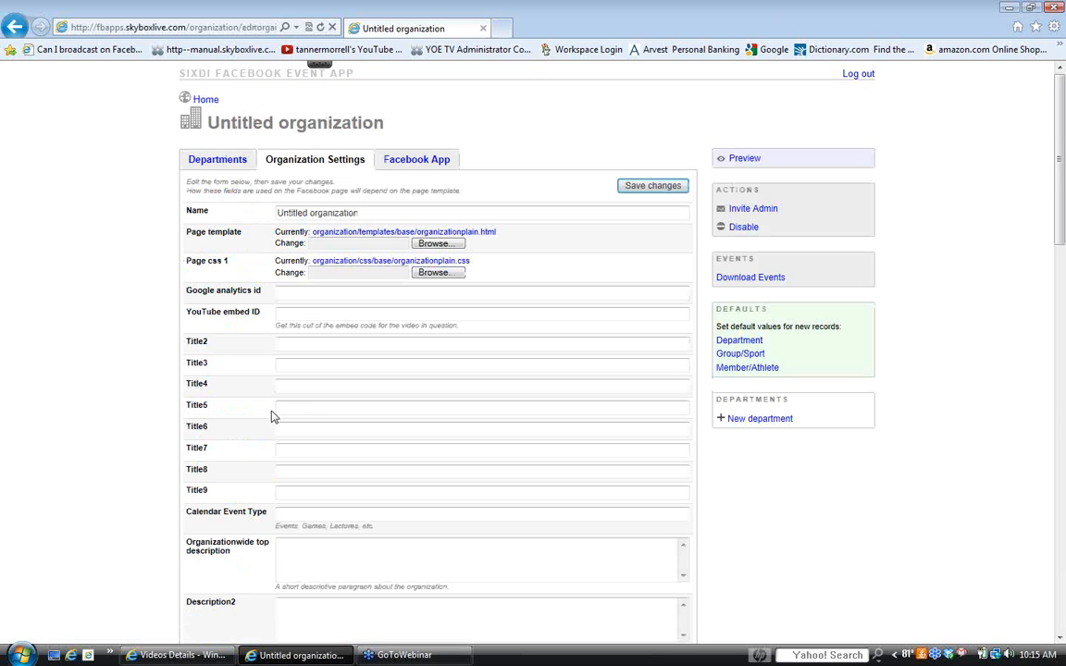
click(205, 101)
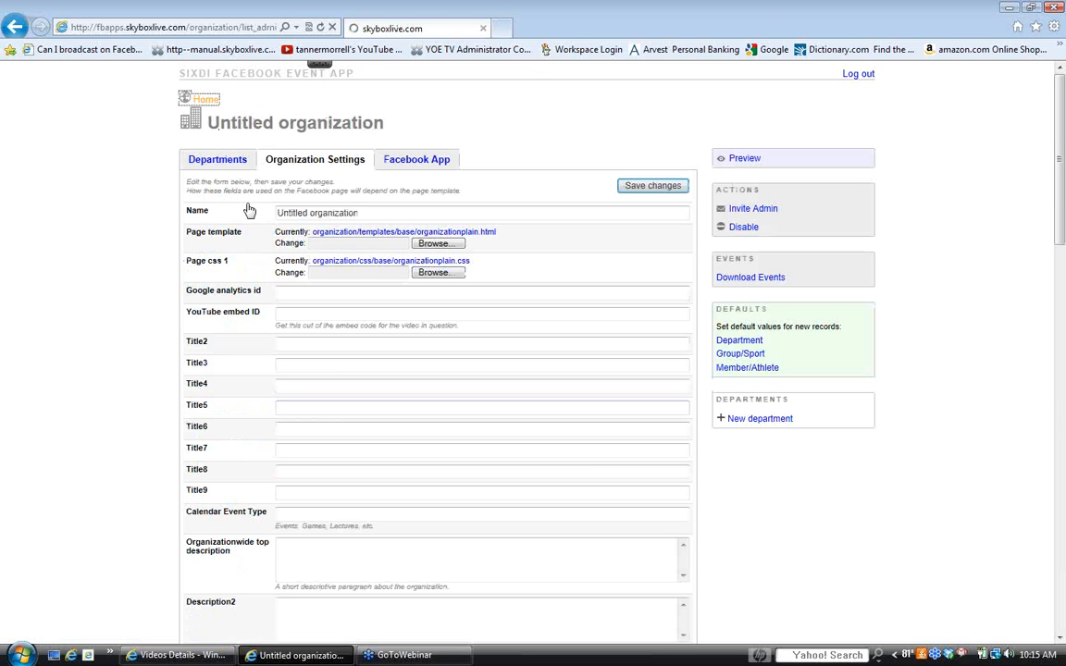
- Open McMurry University from the organizations list and look through its organization settings before returning to its departments
scroll(281, 341, down, 2)
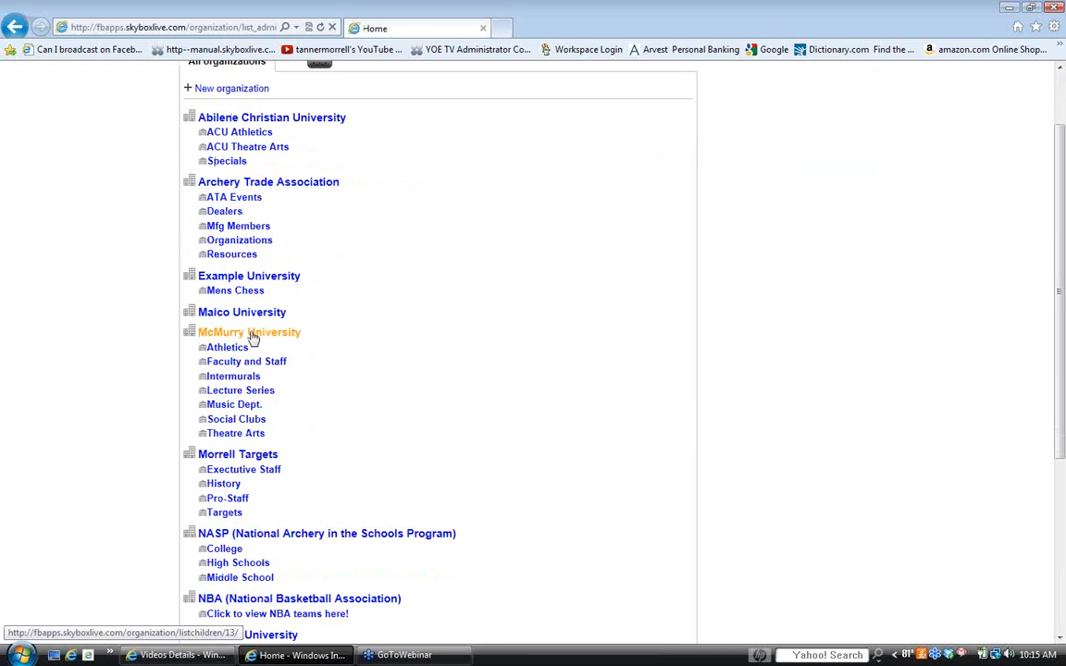
click(255, 333)
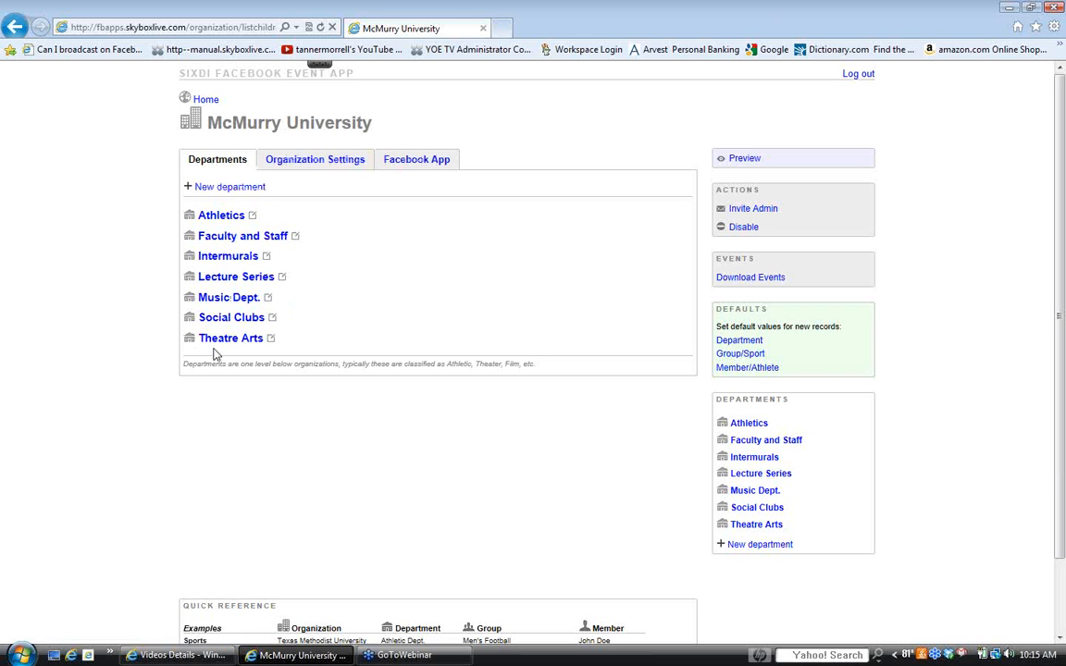
click(315, 165)
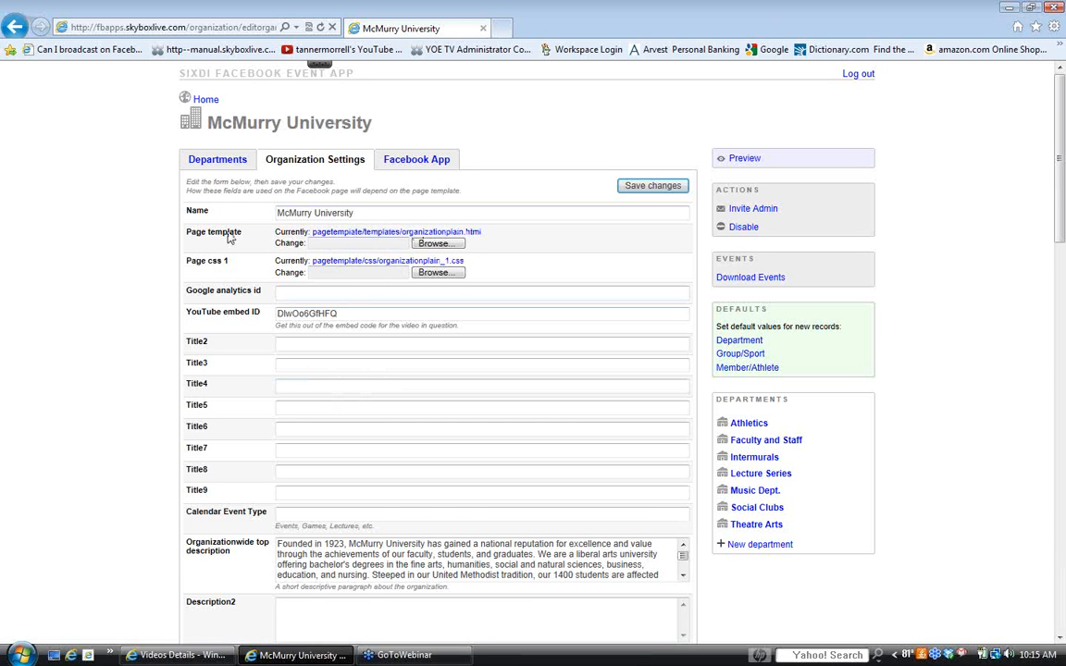
scroll(230, 238, down, 20)
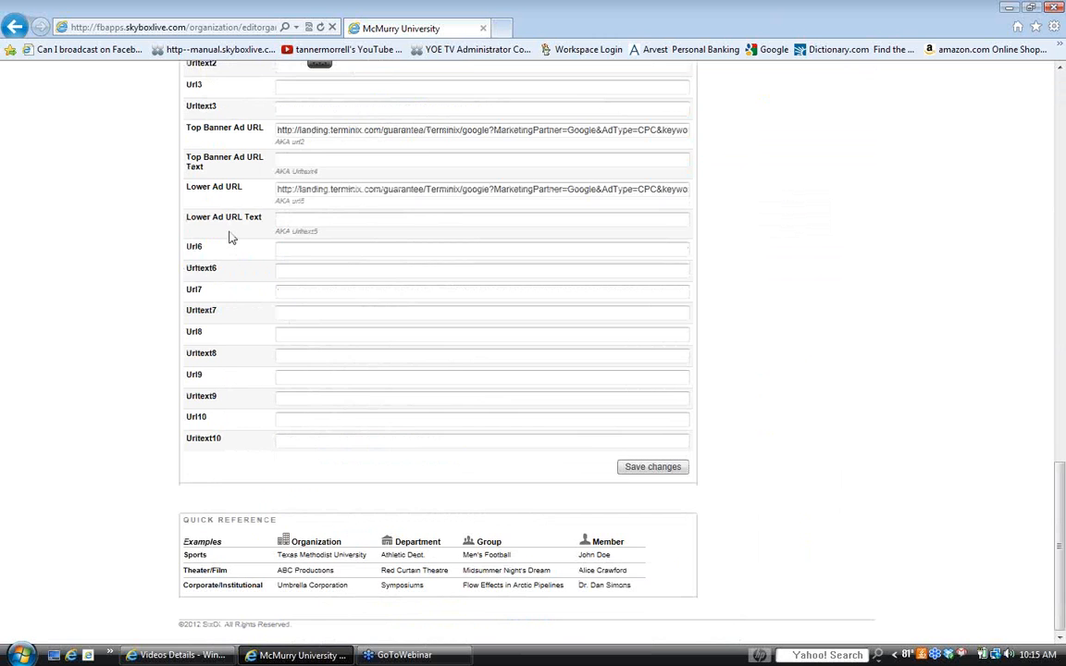
scroll(230, 238, up, 20)
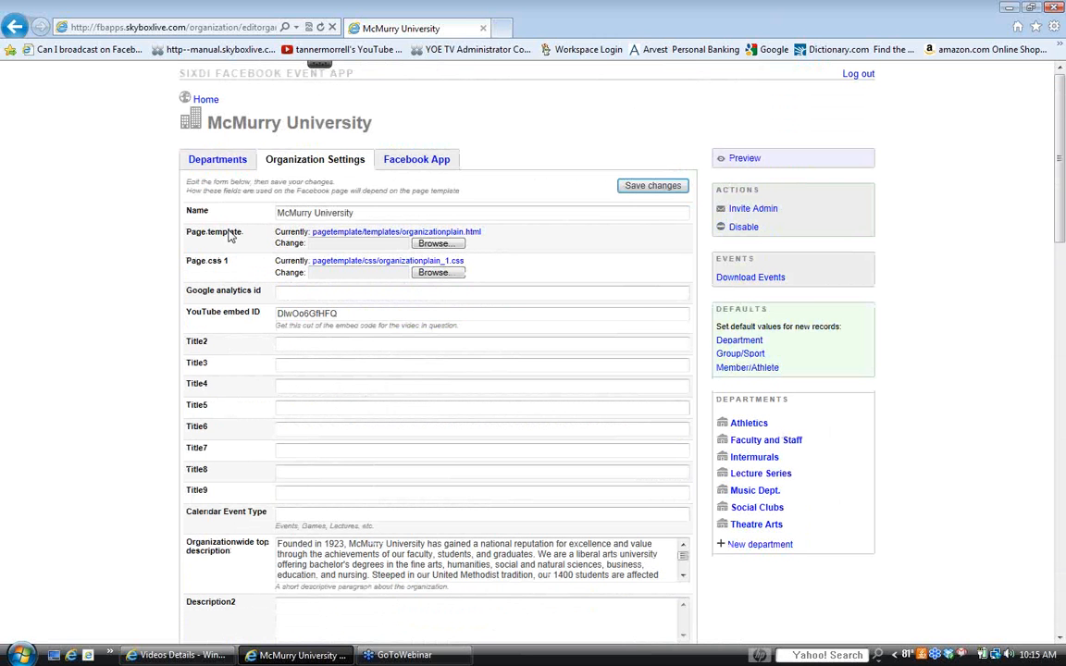
click(239, 165)
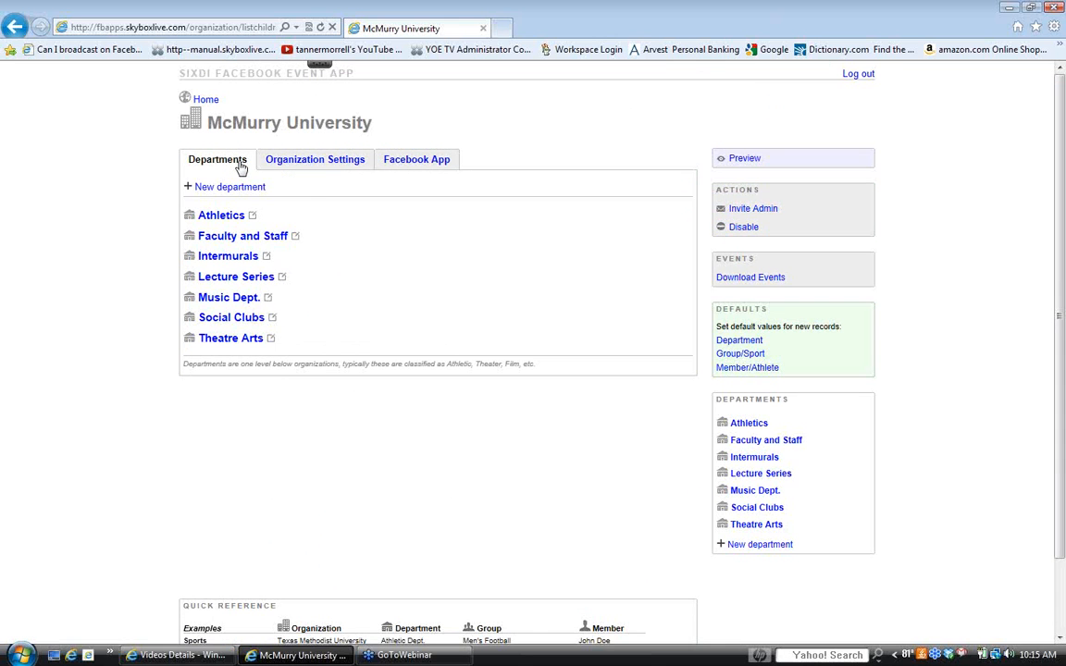
- Open the Athletics department, look through all of its department settings, and return to its groups
click(214, 216)
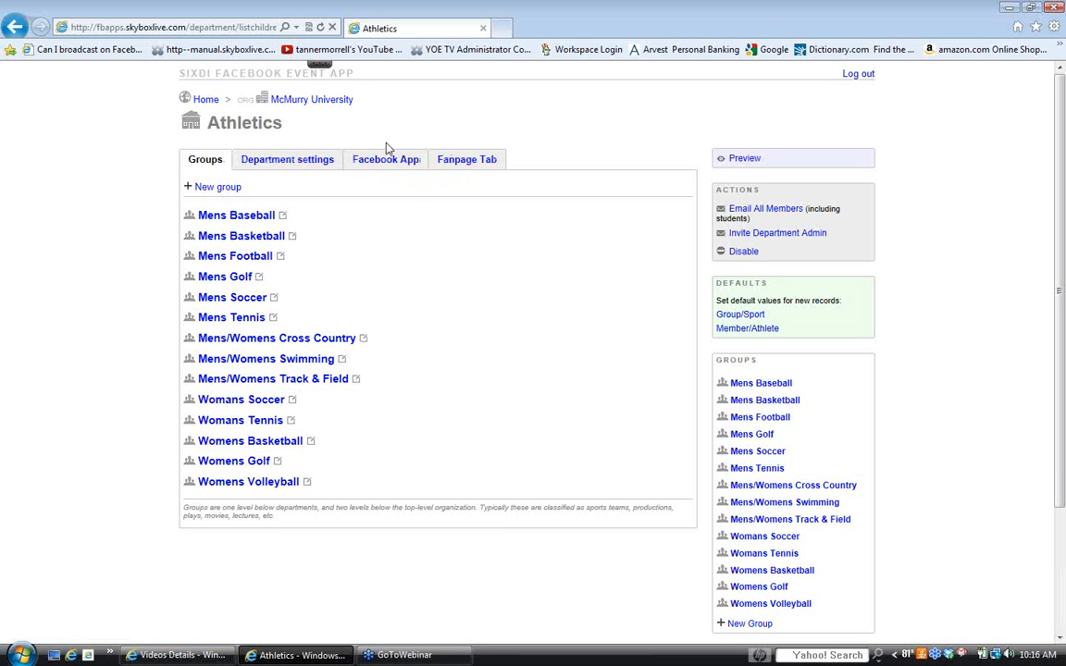
click(269, 164)
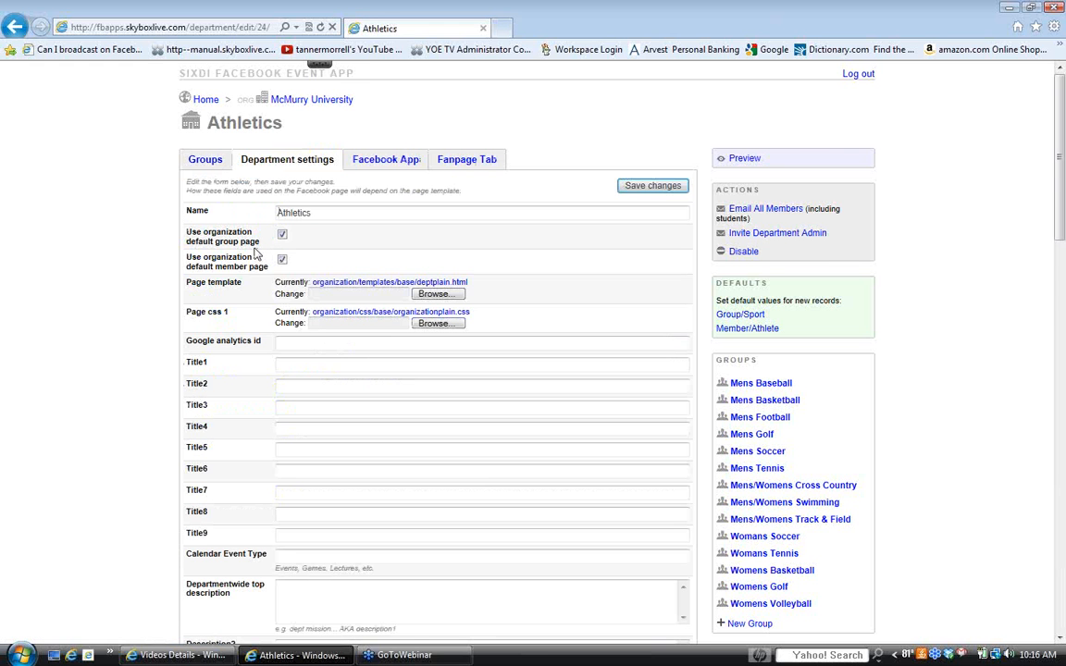
scroll(256, 254, down, 4)
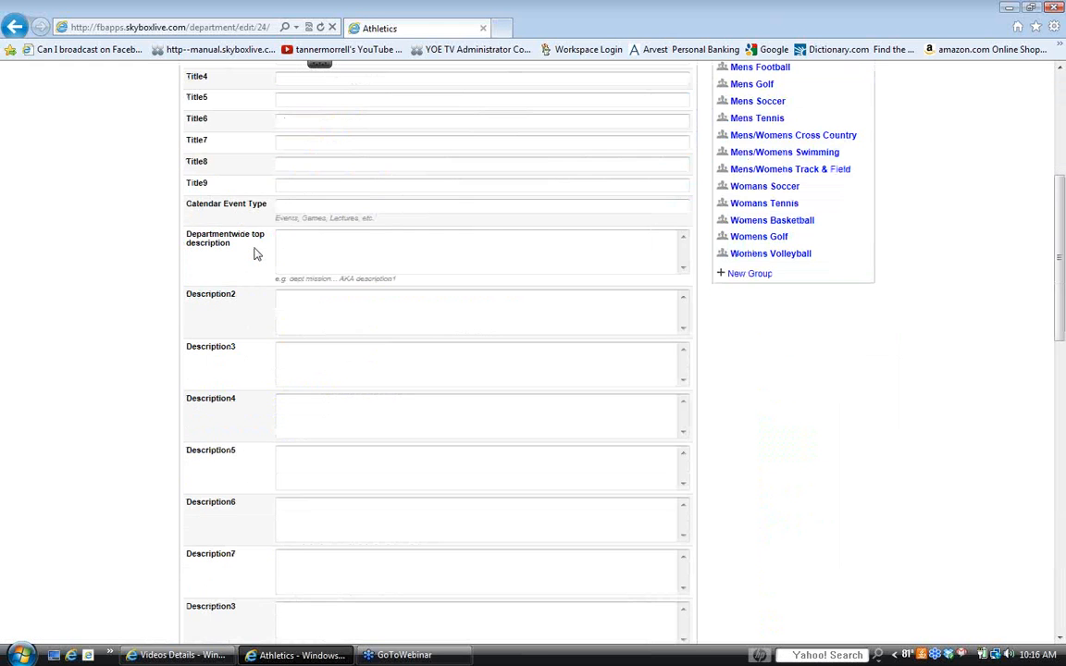
scroll(256, 254, down, 10)
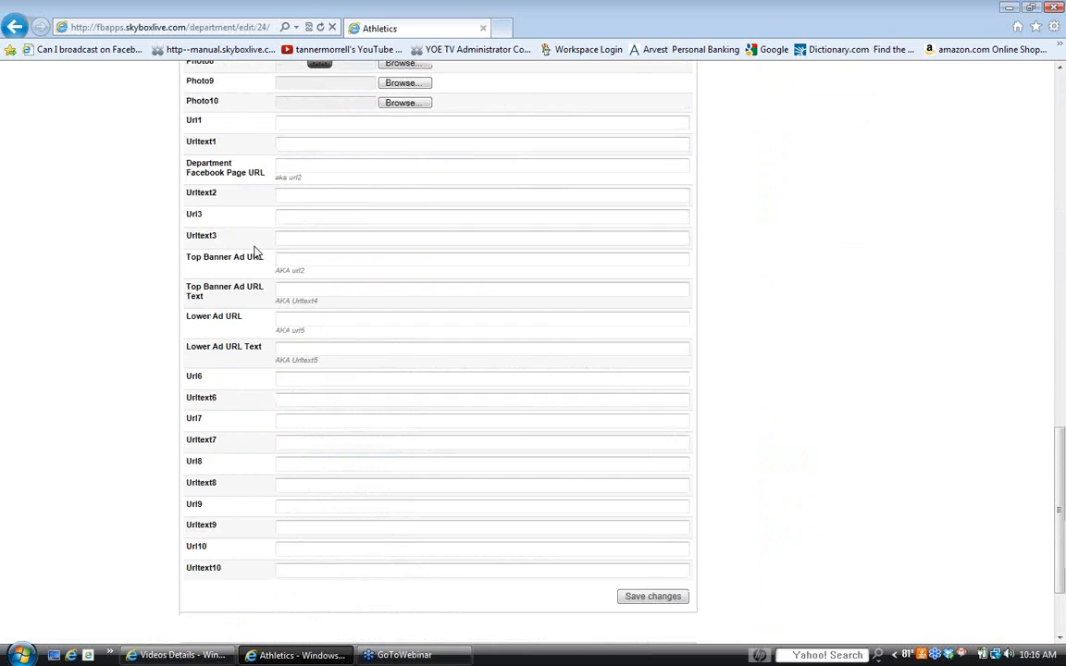
scroll(256, 254, up, 6)
scroll(256, 252, up, 10)
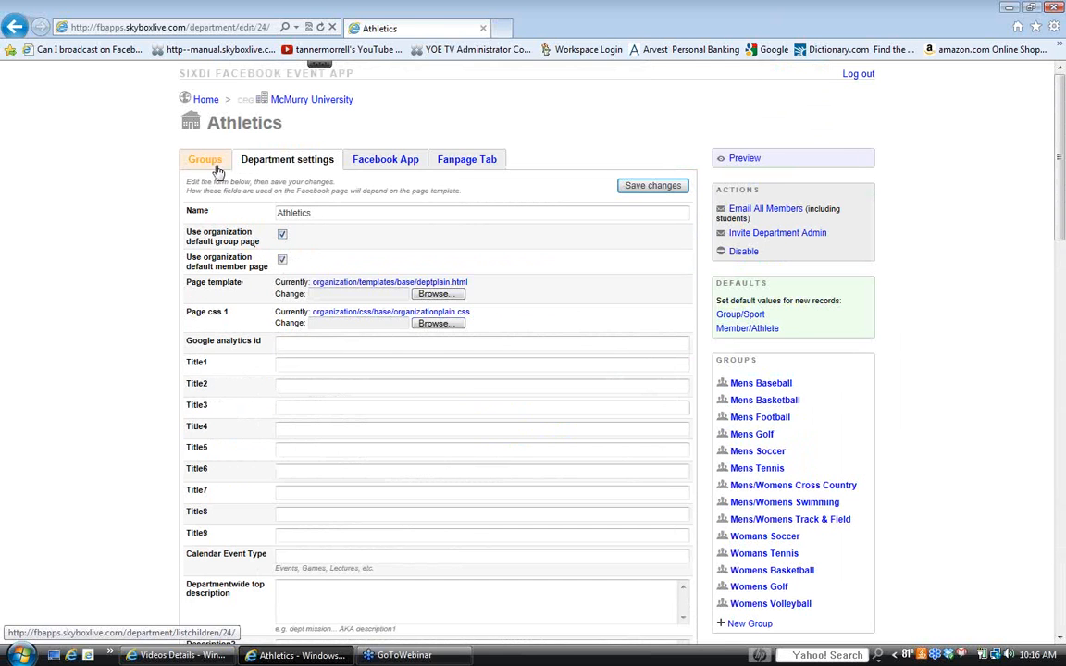
click(213, 169)
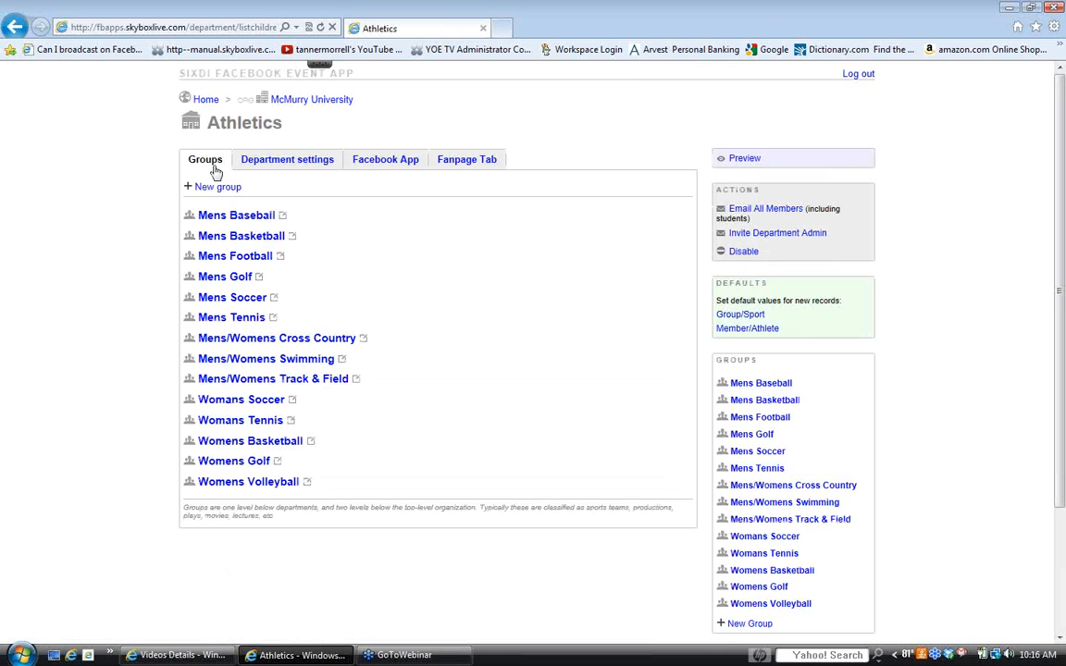
- Open the Mens Football group and look through its full member list
click(214, 259)
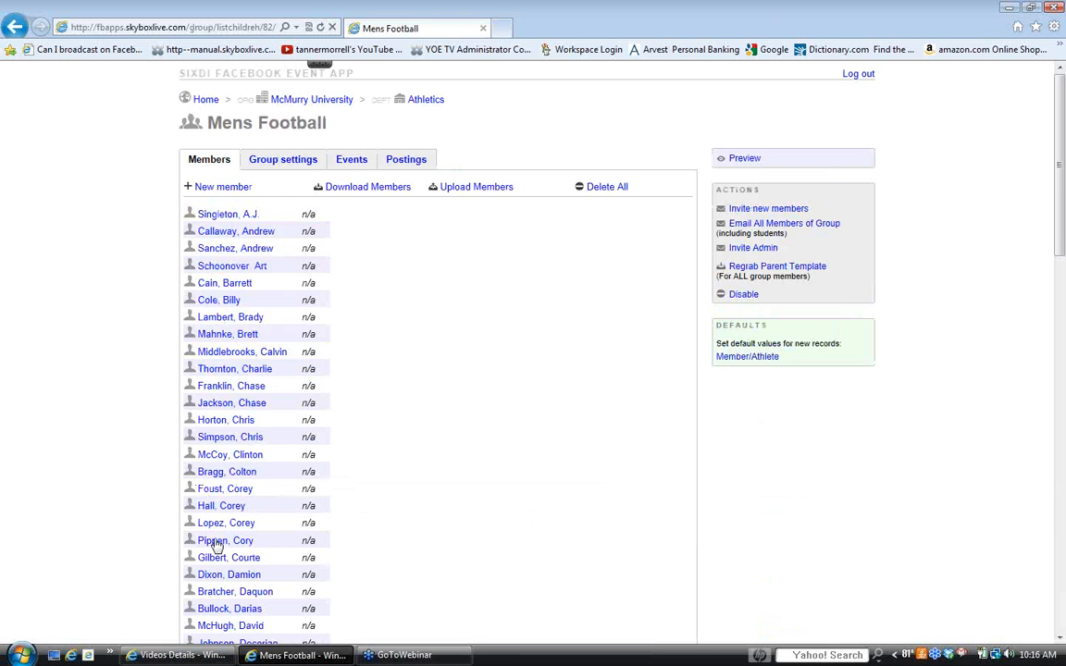
scroll(262, 288, down, 10)
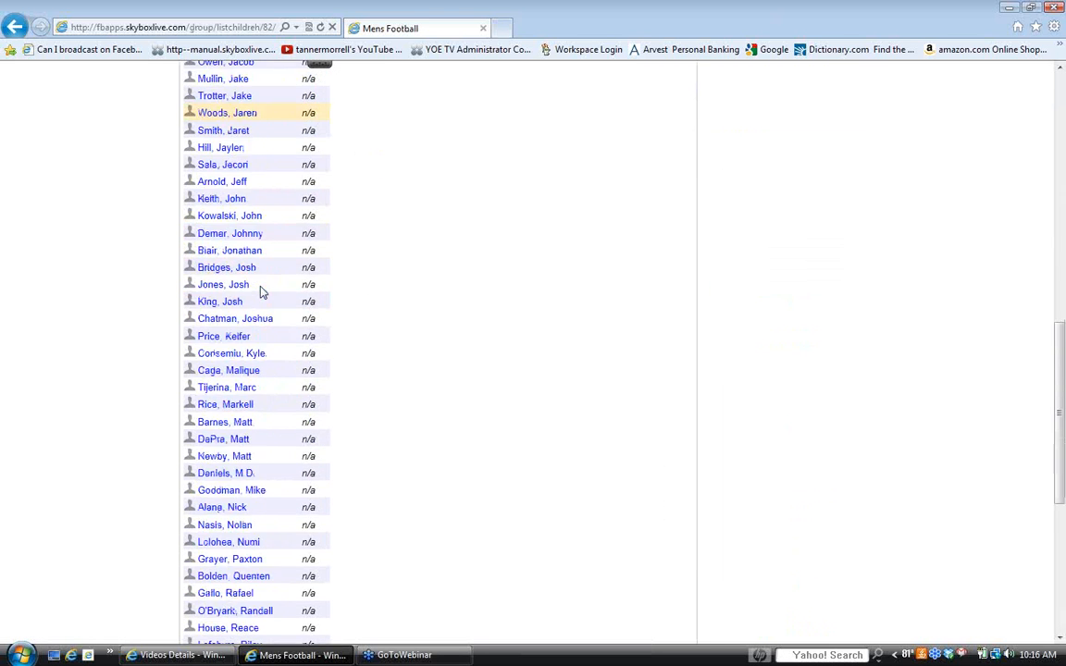
scroll(261, 290, down, 2)
scroll(262, 291, up, 15)
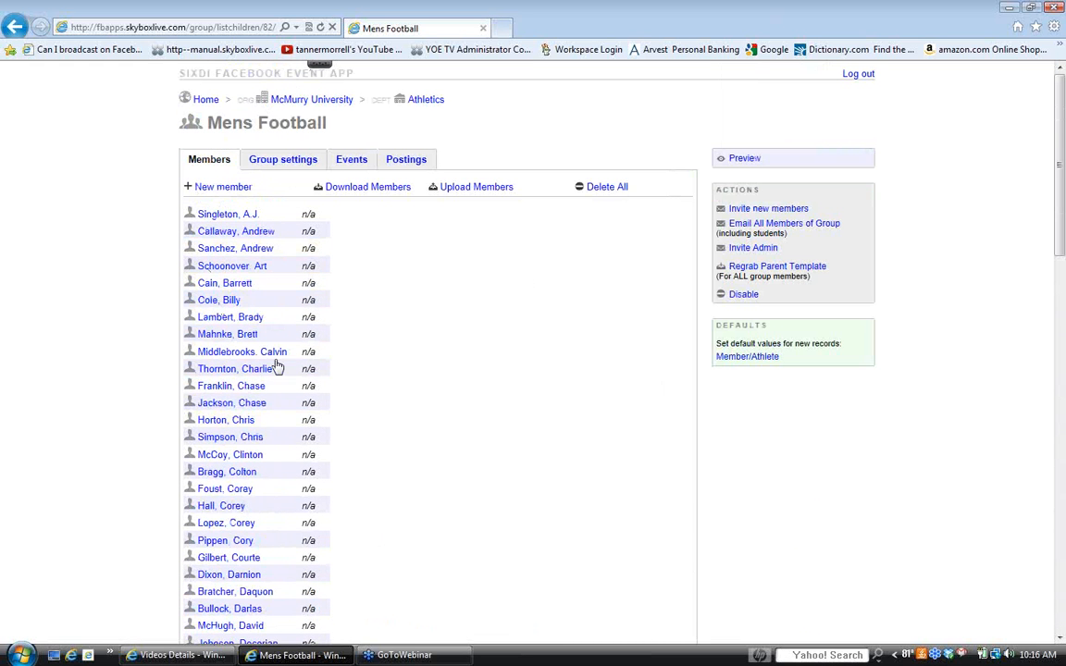
- Look through the group settings of Mens Football
click(267, 164)
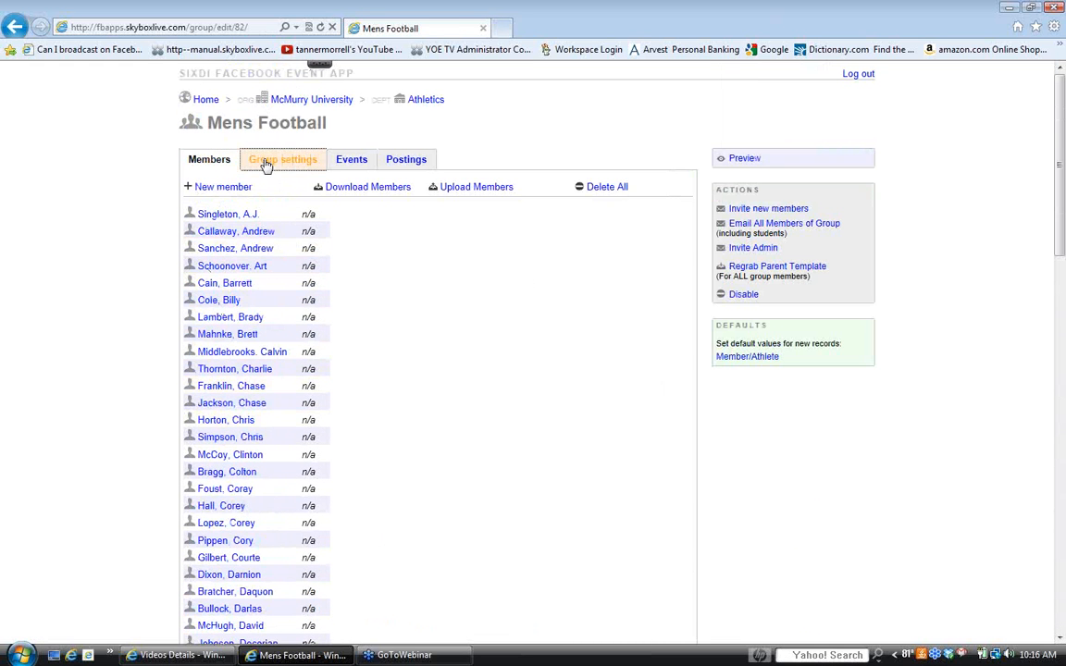
scroll(190, 402, down, 20)
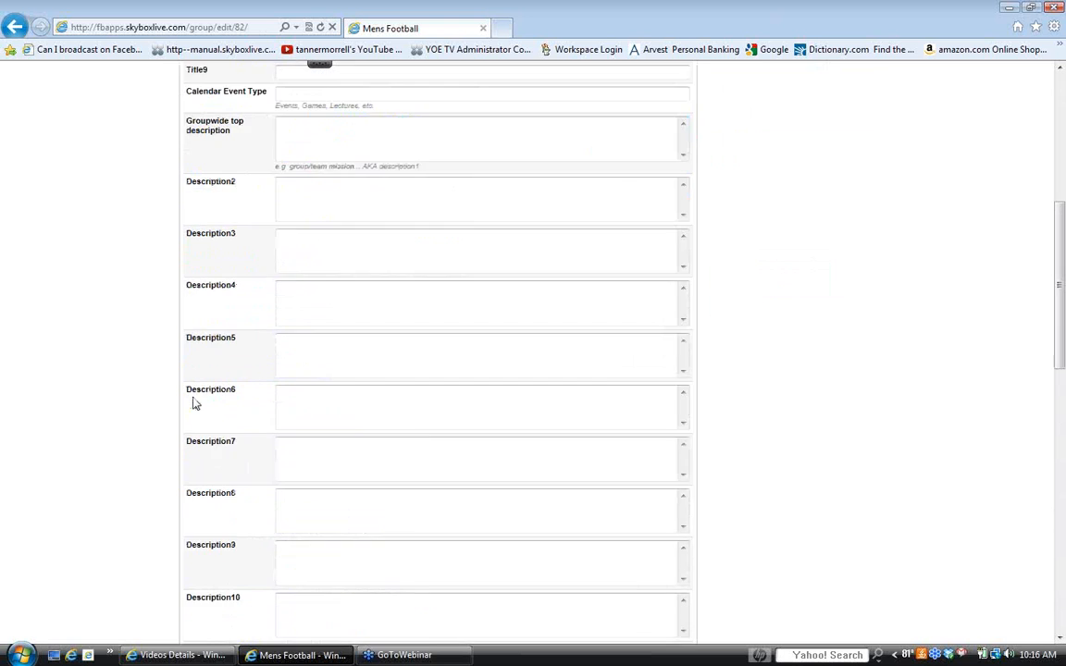
scroll(189, 396, up, 20)
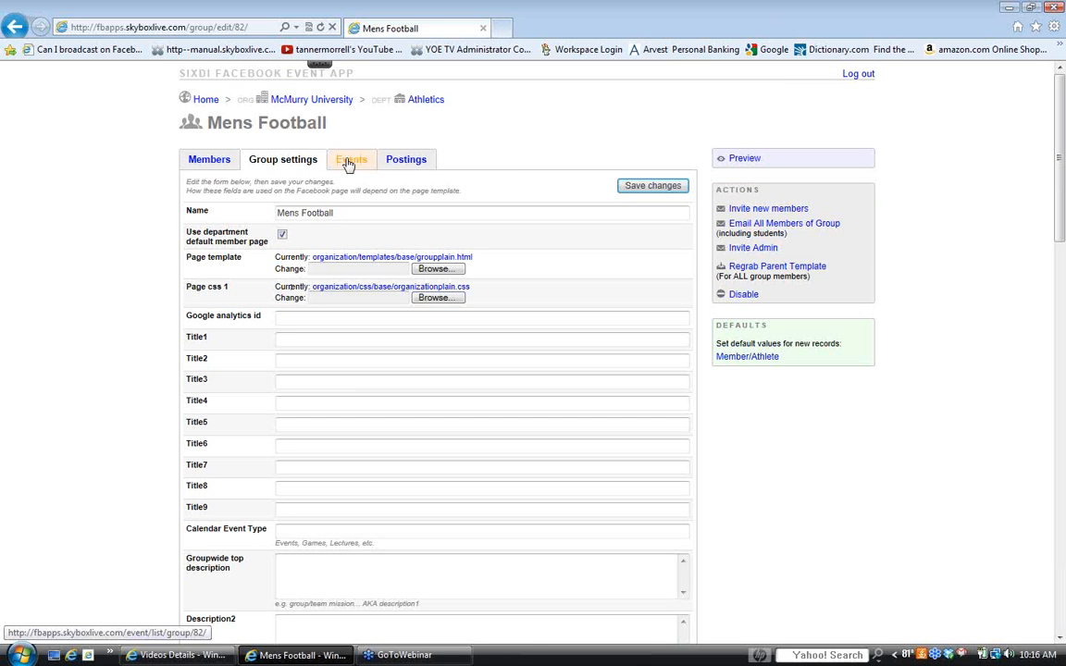
- View the Mens Football group's events and scheduled Facebook postings, and return to its events list
click(351, 160)
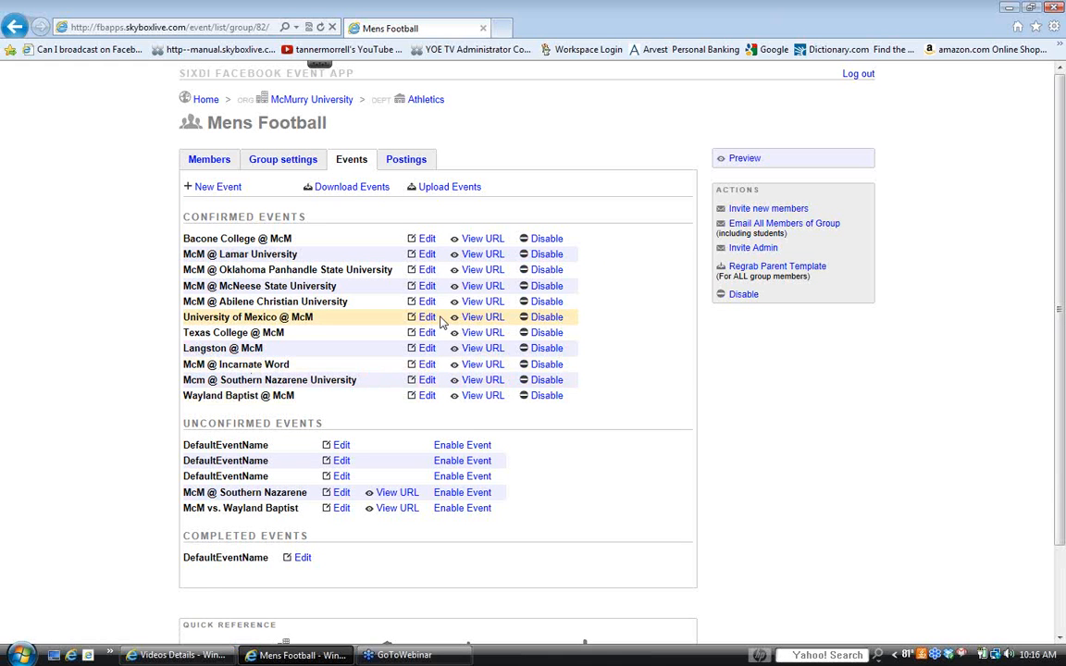
click(407, 163)
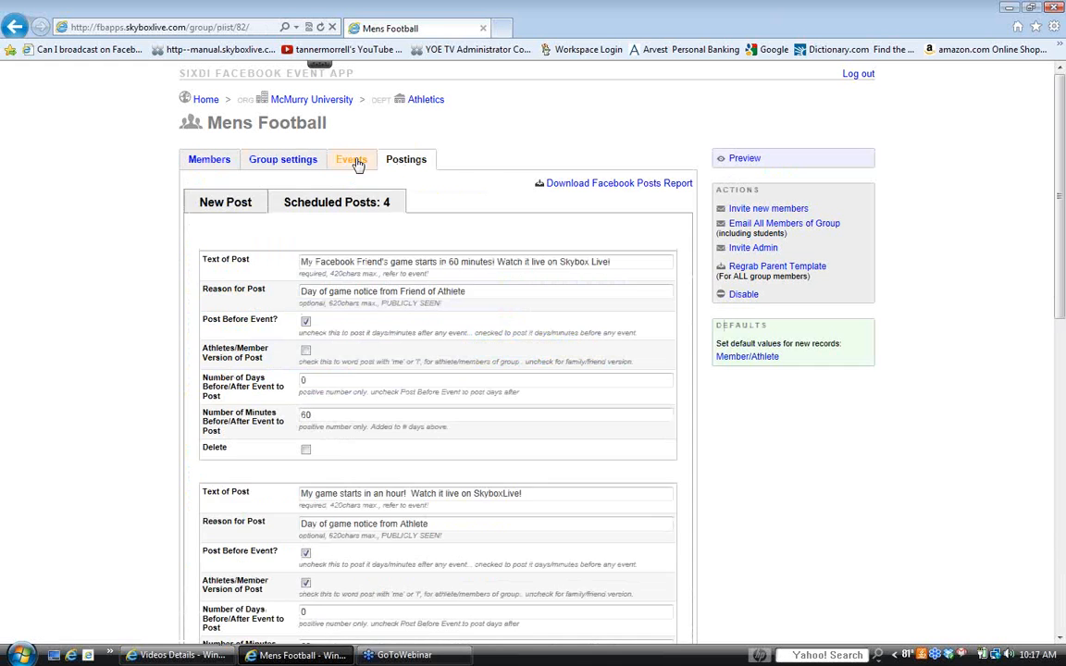
click(357, 163)
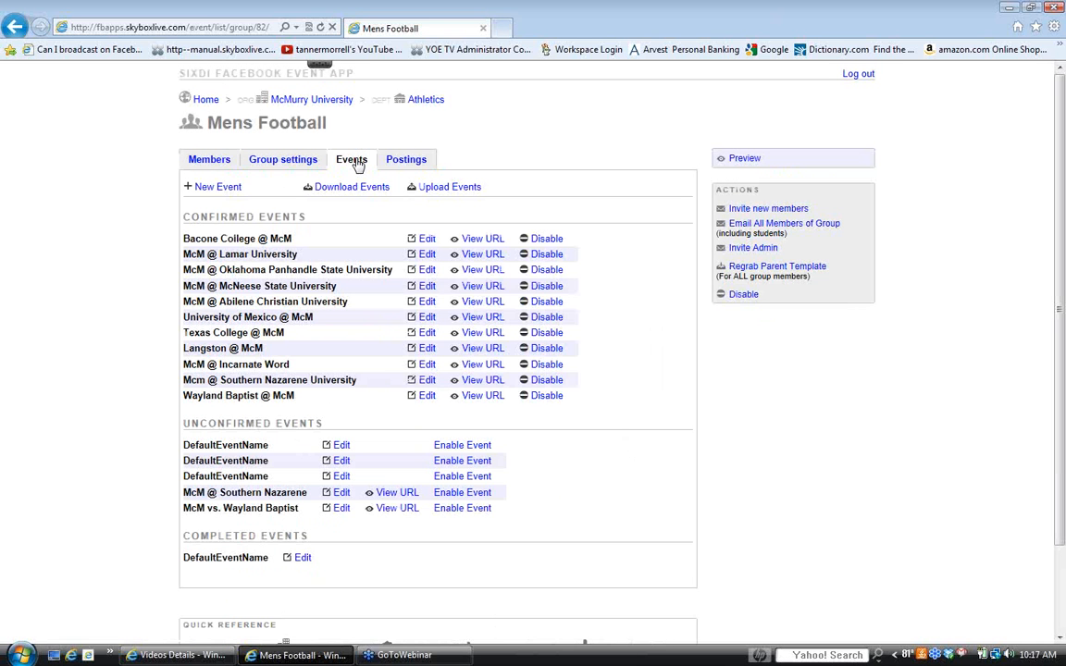
- Add a new organization from the organizations list and enter "New University" as its name
click(200, 101)
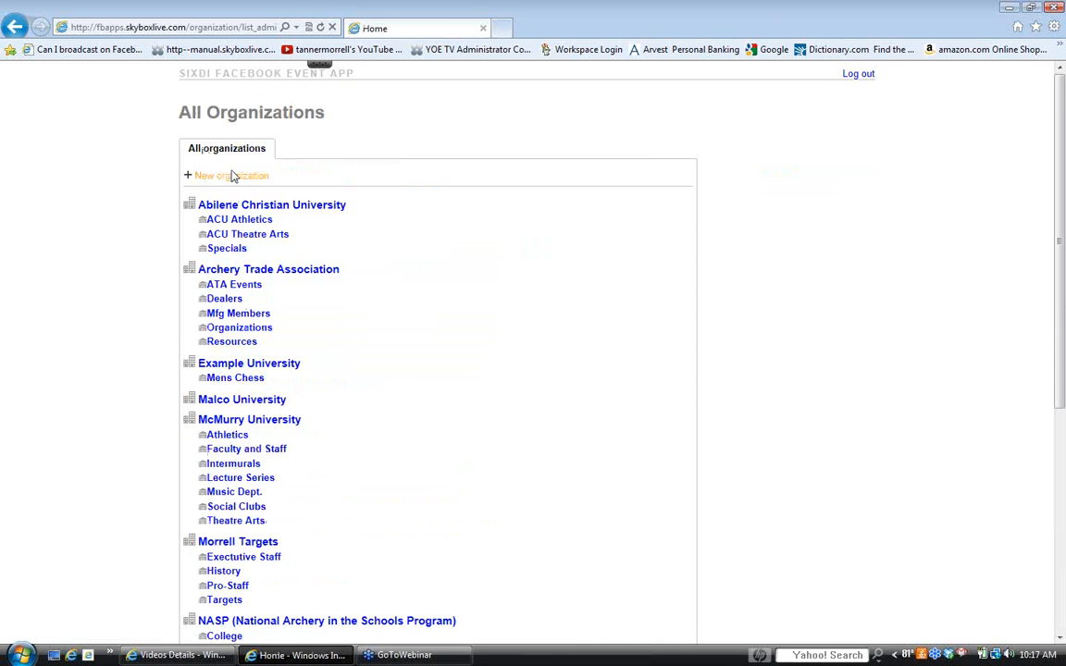
click(230, 177)
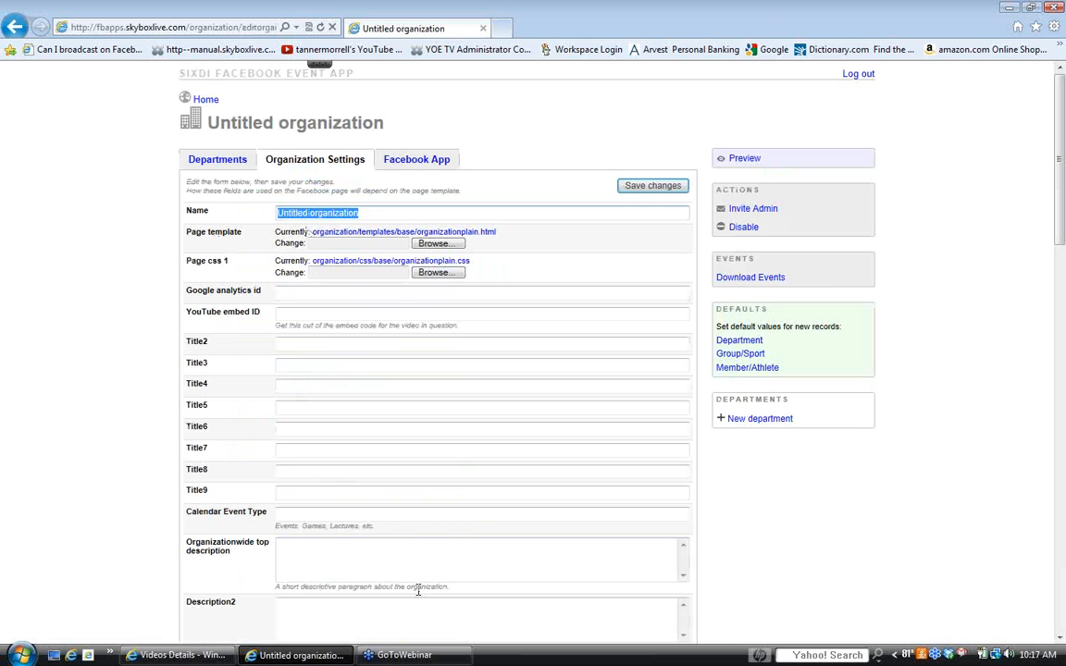
text(New University)
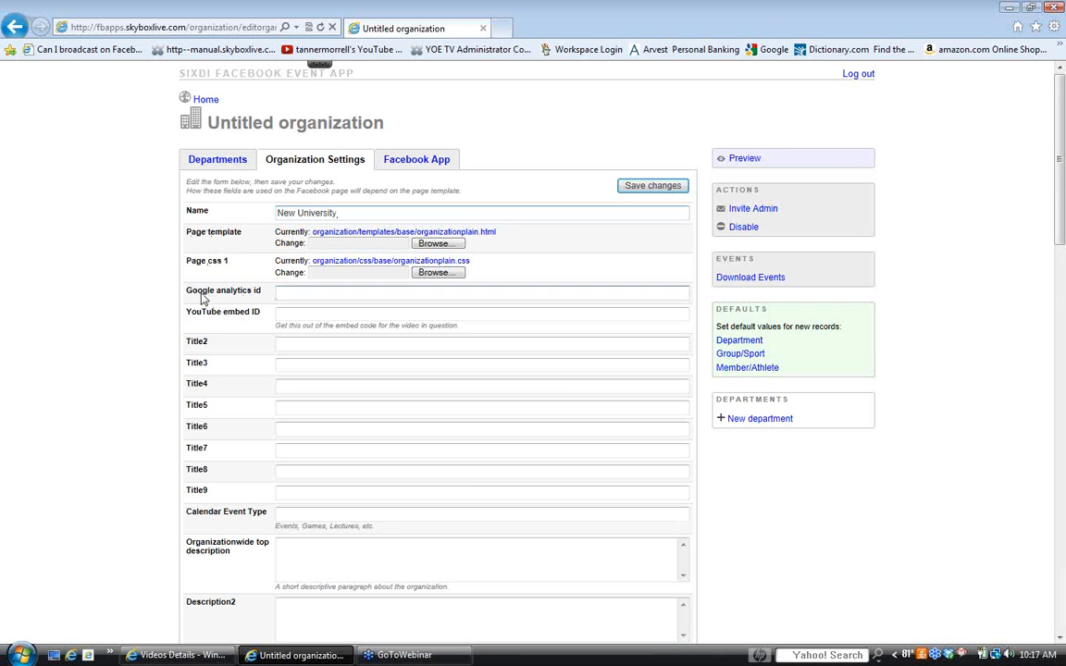
scroll(185, 270, down, 3)
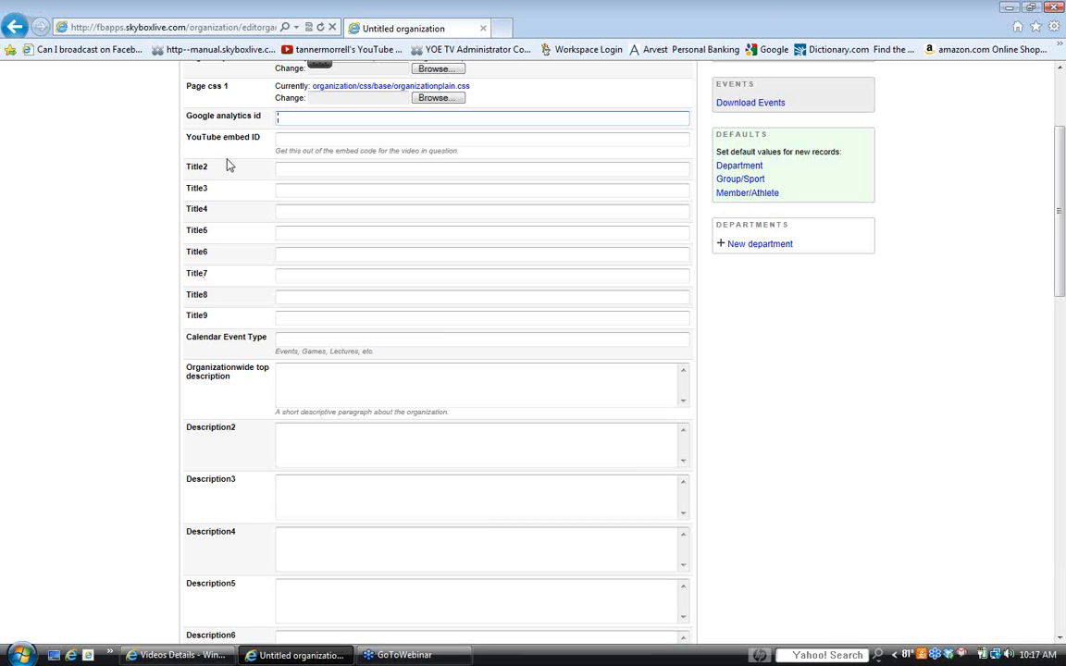
- Open YouTube in a new browser tab and search for "university problems"
click(499, 28)
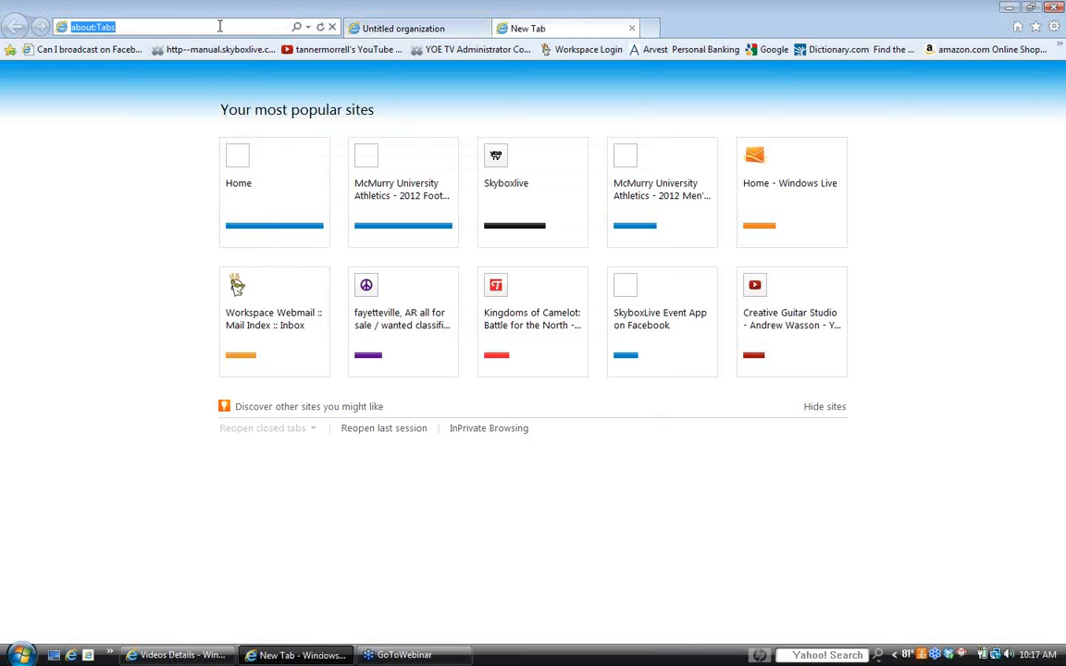
text(youtube)
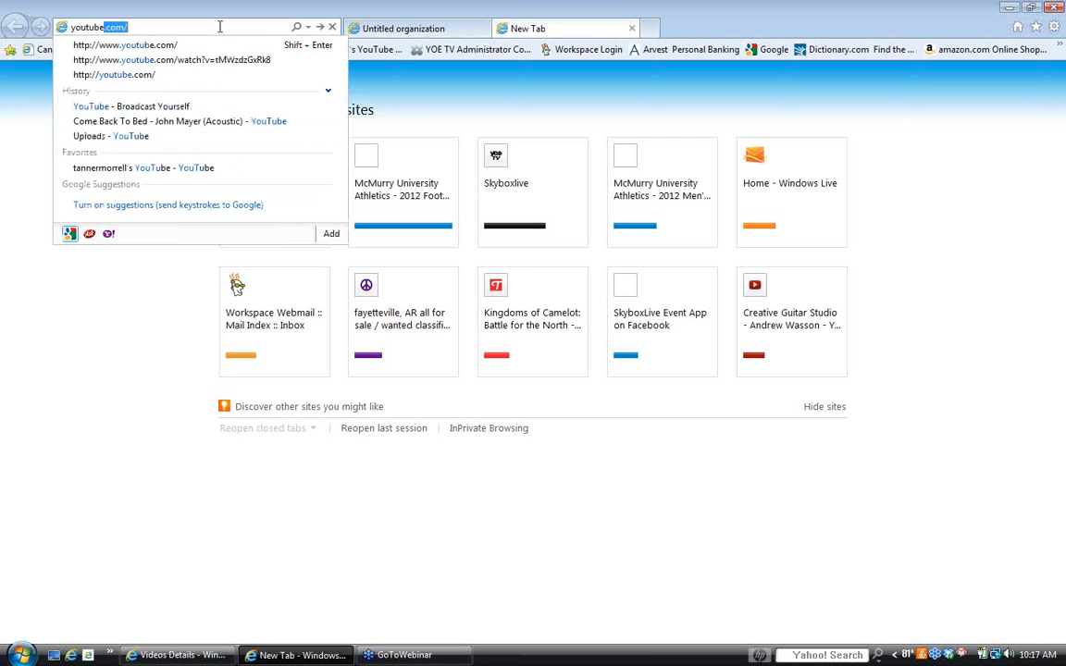
text(.co)
key(Return)
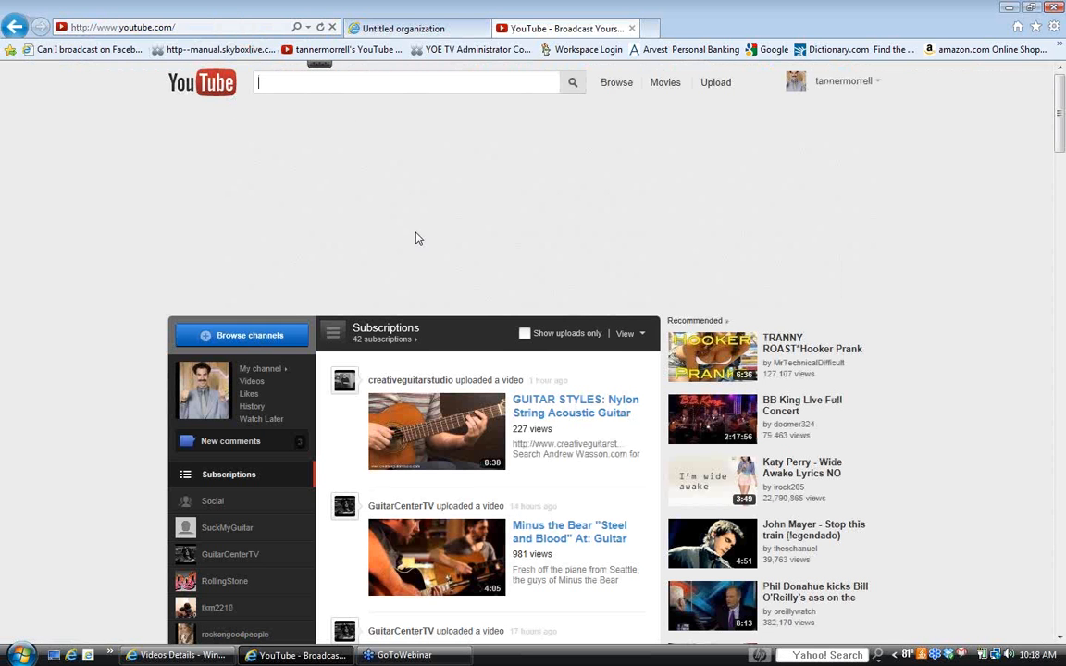
text(un)
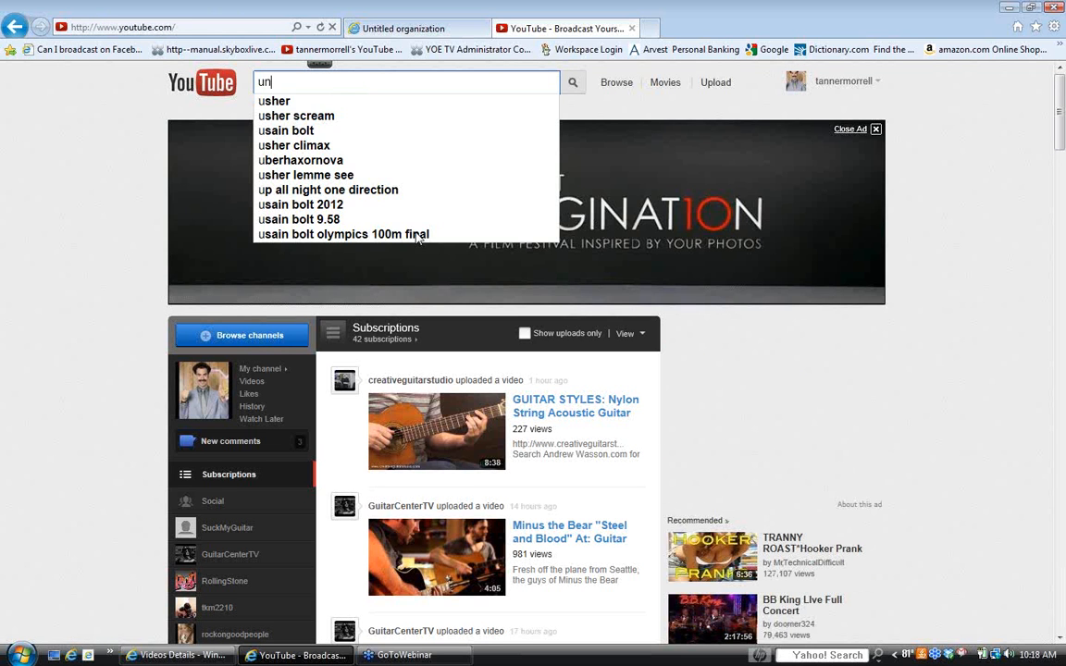
text(iversity)
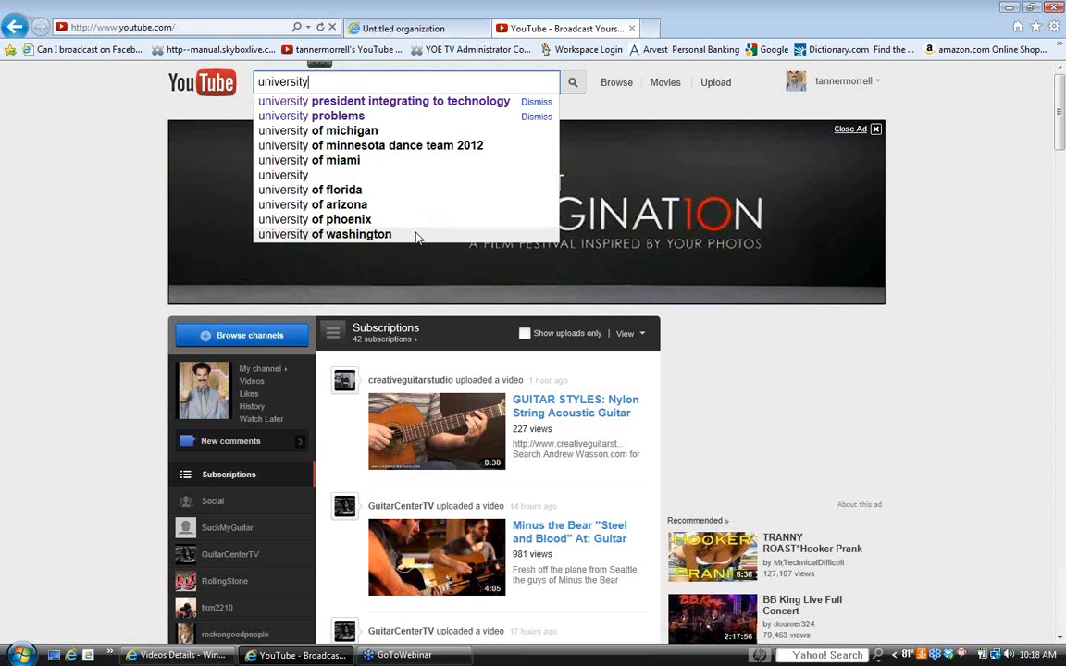
text( problems)
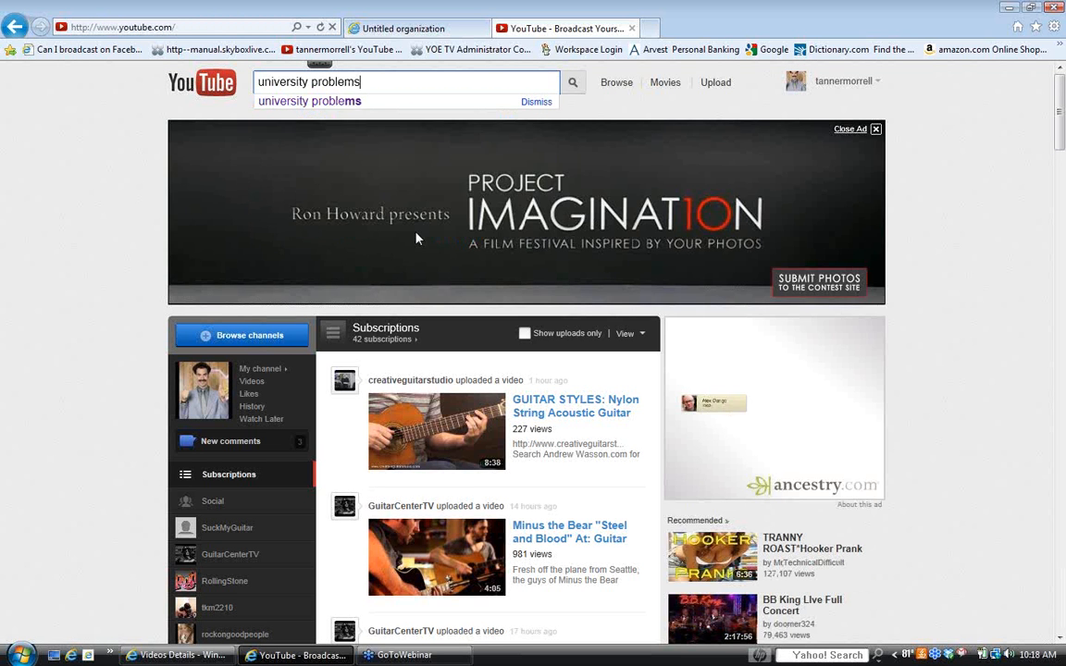
key(Return)
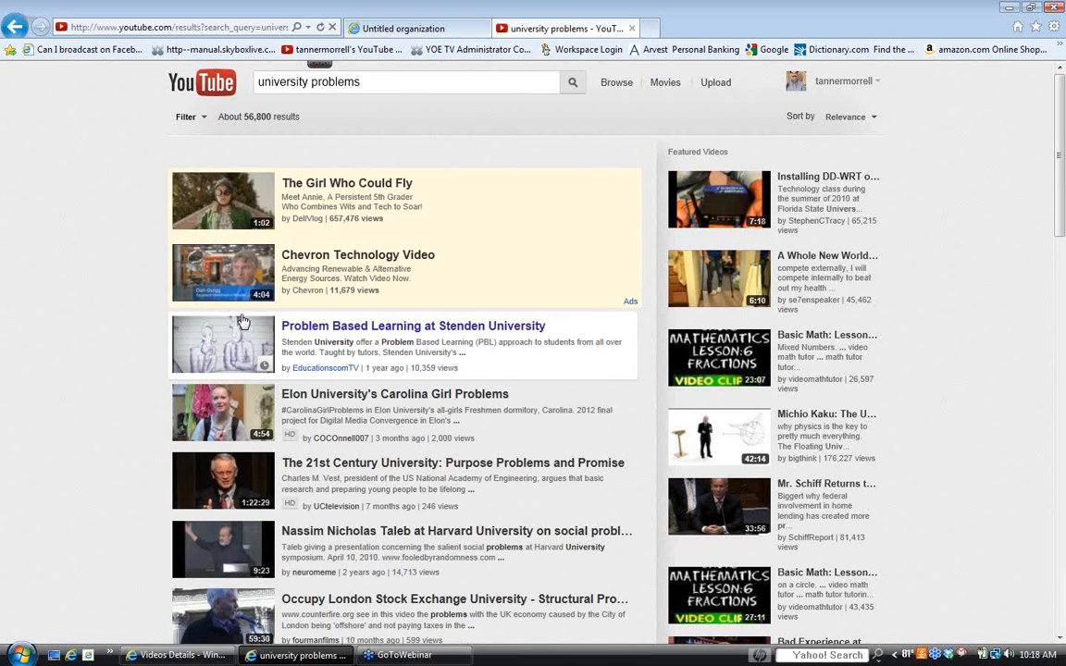
- Open the video "Problem Based Learning at Stenden University", pause it, and copy the video ID from its web address
click(243, 320)
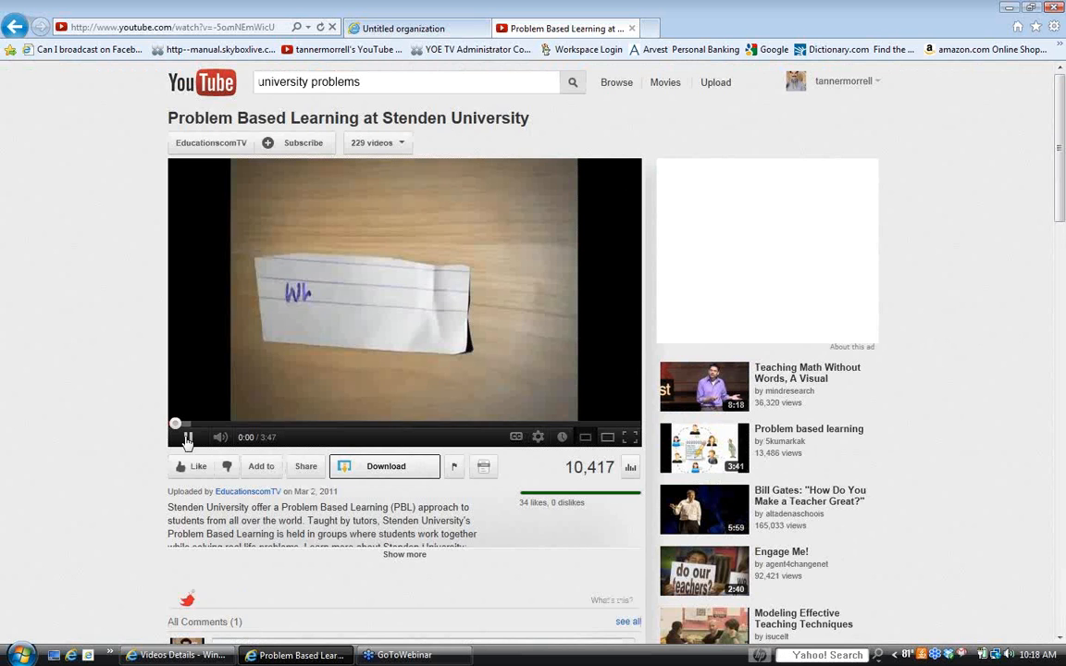
click(188, 440)
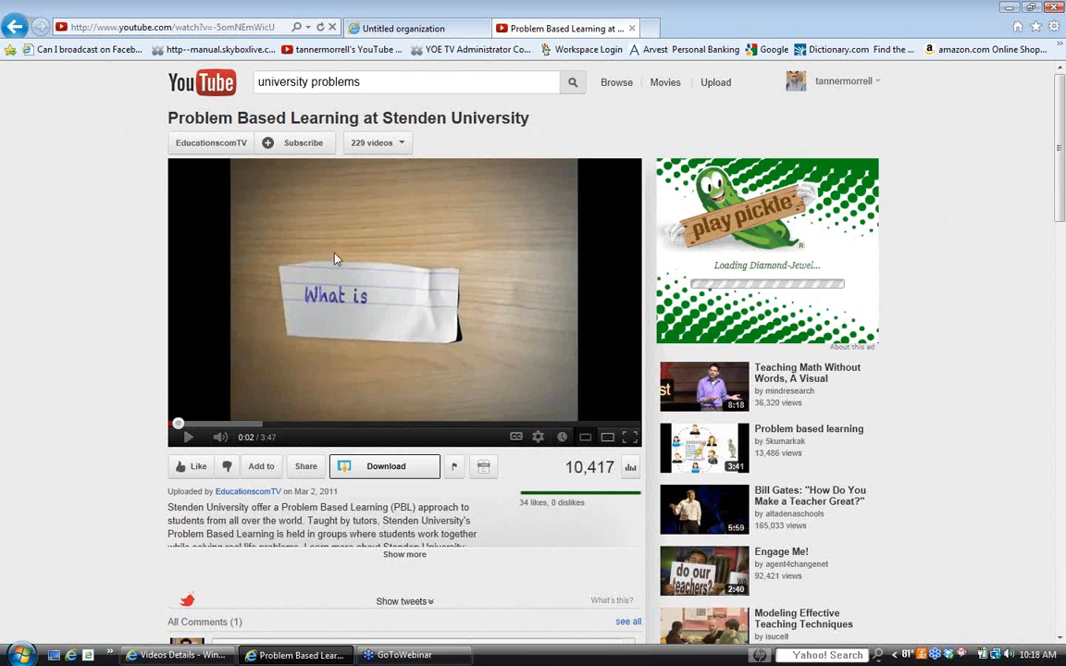
click(280, 28)
drag(277, 28, 215, 28)
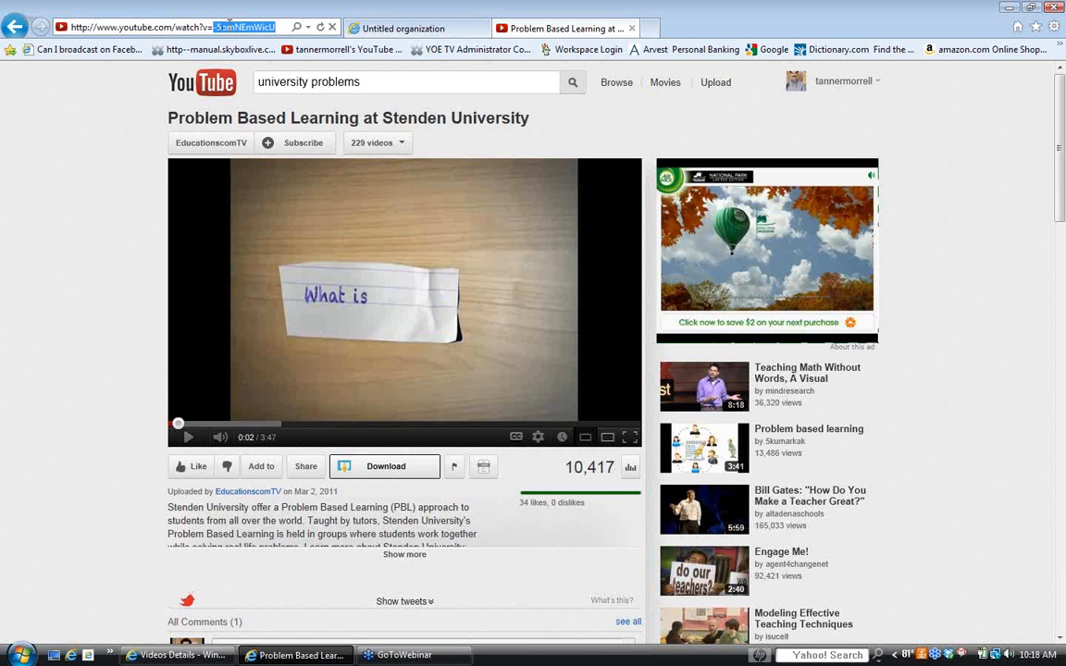
right_click(232, 28)
click(266, 73)
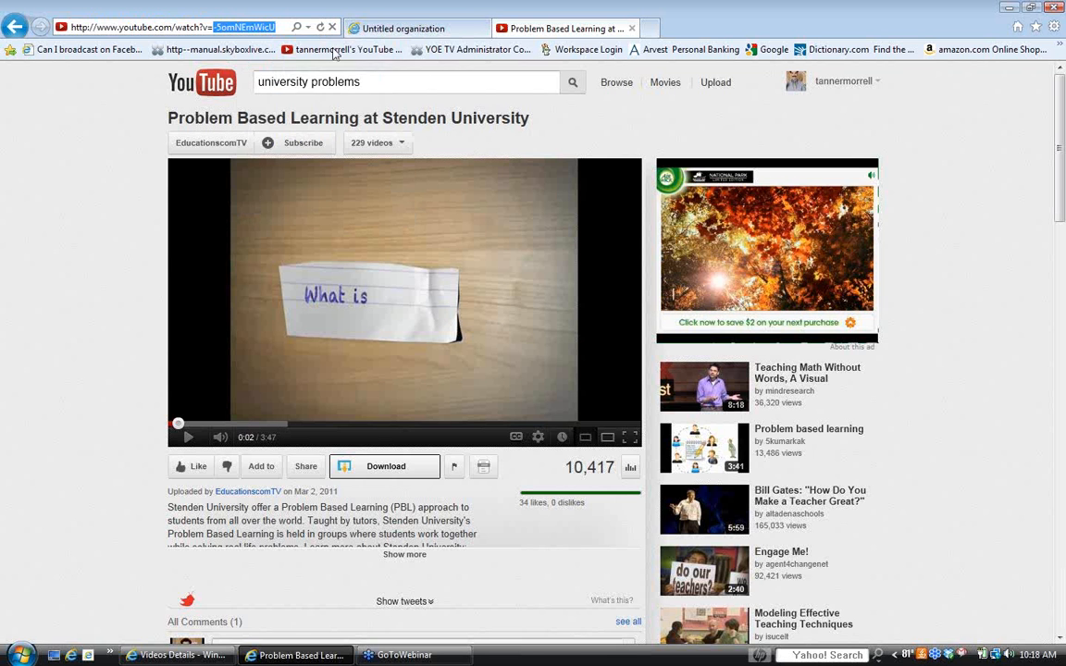
- Return to the untitled organization's settings and paste the video ID -5omNEmWicU as its YouTube embed ID
click(400, 30)
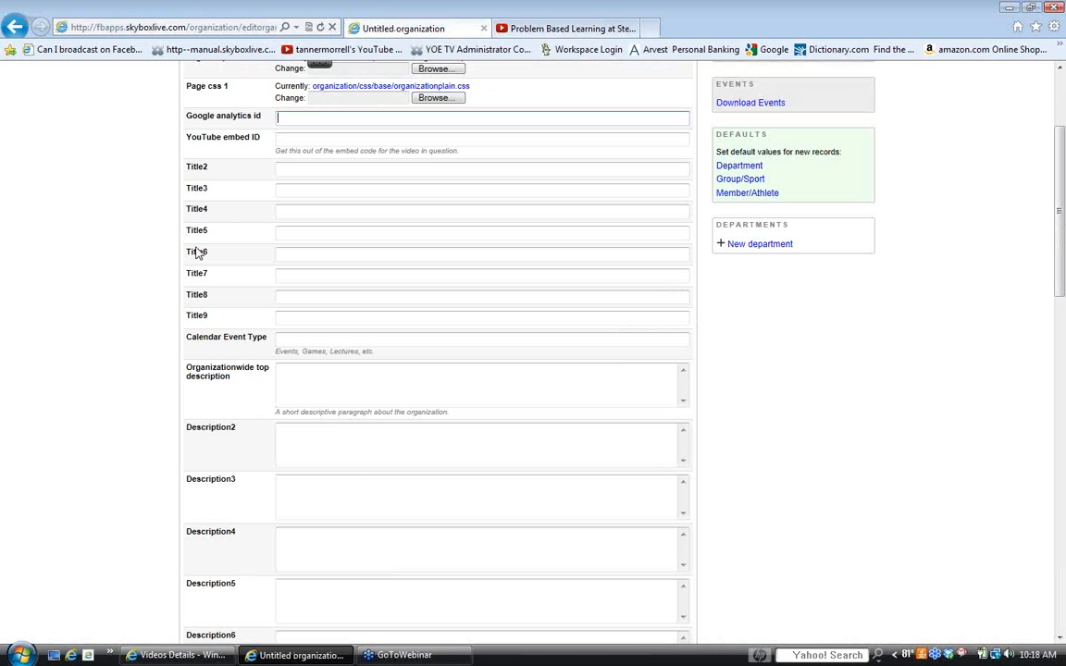
scroll(199, 250, up, 2)
click(287, 225)
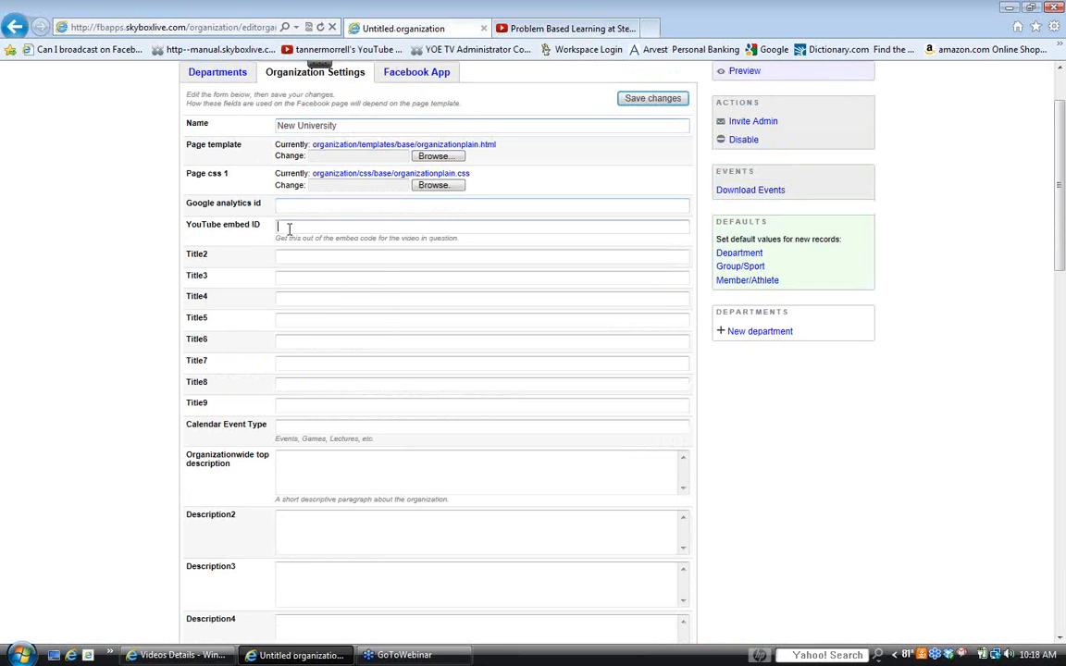
right_click(289, 229)
click(303, 264)
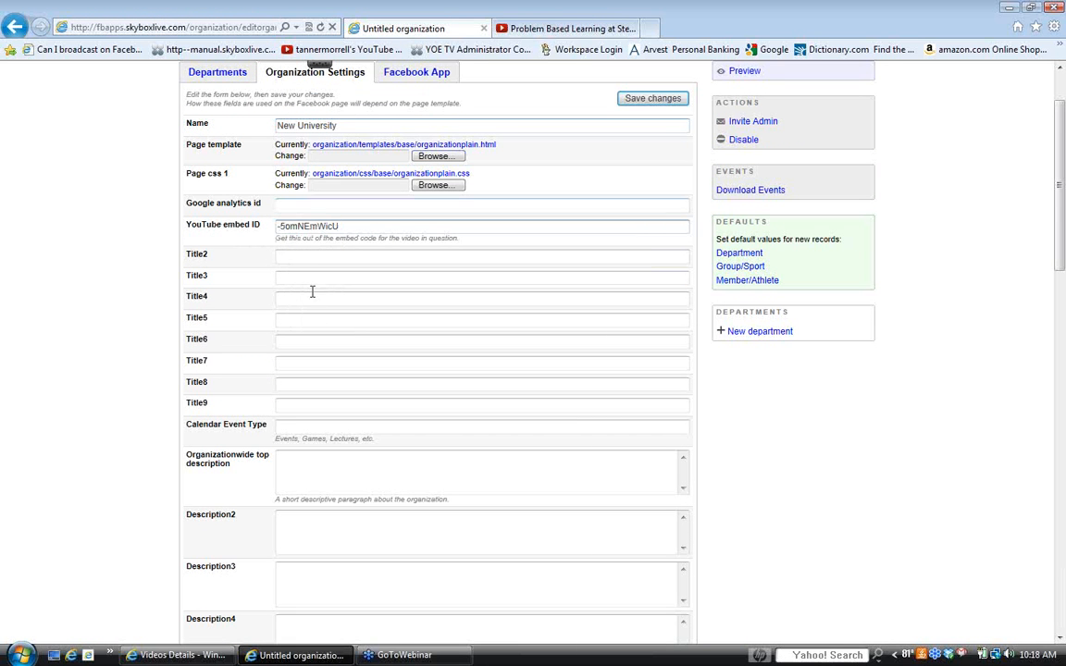
- Look through the title, description, photo and URL fields of the organization settings form
scroll(297, 292, down, 2)
scroll(296, 289, down, 2)
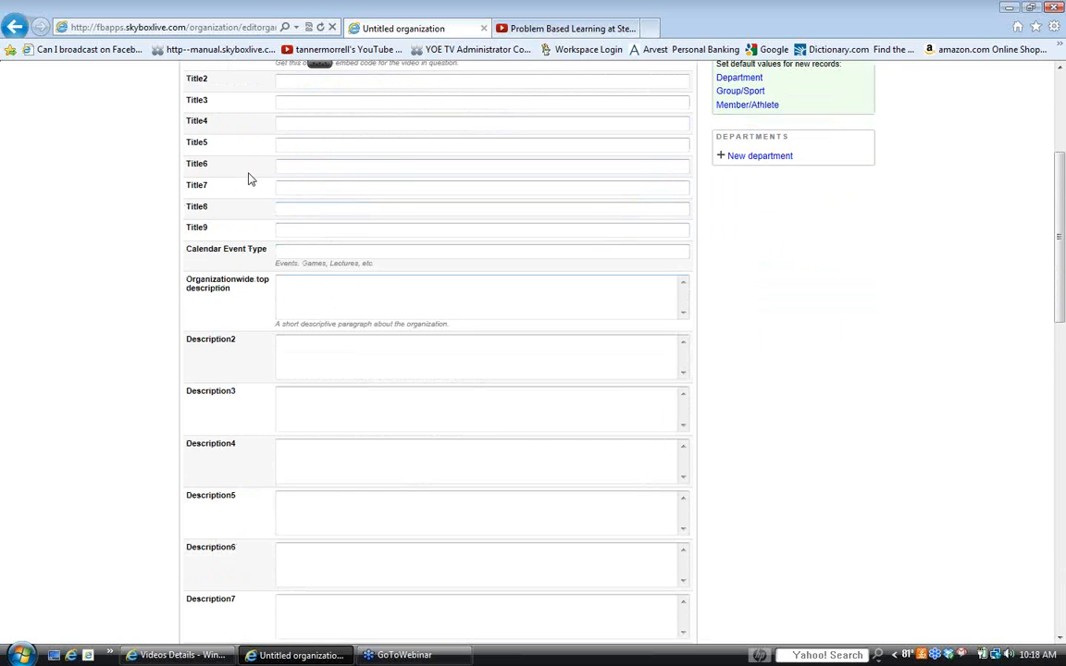
scroll(248, 179, up, 2)
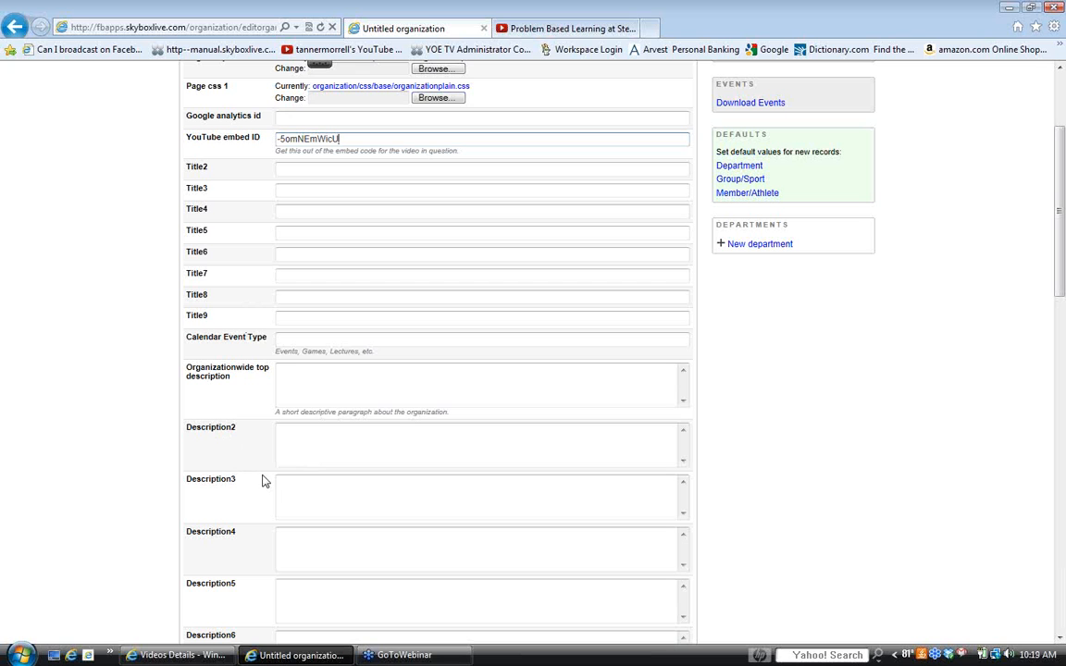
click(310, 451)
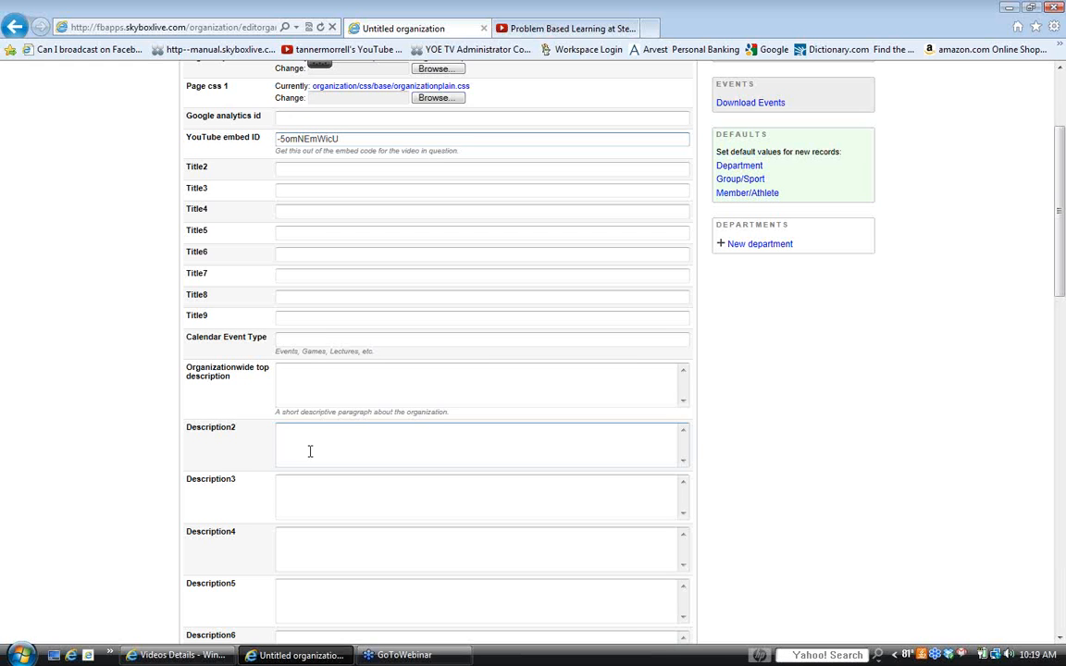
scroll(310, 451, down, 10)
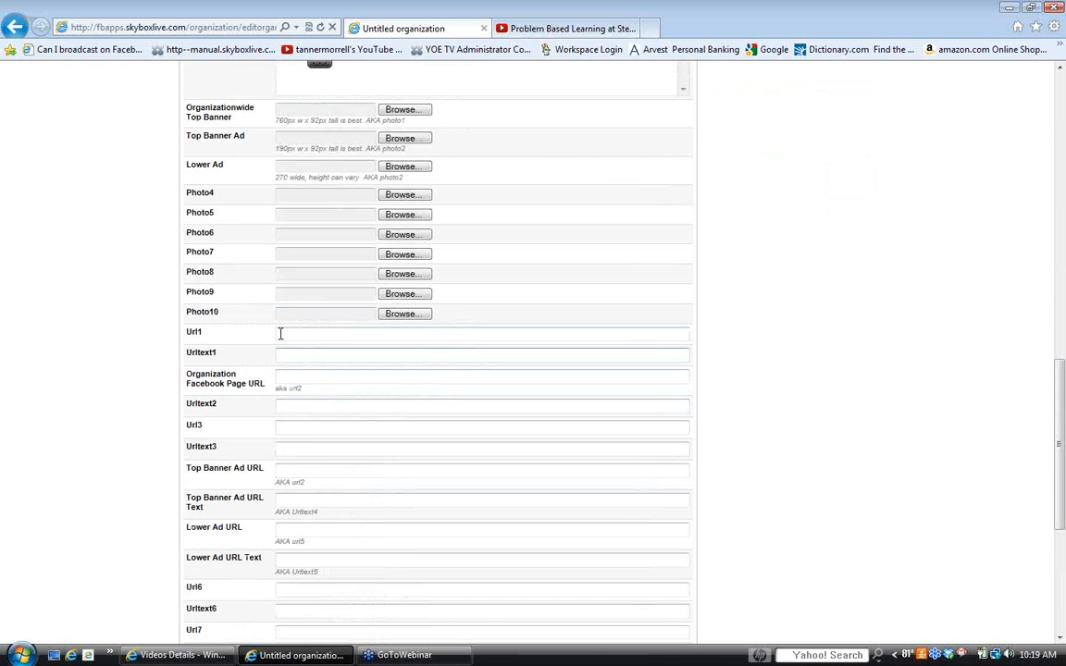
scroll(288, 488, down, 3)
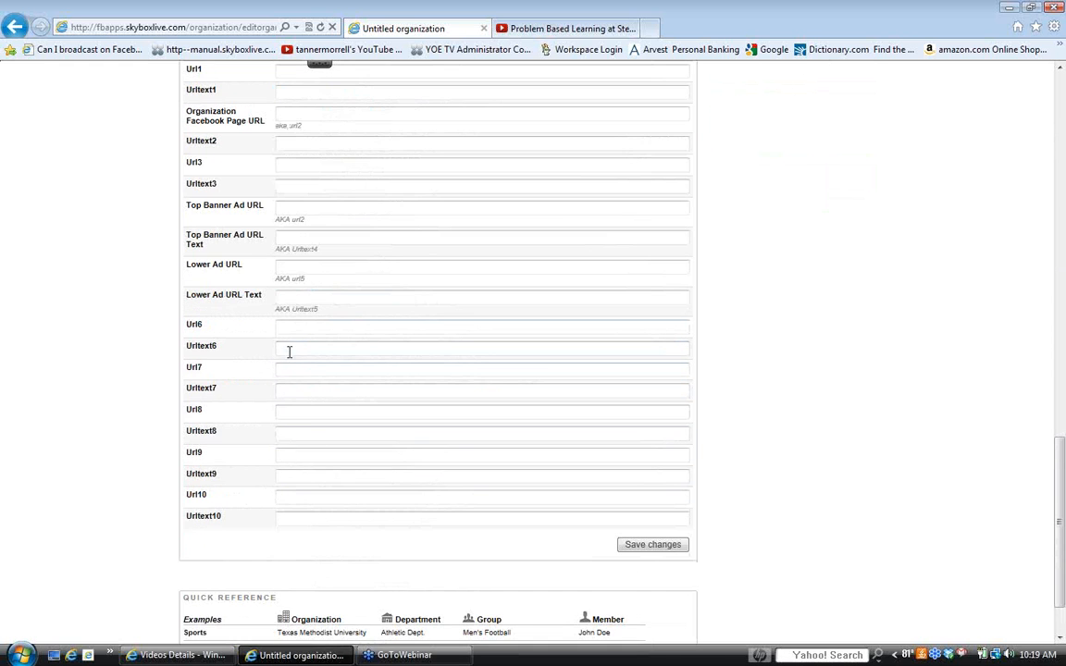
scroll(277, 402, up, 3)
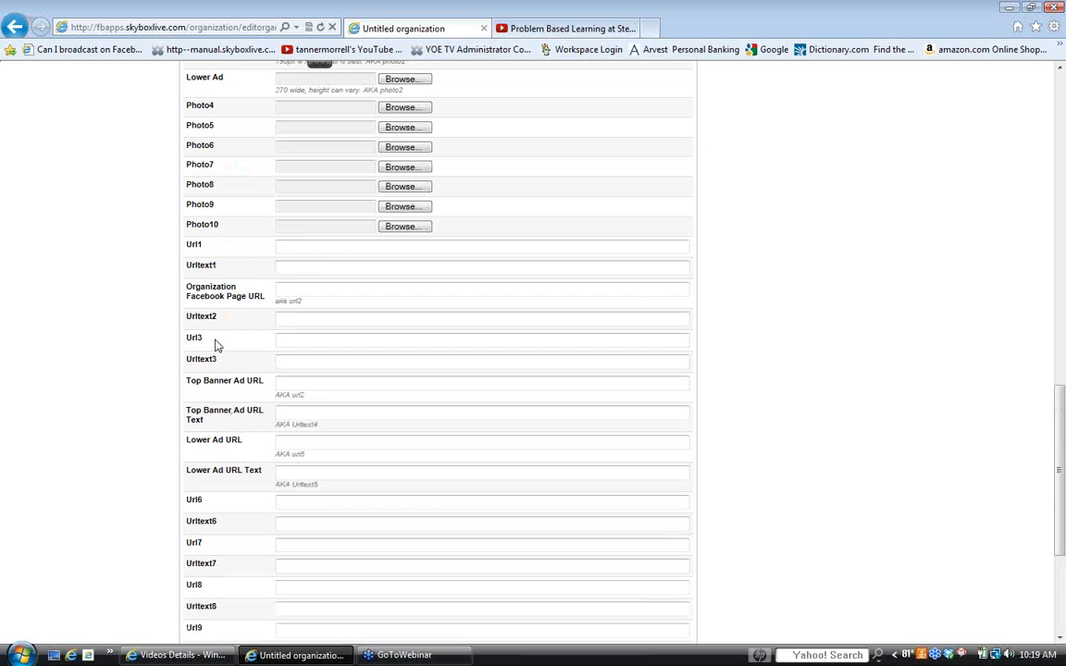
scroll(241, 324, down, 3)
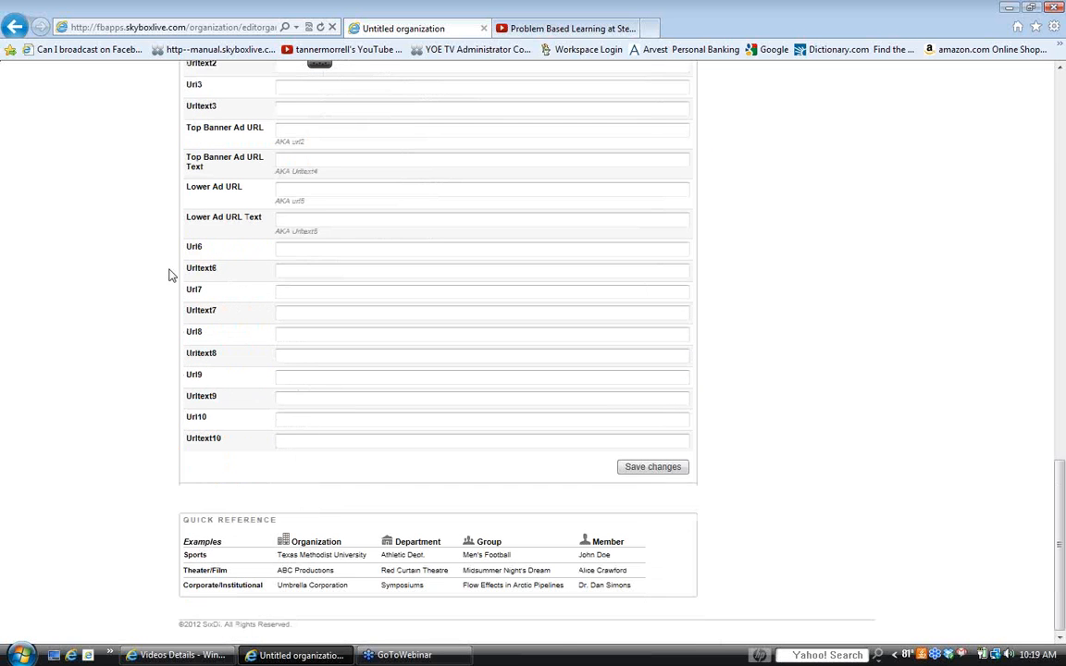
scroll(168, 277, up, 1)
scroll(172, 289, up, 15)
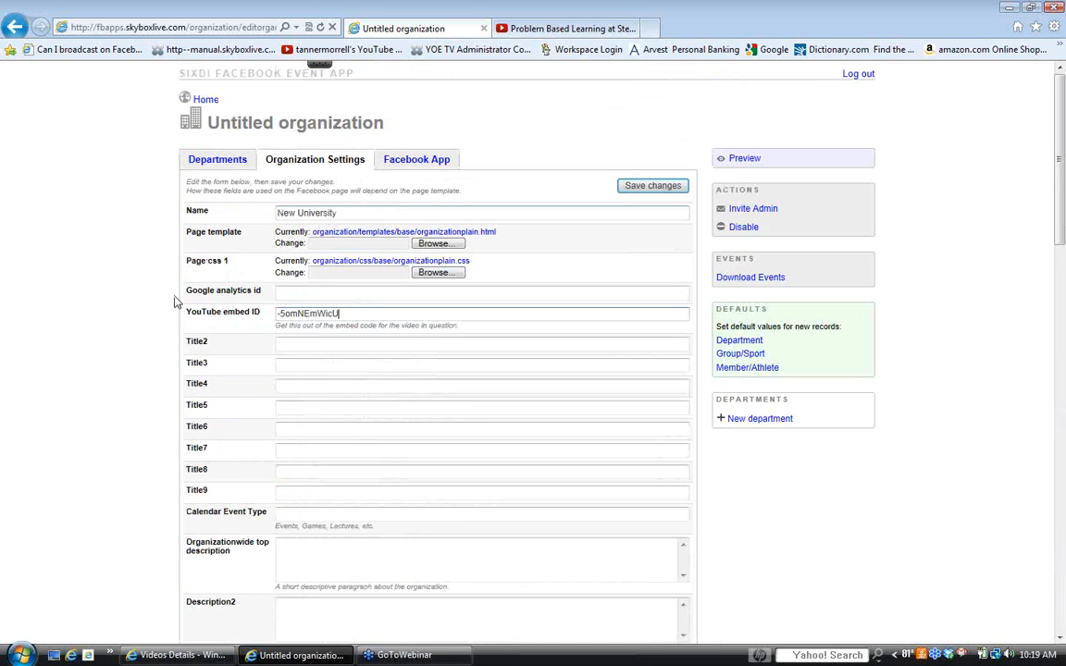
- Enter "It is the best organization of all time." as the organizationwide top description
scroll(297, 398, down, 2)
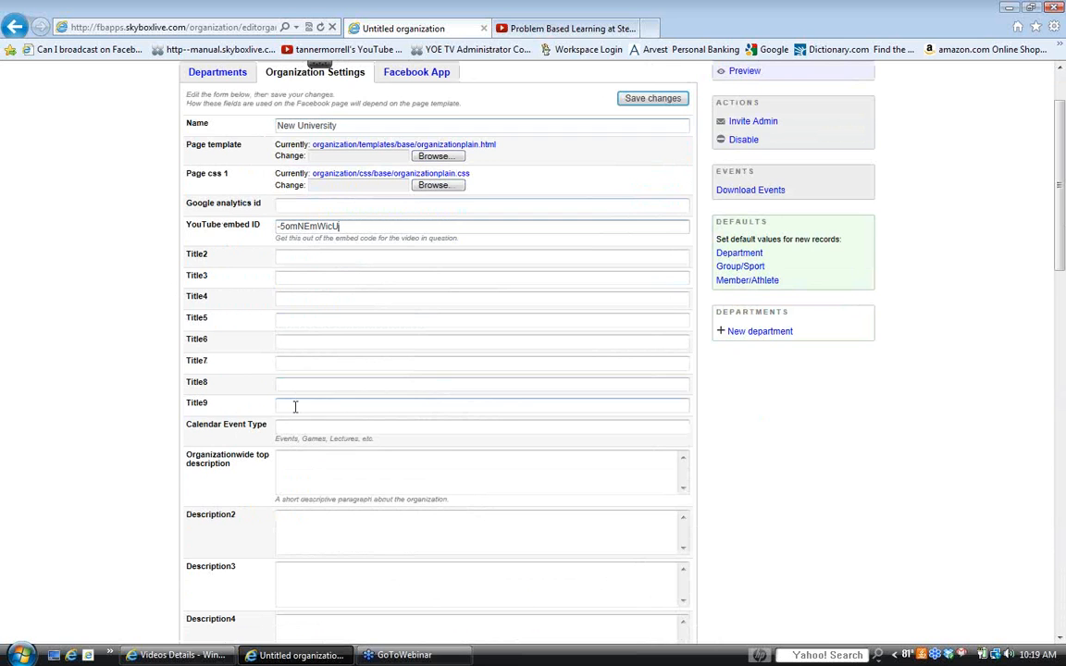
scroll(278, 398, down, 2)
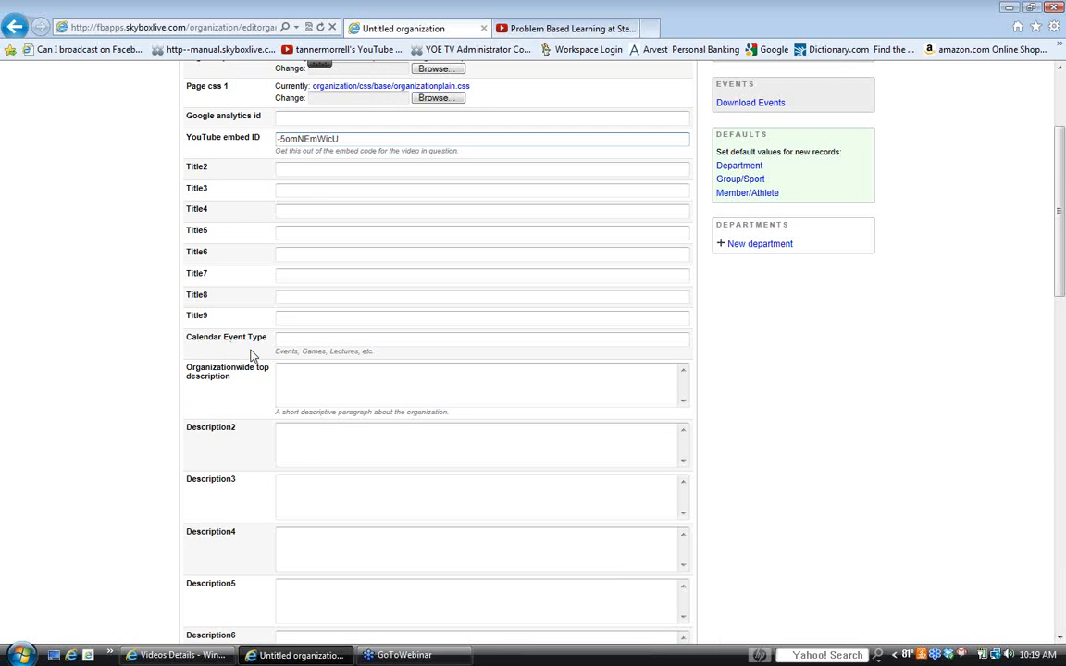
click(315, 385)
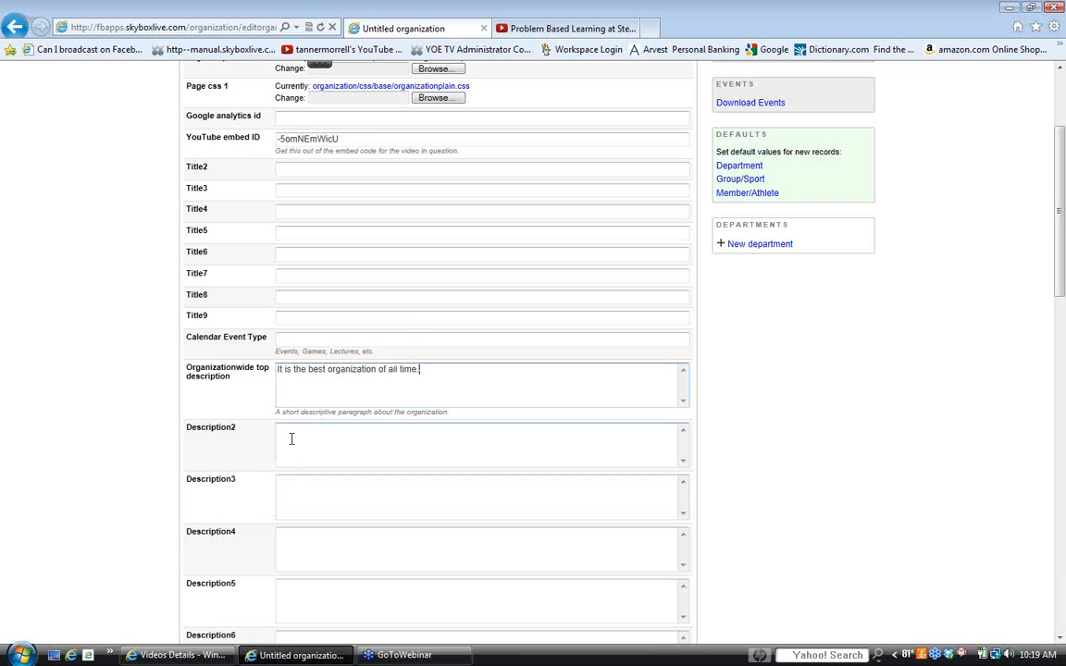
- Set the Organizationwide Top Banner to "McMurry #5 best one yet.png" from the McMurry University folder under Documents > Business
scroll(291, 438, down, 3)
scroll(286, 395, down, 1)
scroll(282, 395, up, 1)
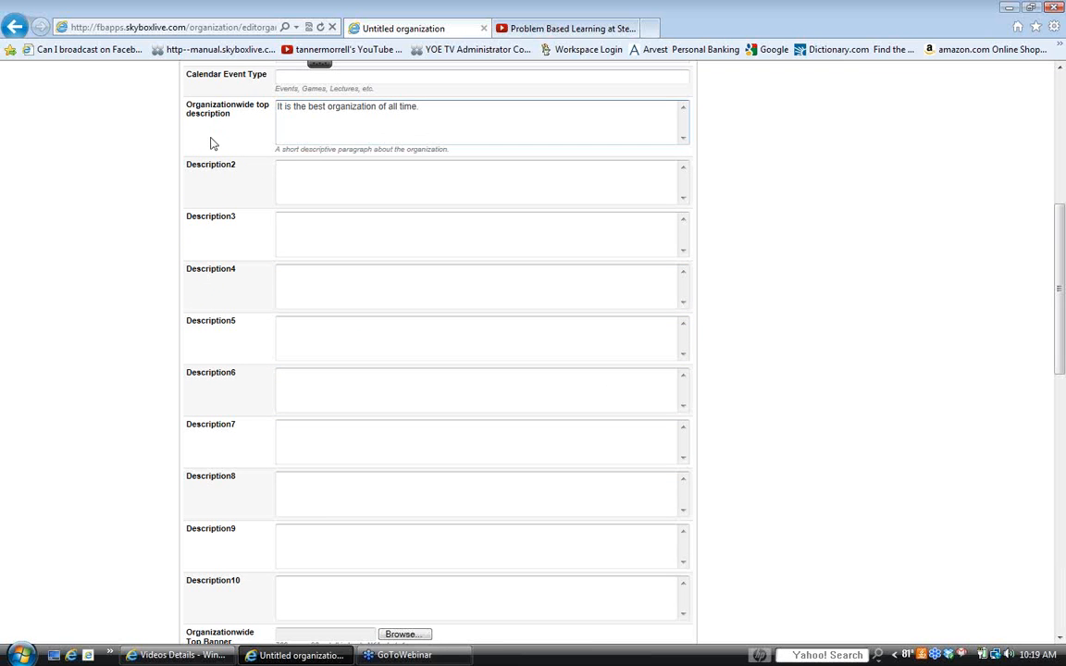
scroll(209, 354, down, 4)
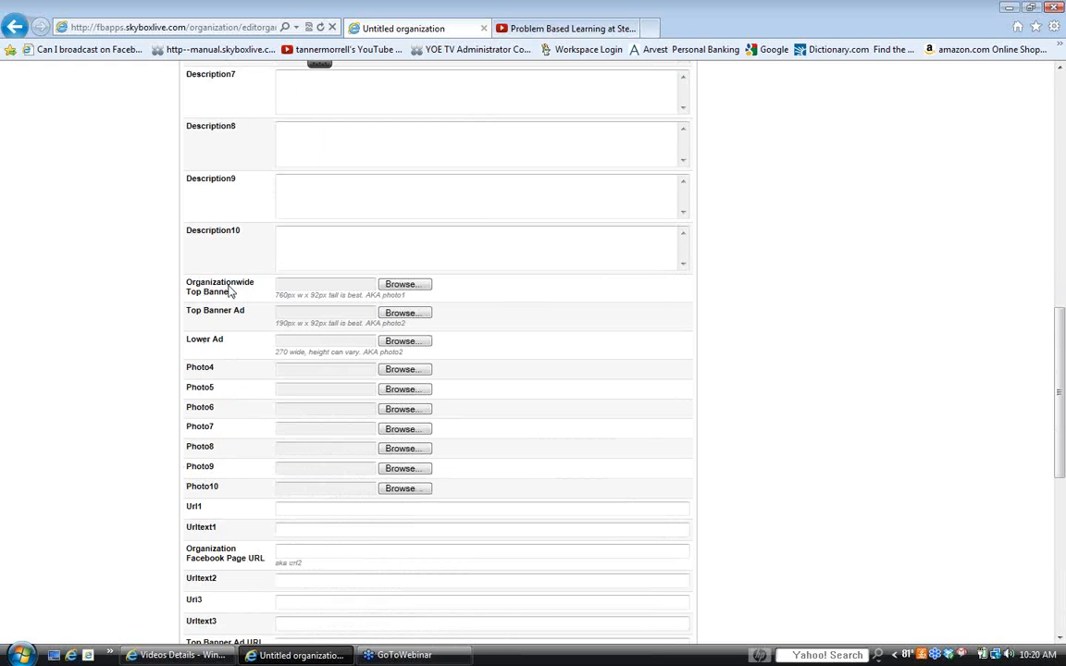
click(392, 284)
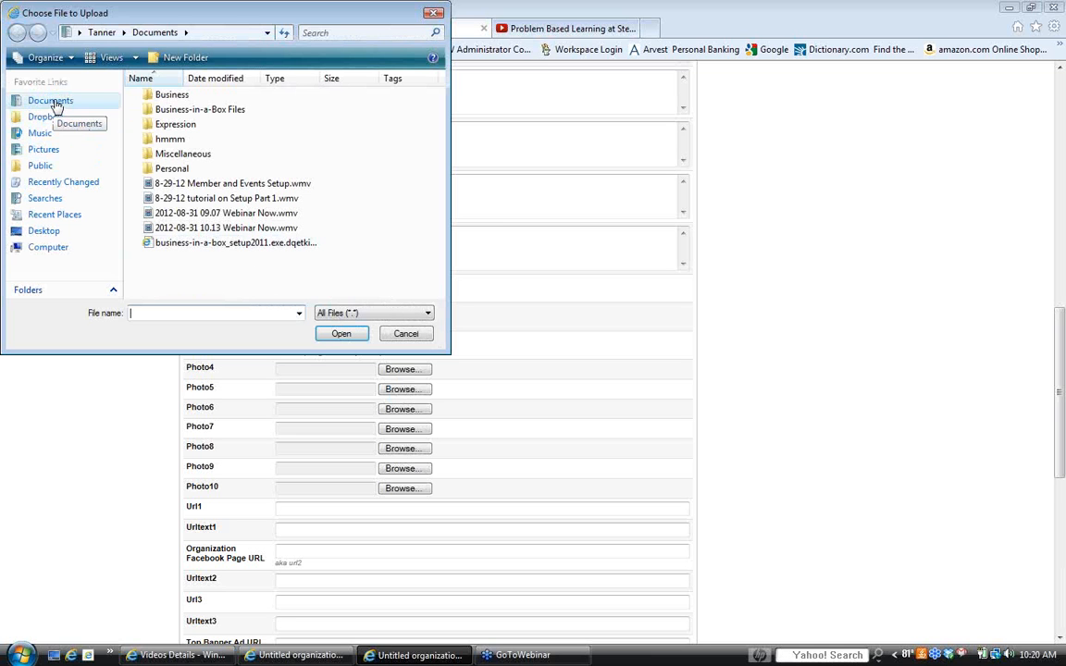
double_click(163, 94)
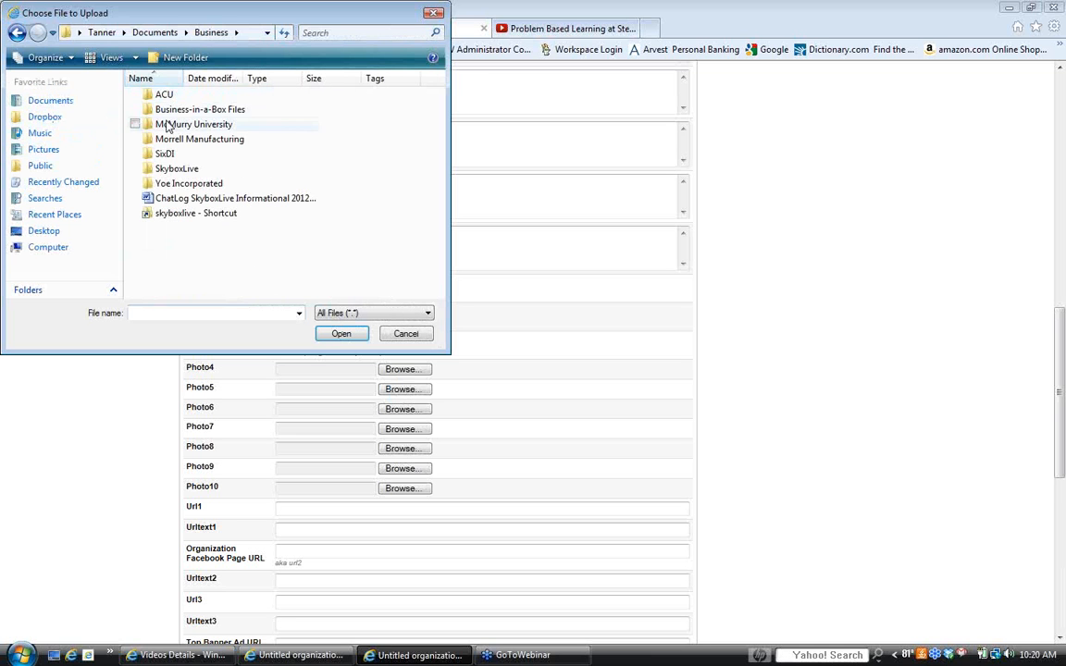
double_click(170, 126)
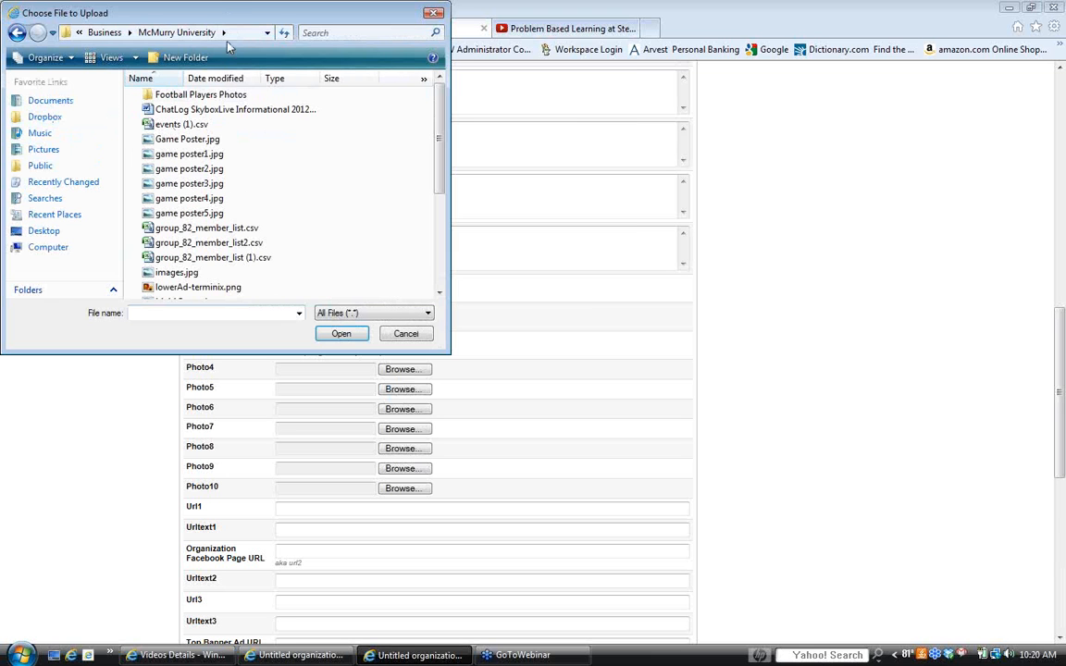
drag(222, 7, 555, 103)
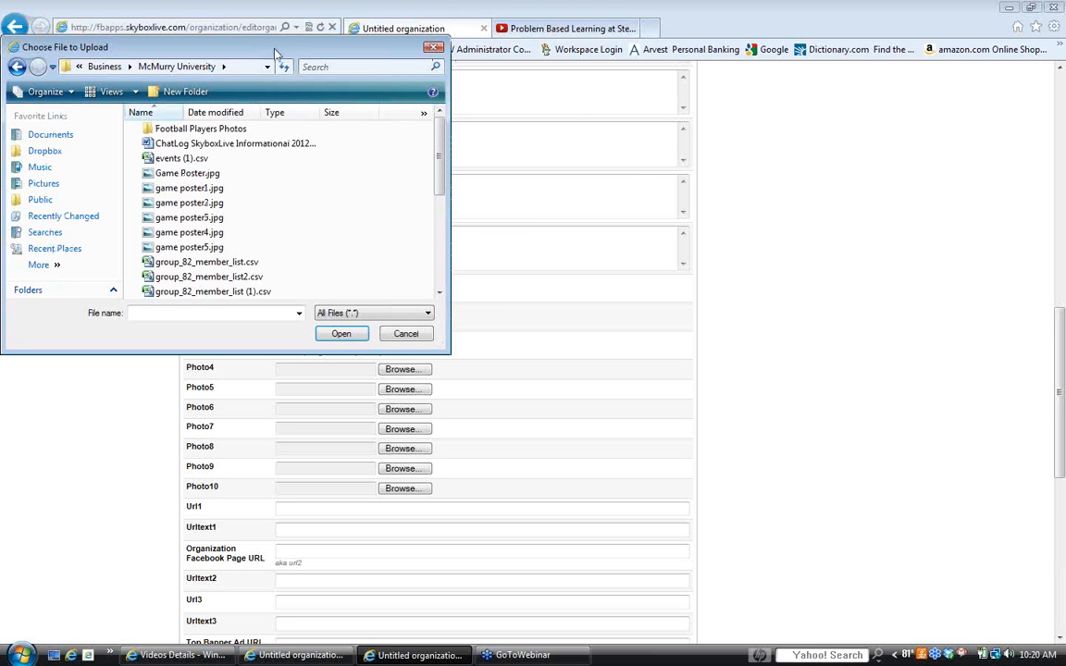
drag(273, 48, 730, 157)
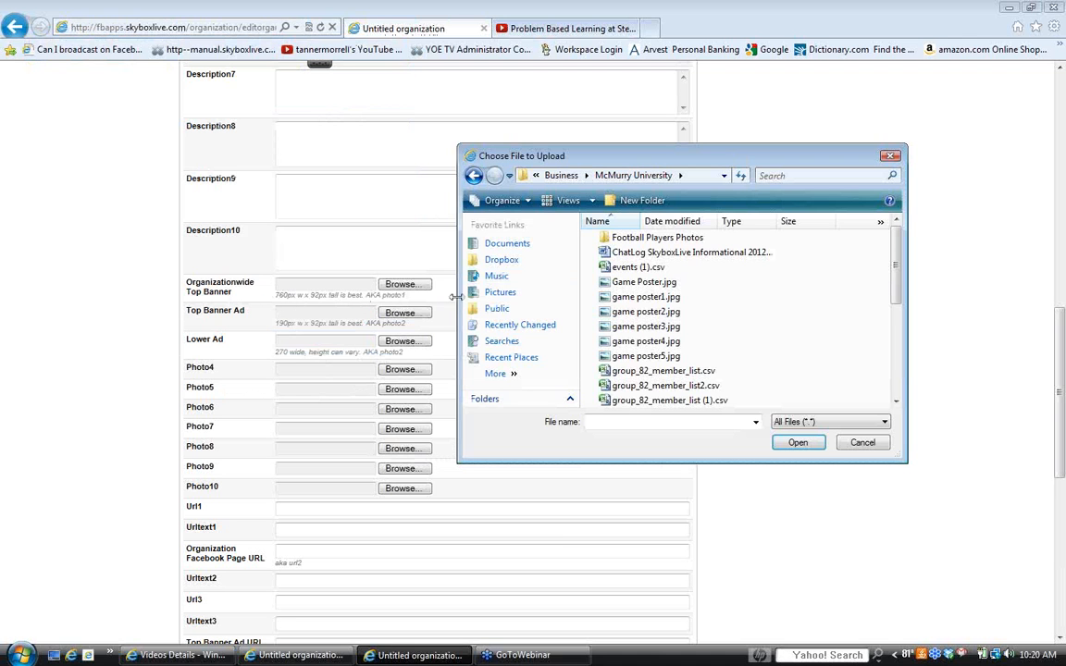
scroll(618, 333, down, 3)
click(673, 349)
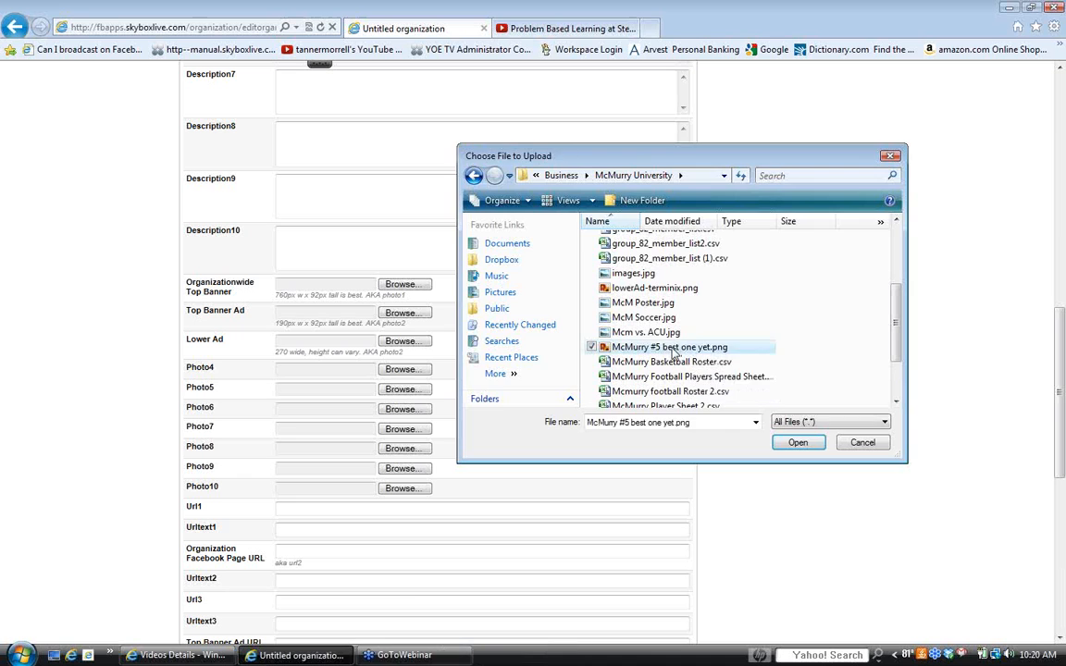
double_click(675, 351)
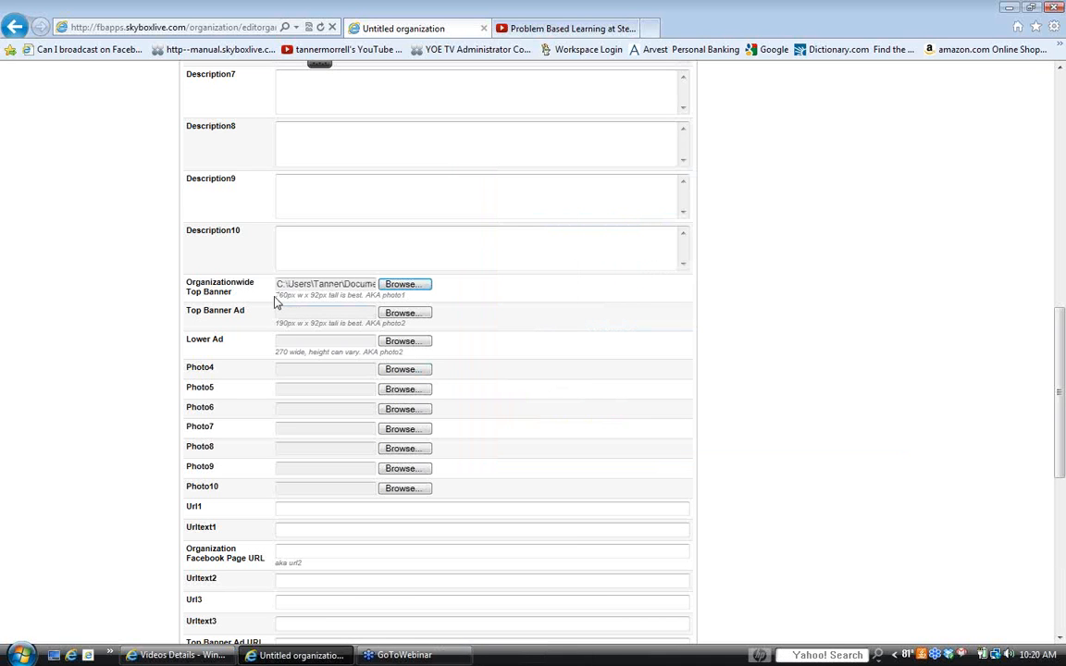
drag(273, 297, 407, 304)
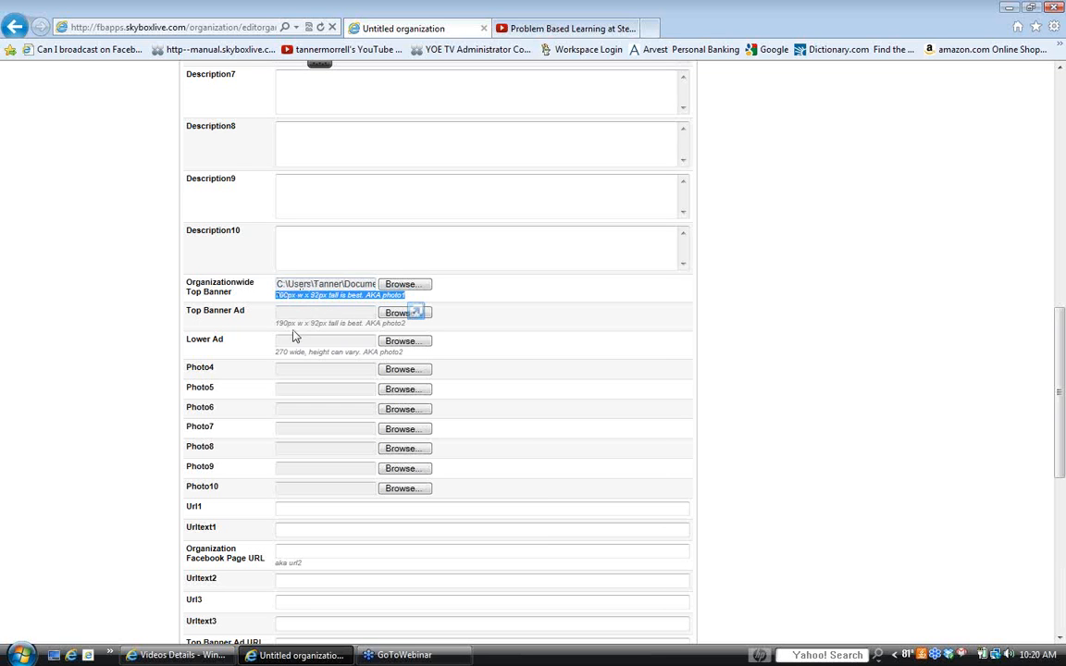
- Set the Top Banner Ad image to 190x92.jpg from the ATA PROJECT folder under Pictures
drag(275, 323, 348, 324)
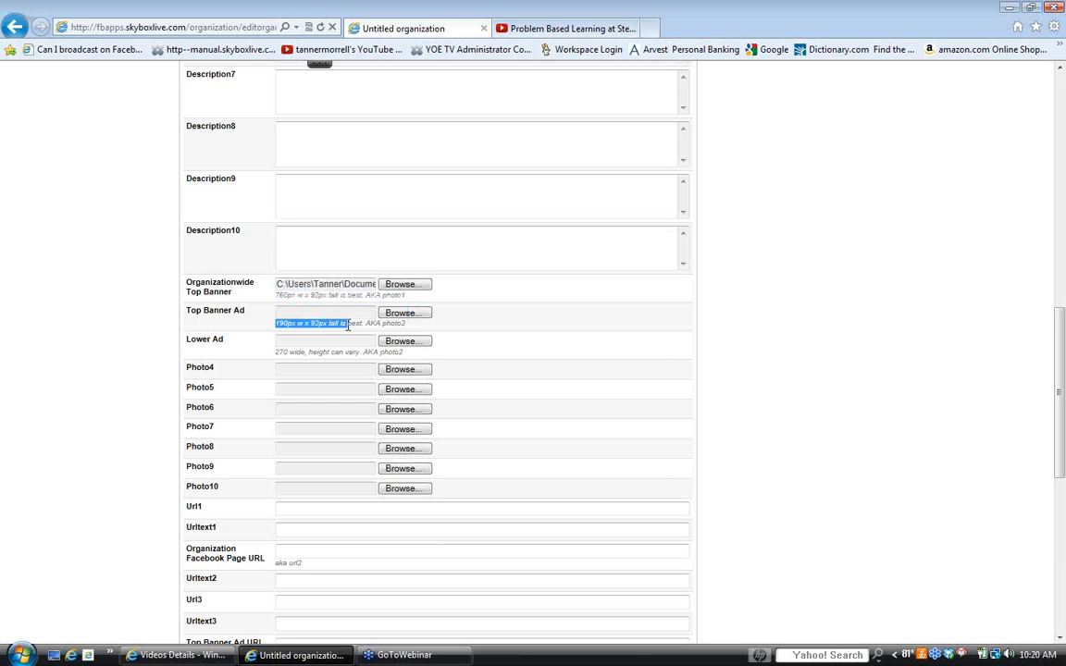
click(333, 314)
click(402, 314)
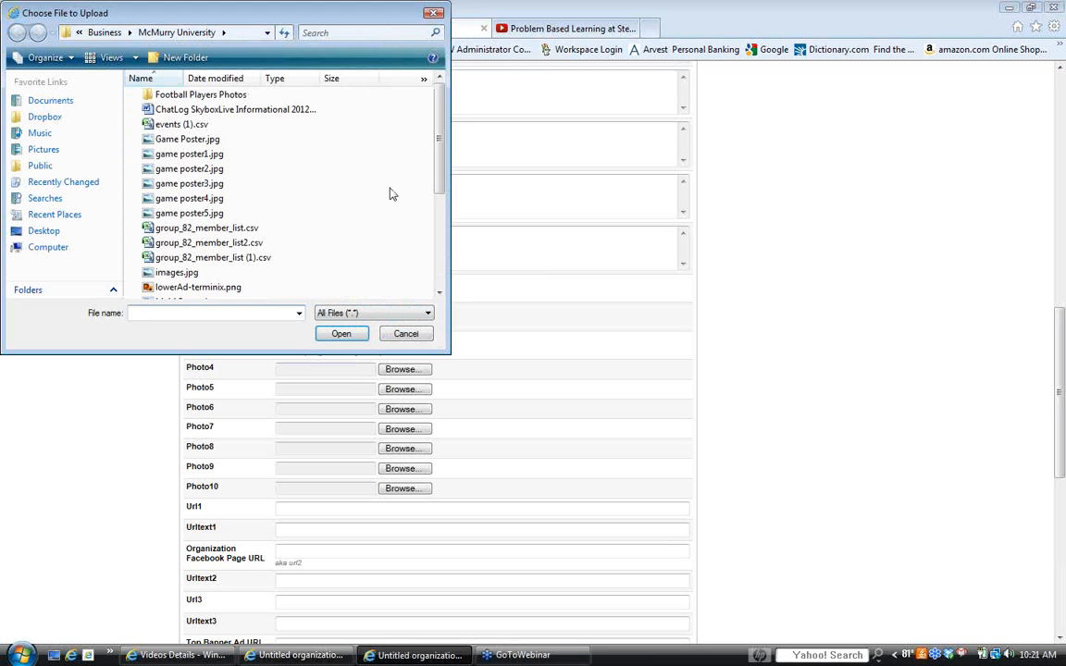
drag(441, 137, 439, 148)
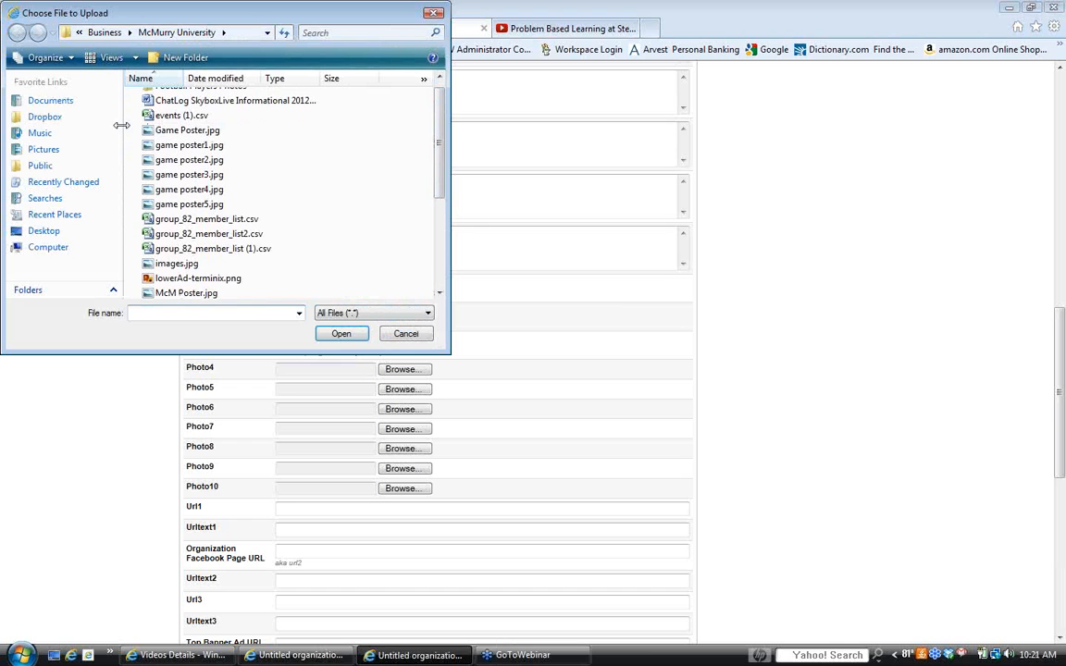
click(44, 149)
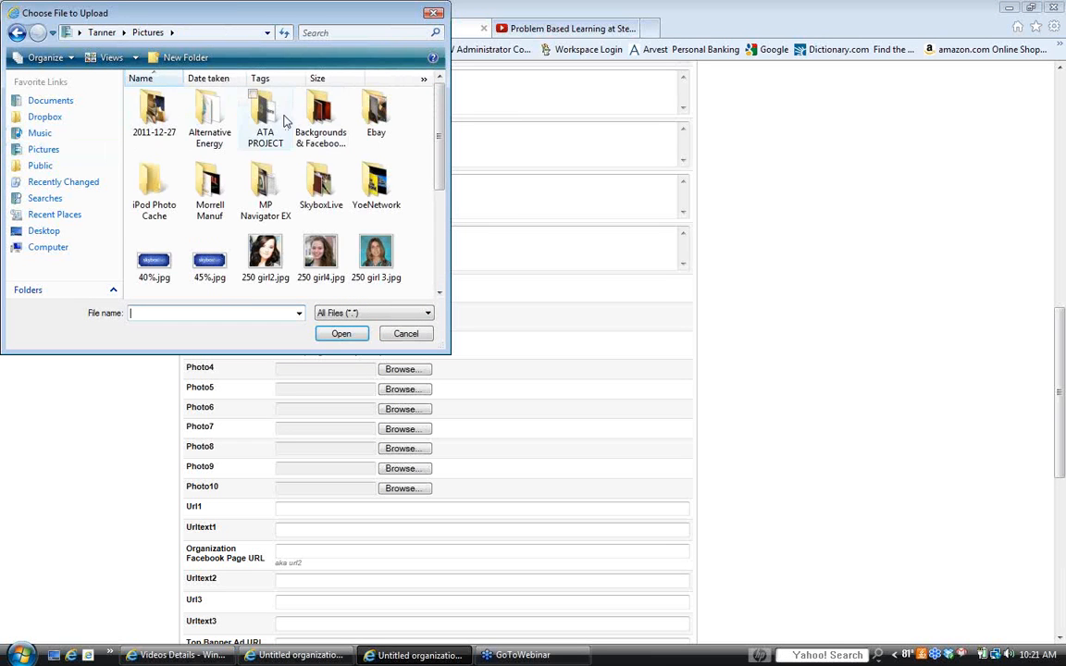
double_click(263, 121)
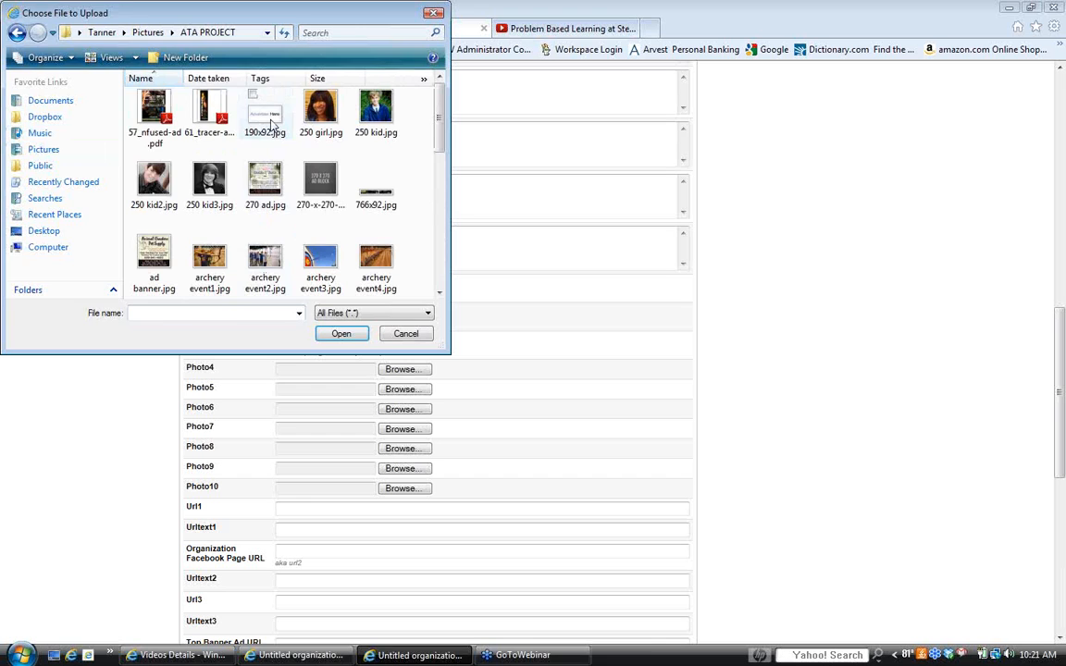
double_click(273, 125)
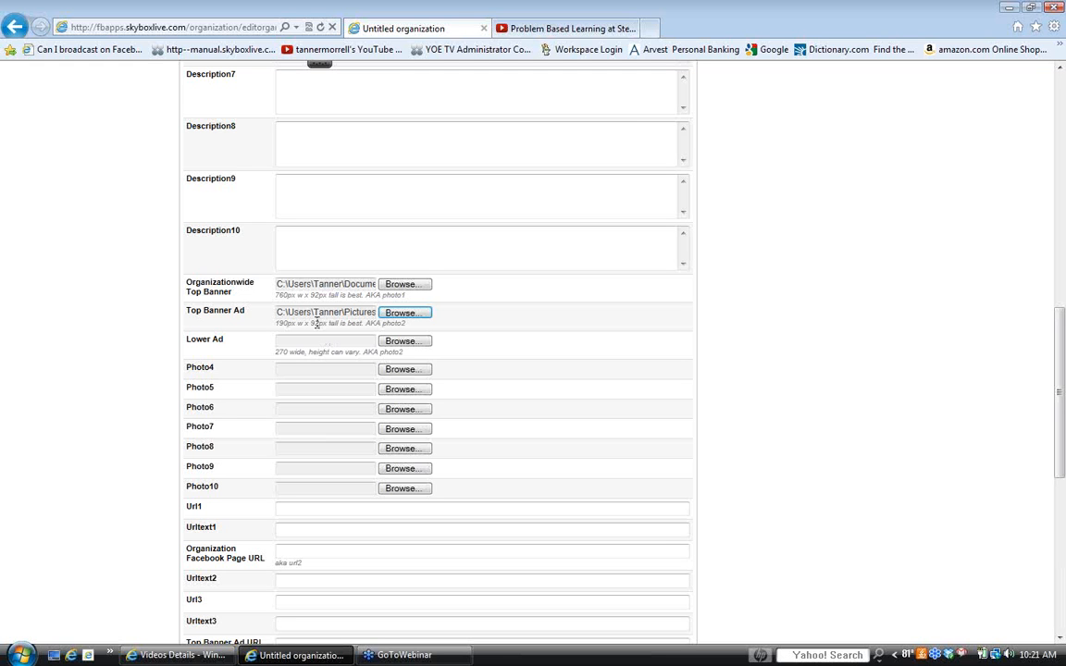
- Set the Lower Ad image to the 270-x-270 ad block picture in the ATA PROJECT folder
click(407, 342)
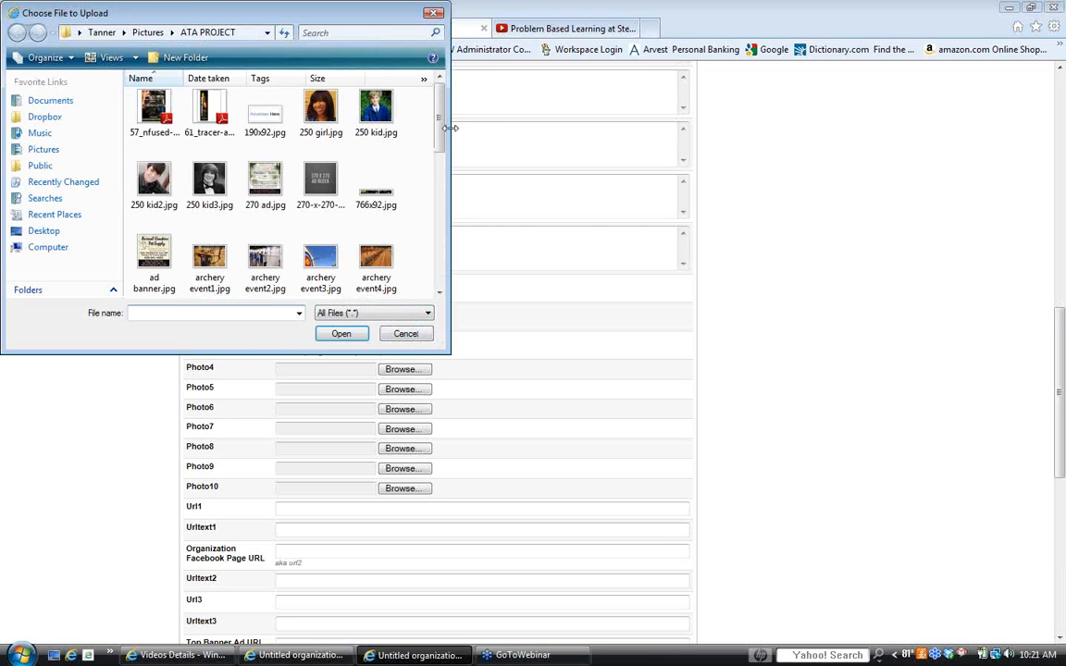
double_click(329, 180)
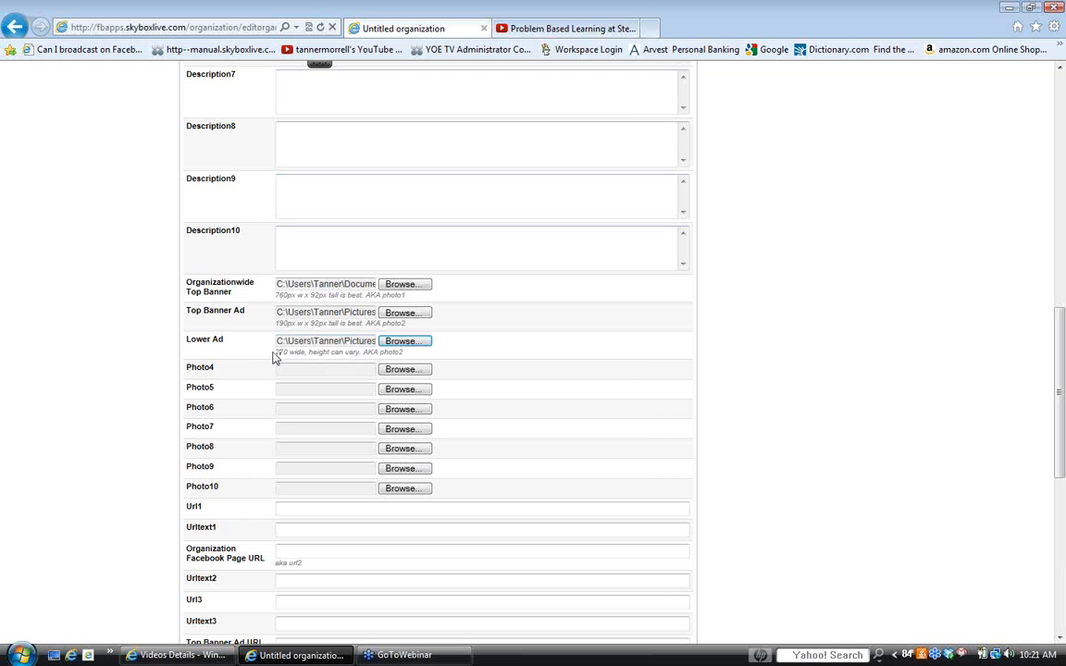
drag(275, 358, 368, 366)
click(358, 358)
- Locate the Top Banner Ad URL field in the organization form and open terminix.com in a new browser tab
scroll(305, 397, down, 5)
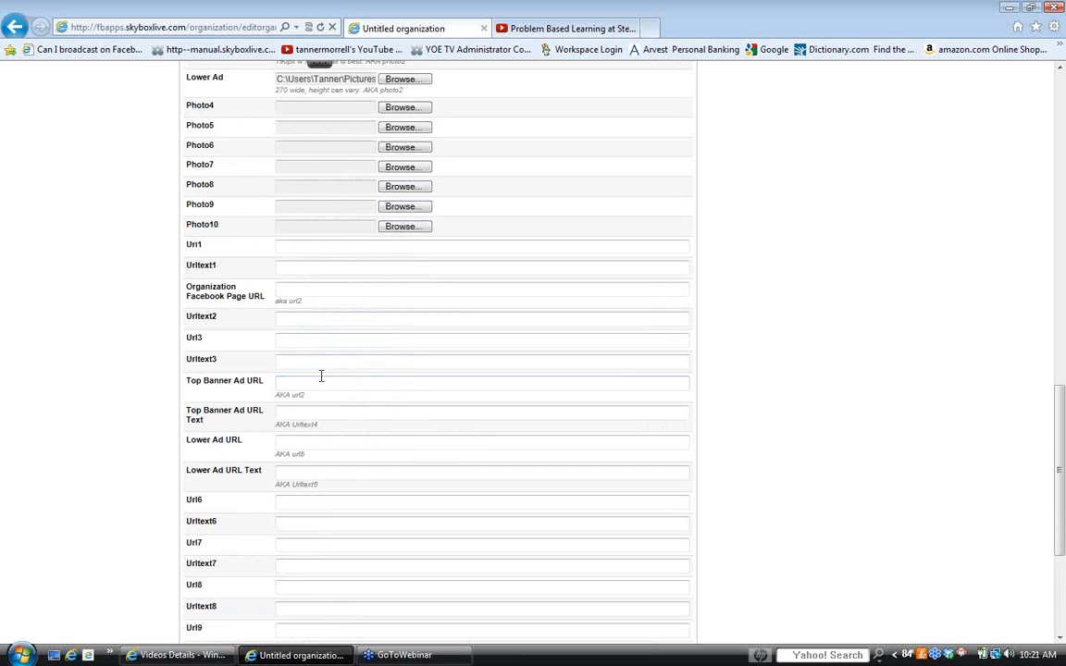
scroll(314, 304, up, 3)
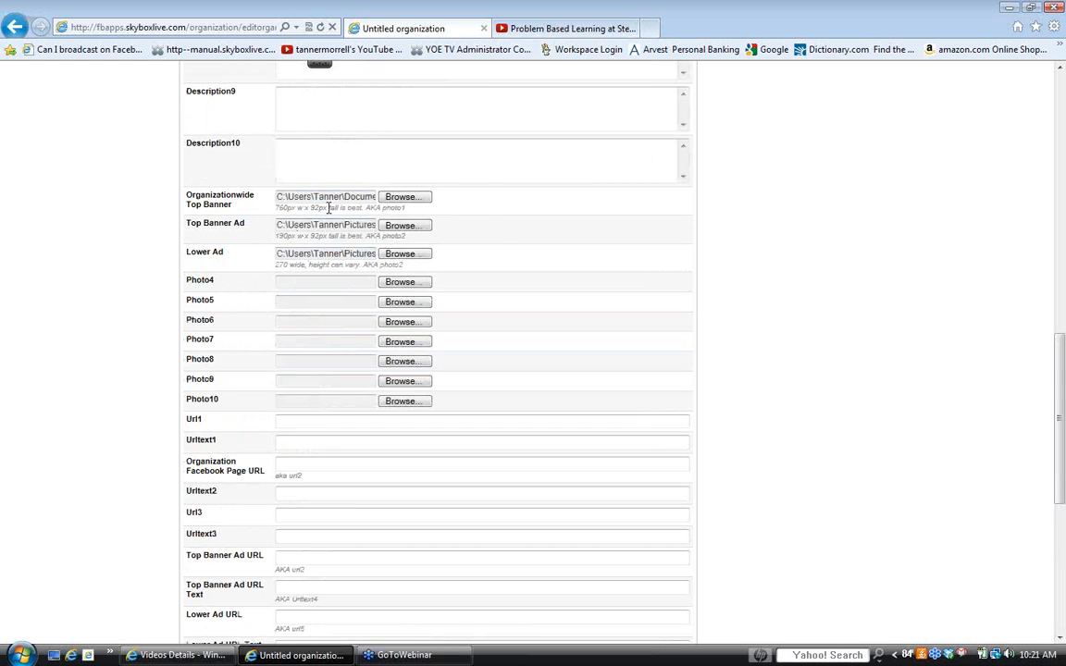
scroll(308, 419, down, 3)
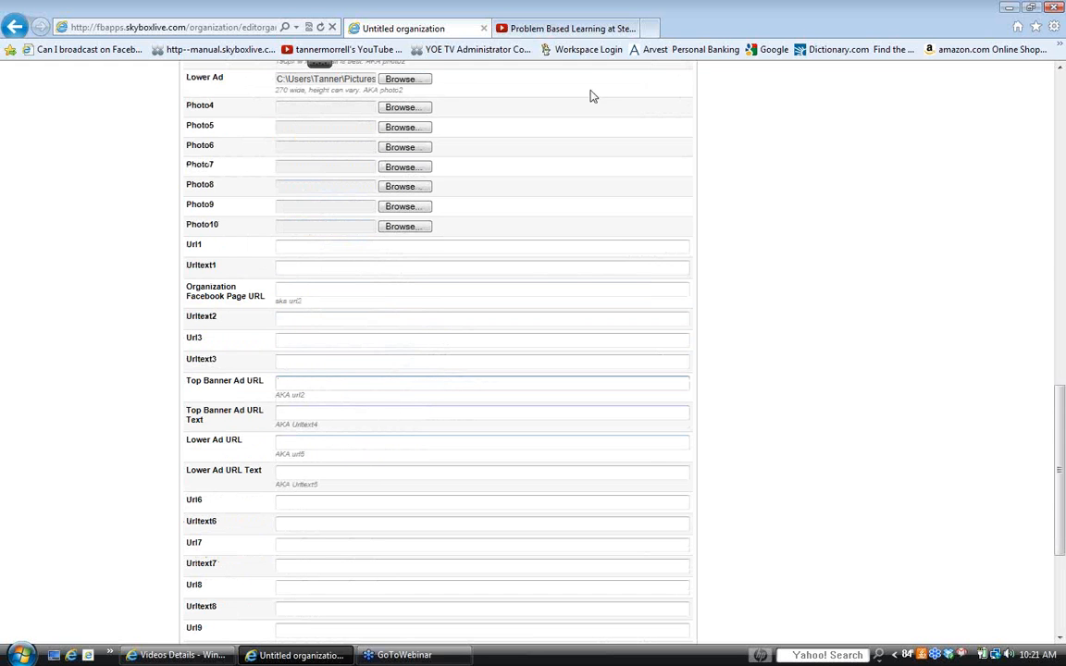
click(652, 28)
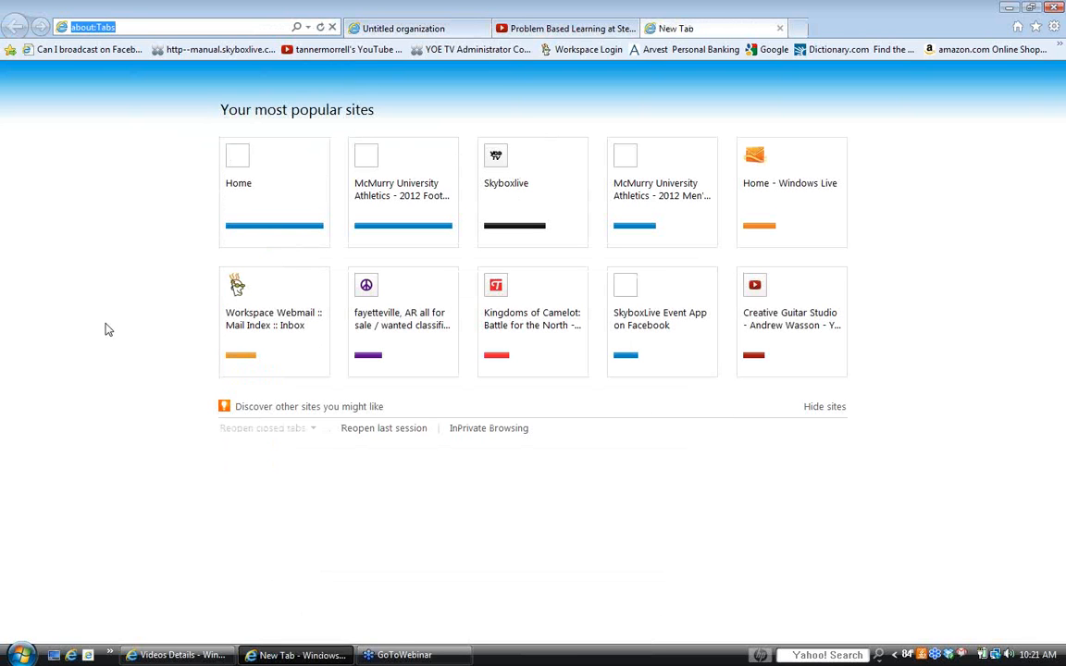
click(553, 31)
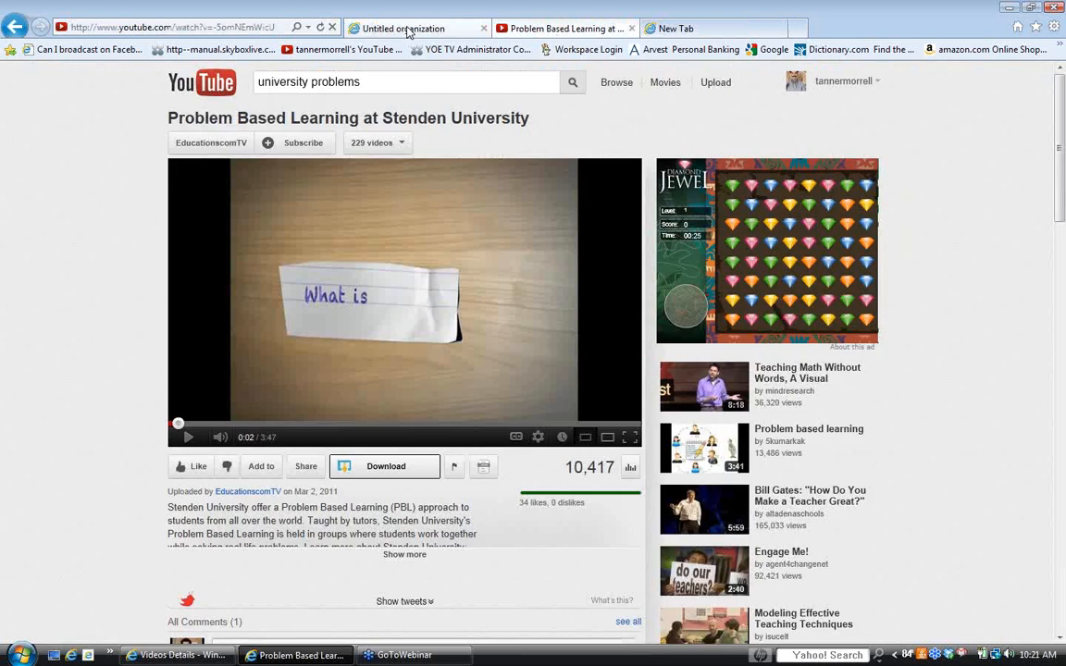
click(407, 29)
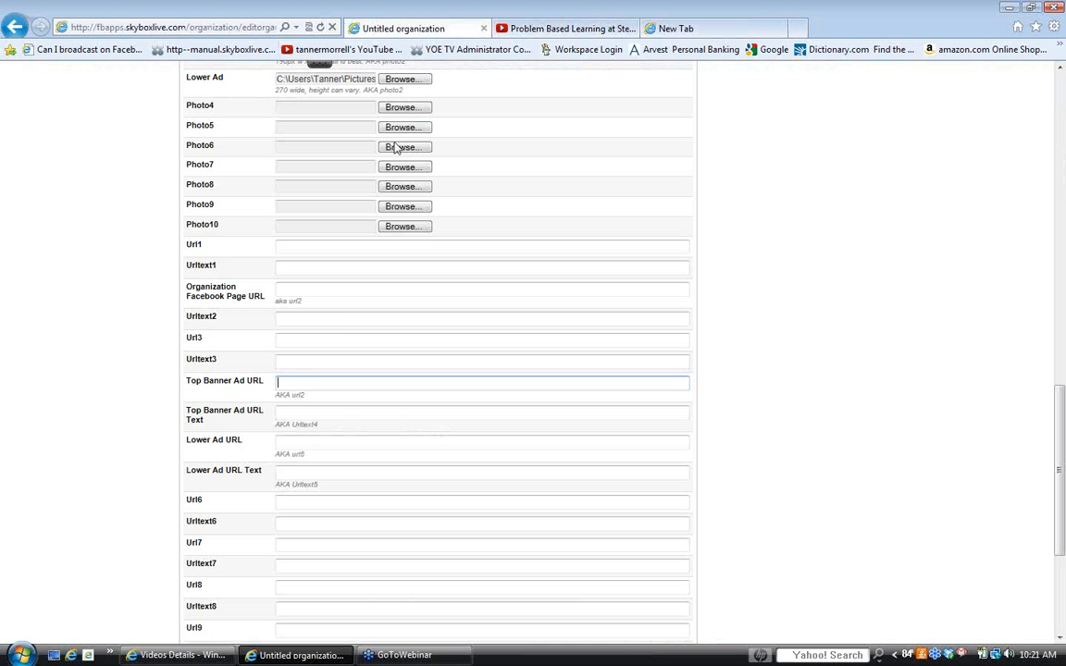
click(295, 384)
click(702, 29)
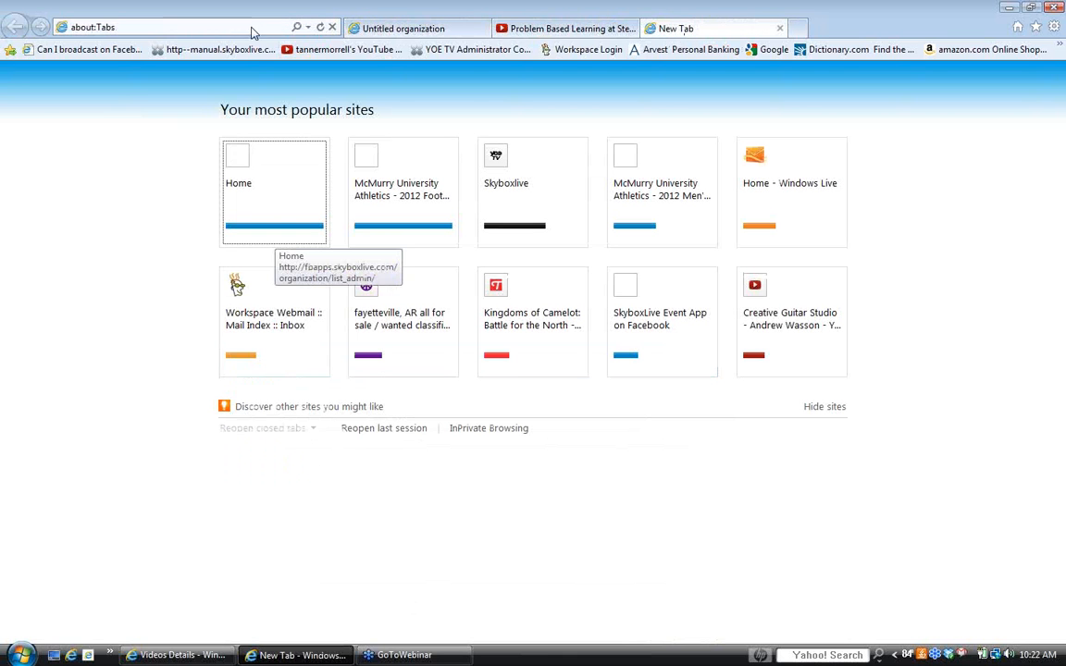
click(252, 31)
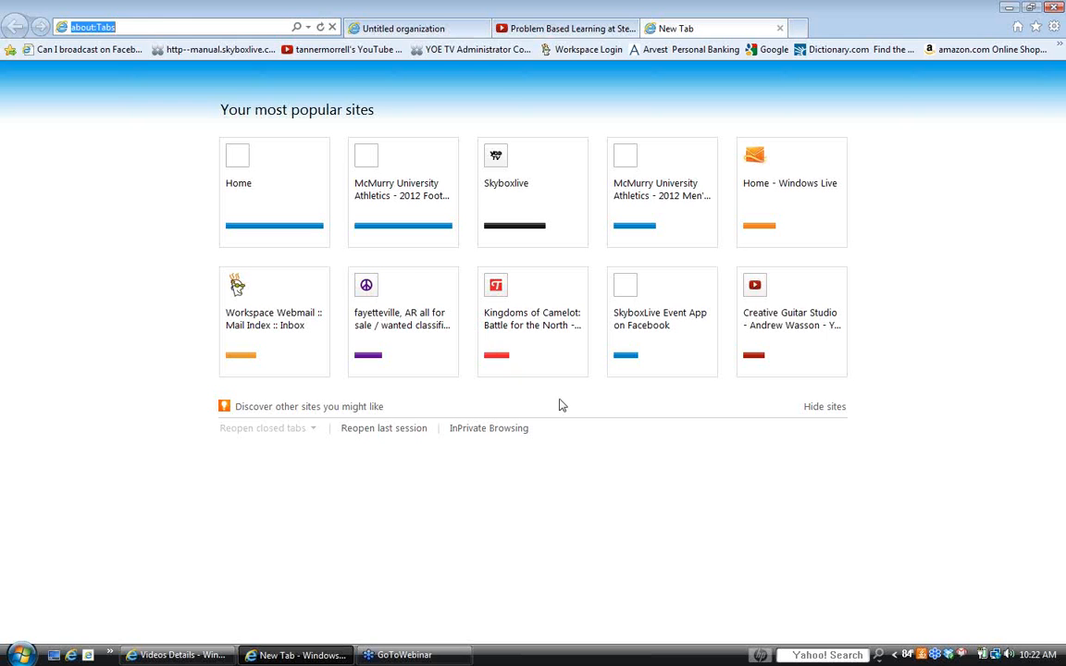
text(termin)
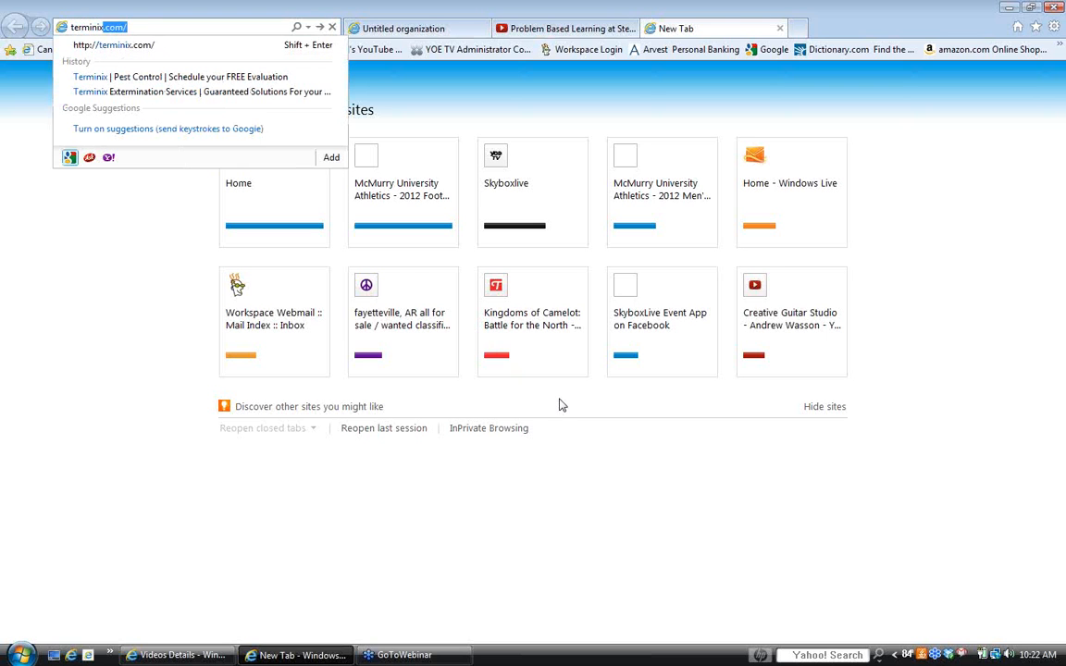
text(ix.com)
key(Return)
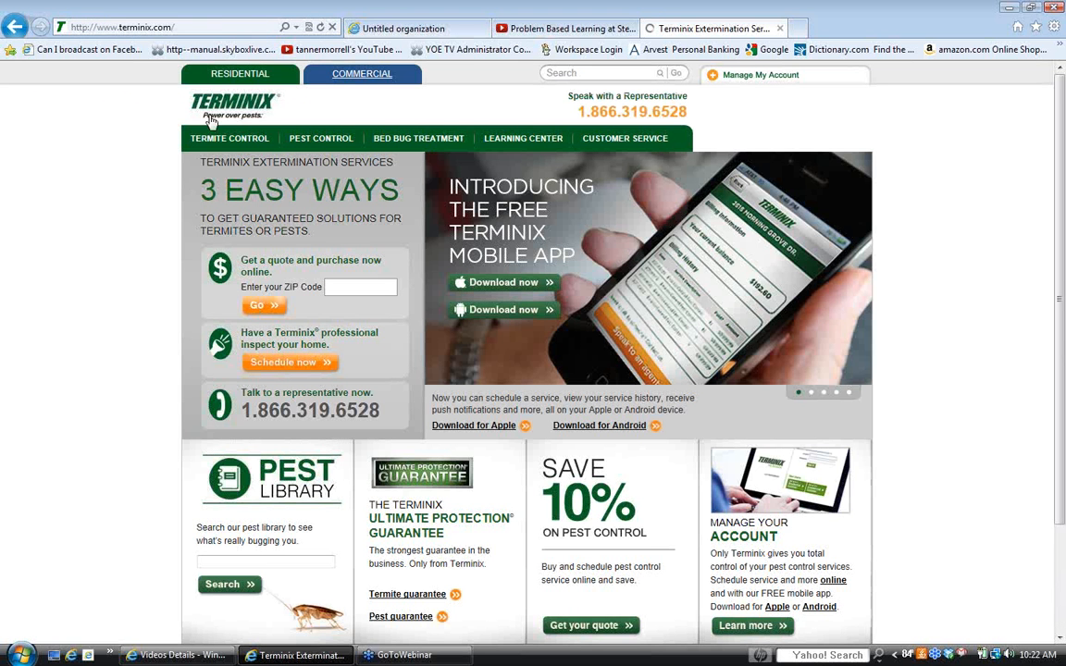
click(155, 27)
right_click(157, 32)
click(185, 71)
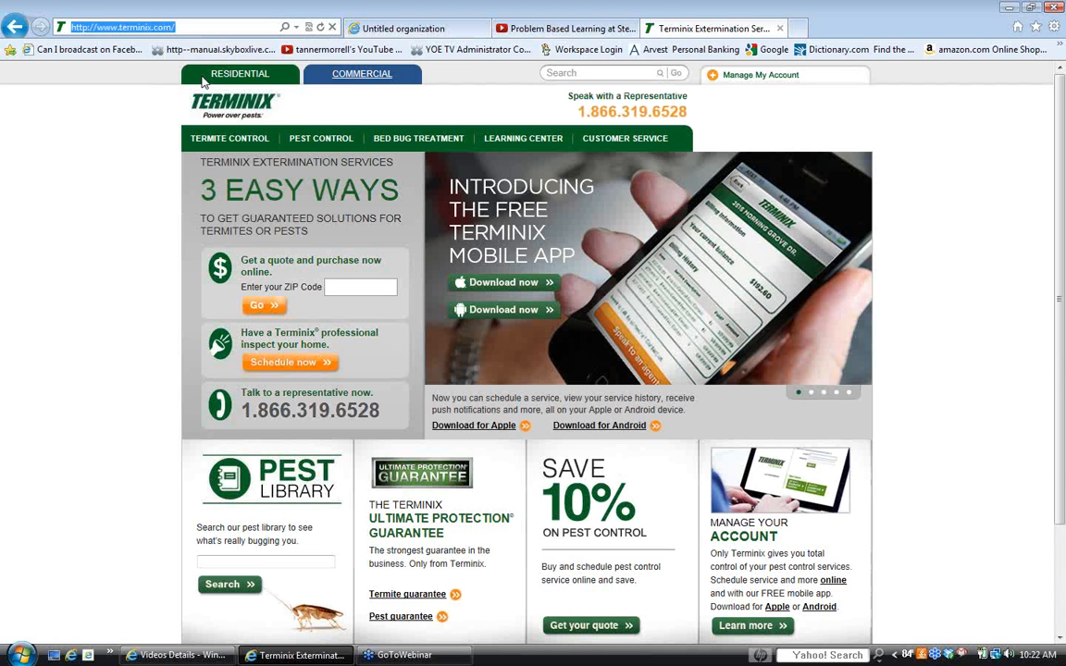
click(378, 34)
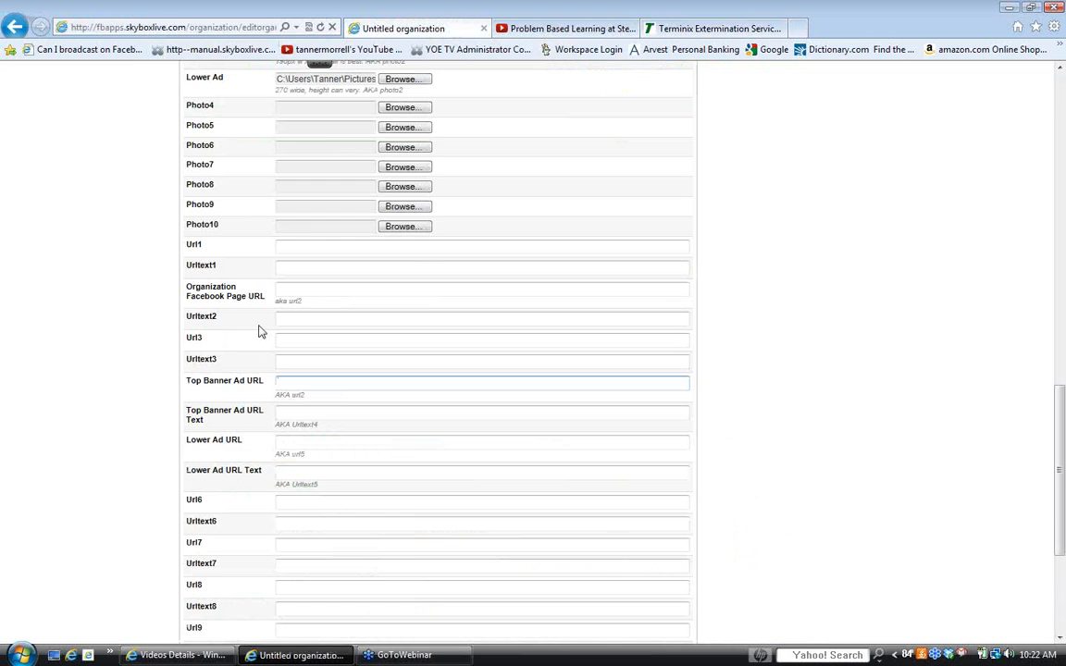
right_click(288, 382)
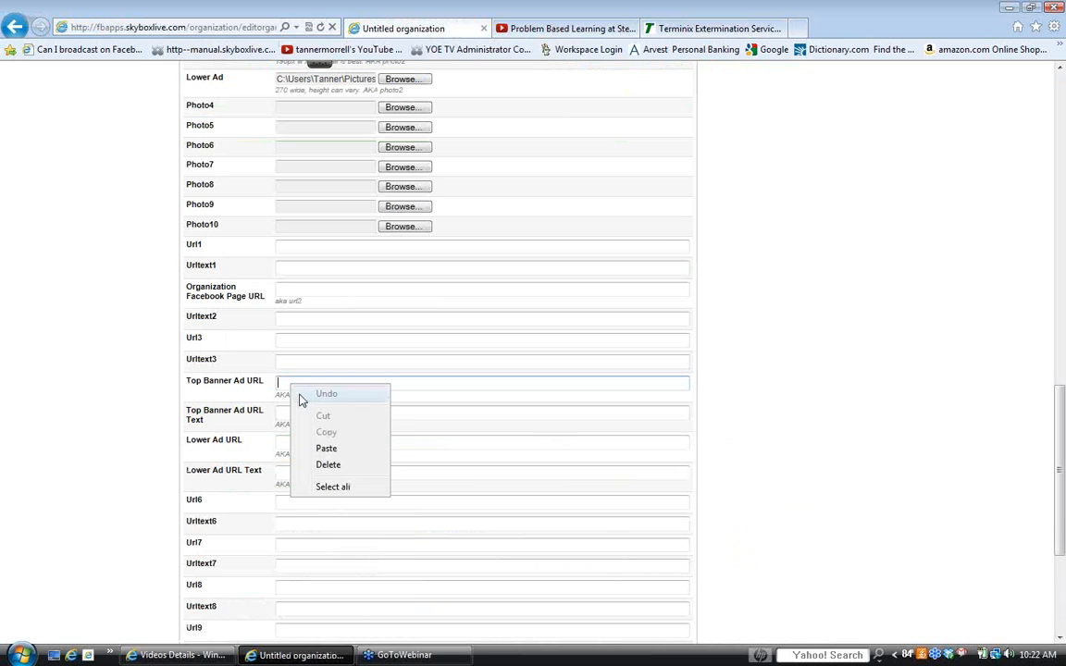
click(341, 448)
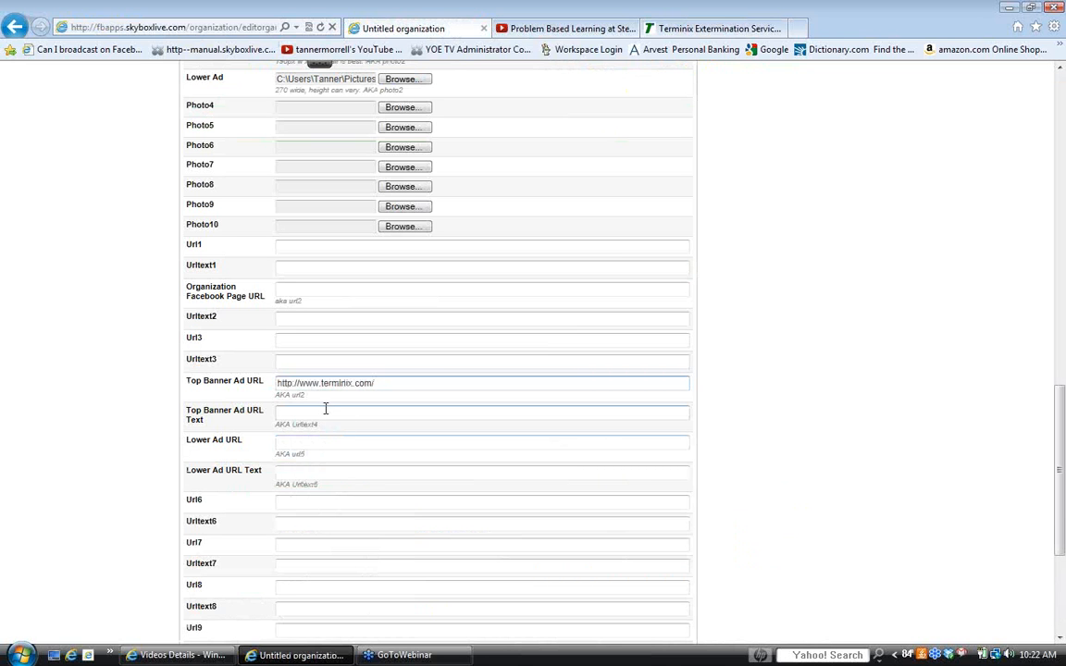
click(326, 412)
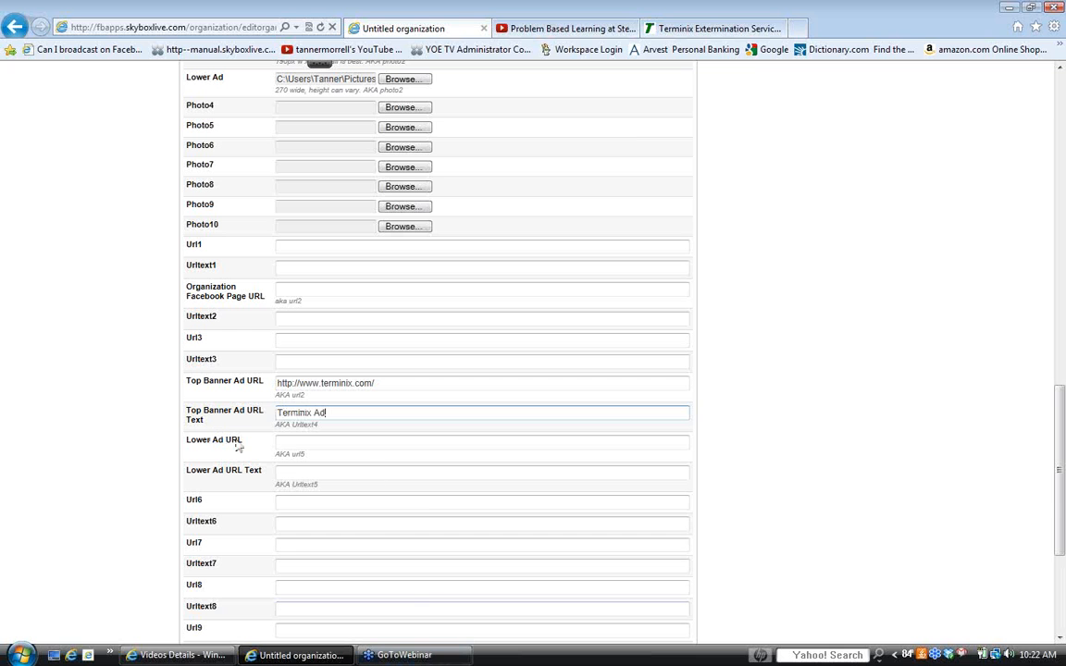
- Open nfl.com in a new browser tab and copy its web address
click(799, 28)
click(213, 28)
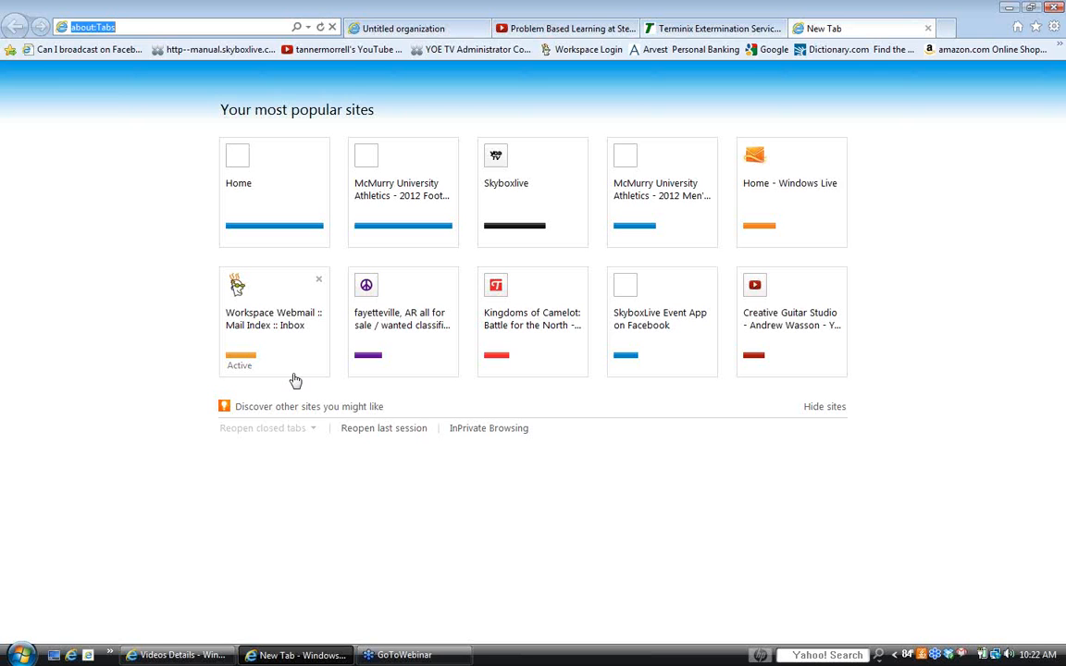
text(nfl.com)
key(Return)
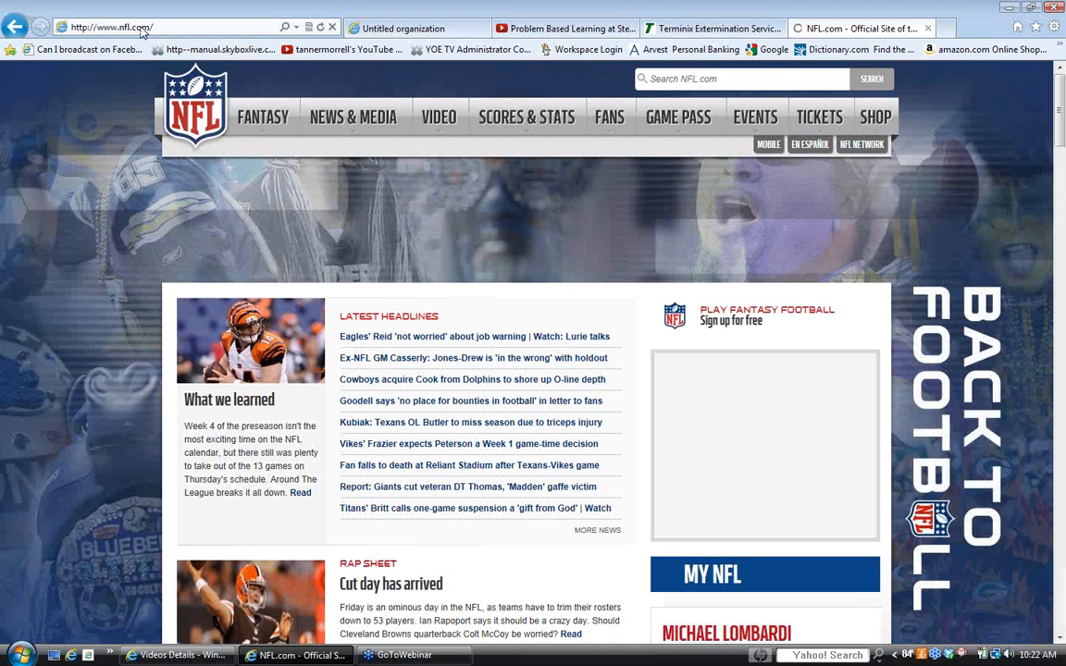
right_click(144, 31)
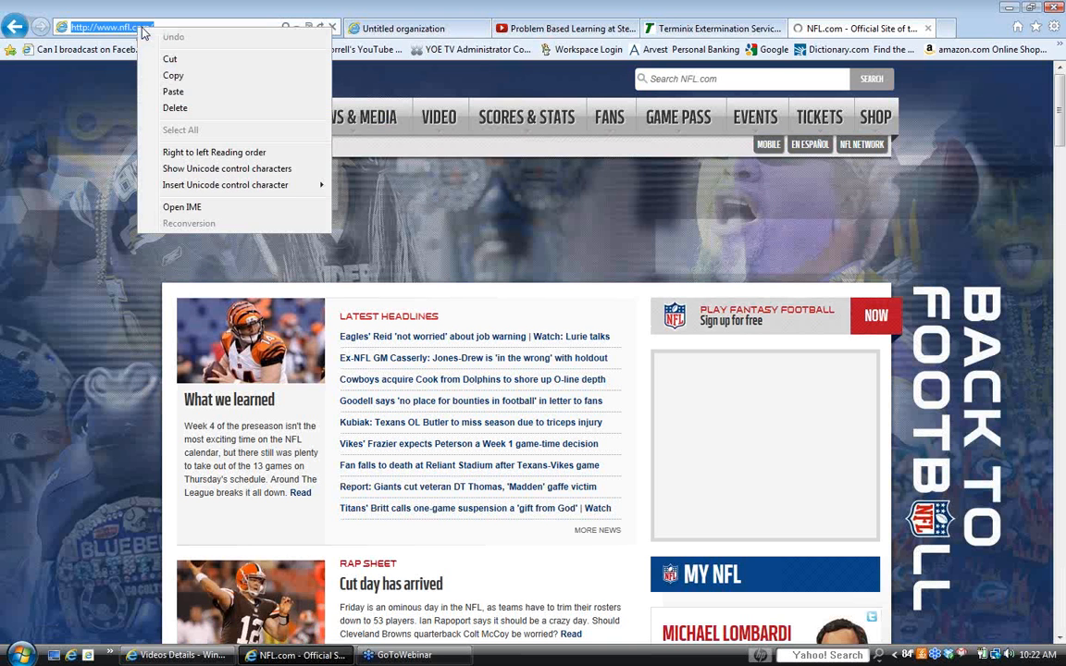
click(198, 79)
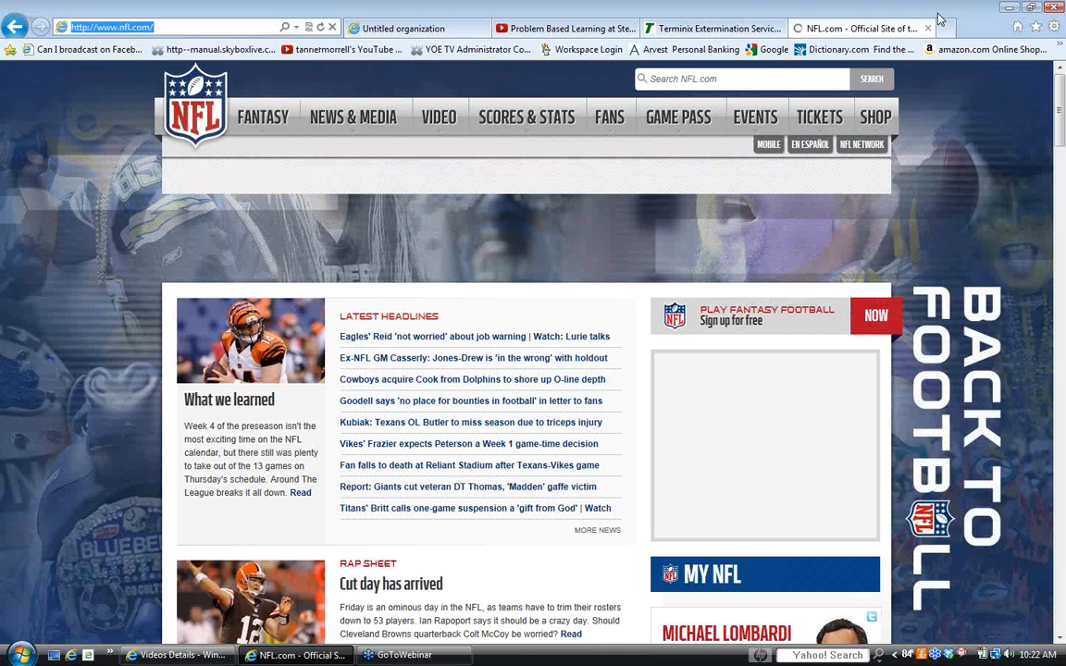
click(781, 30)
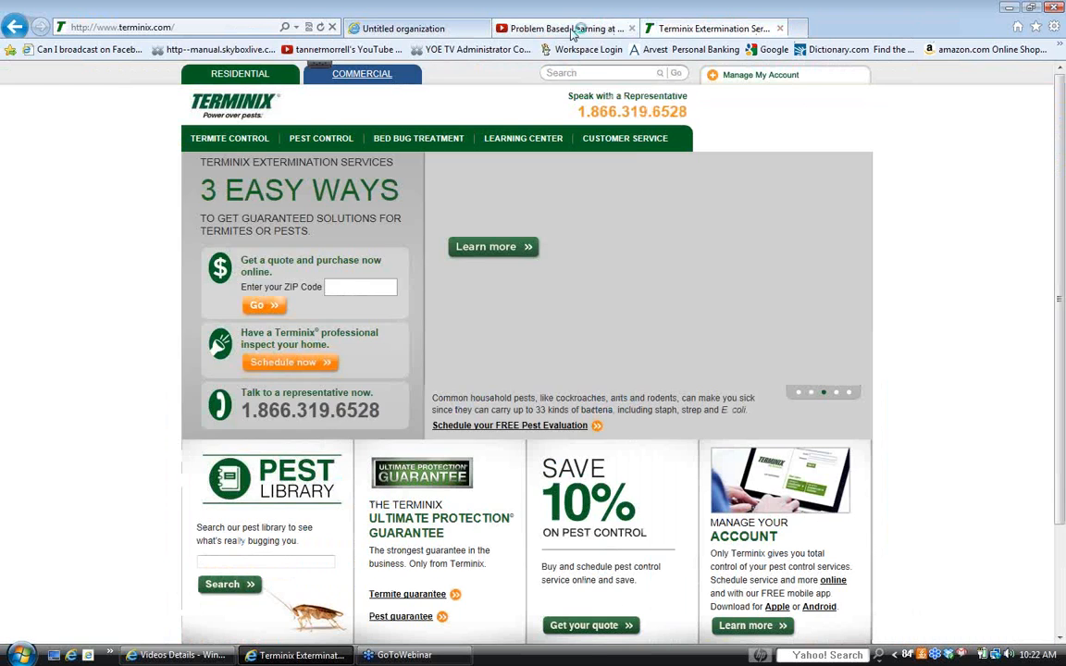
click(423, 31)
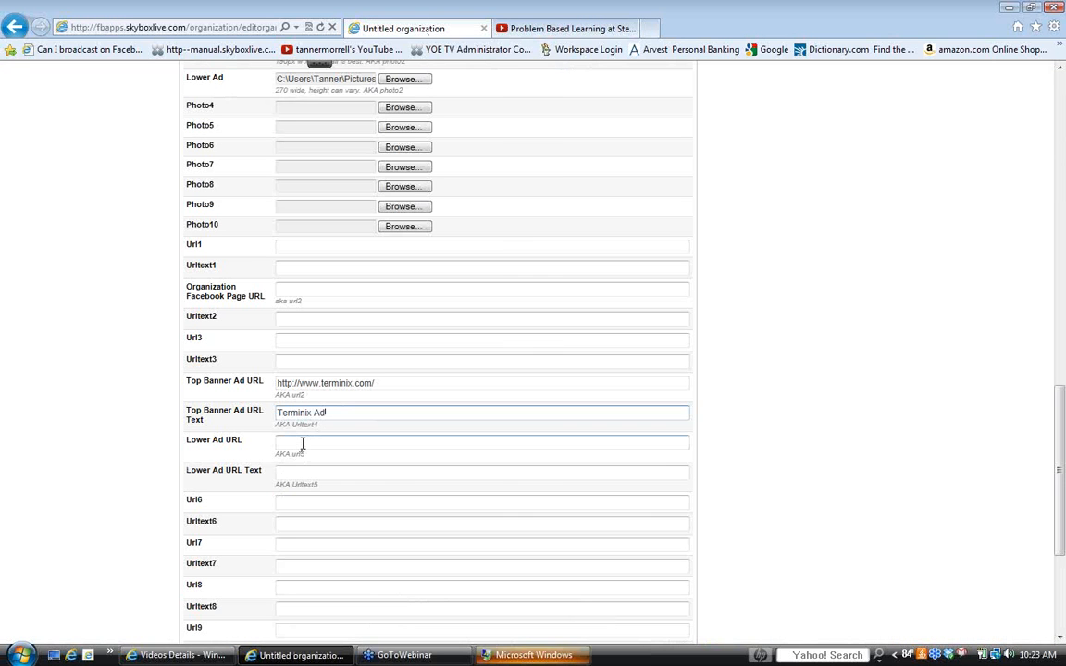
right_click(306, 443)
click(342, 508)
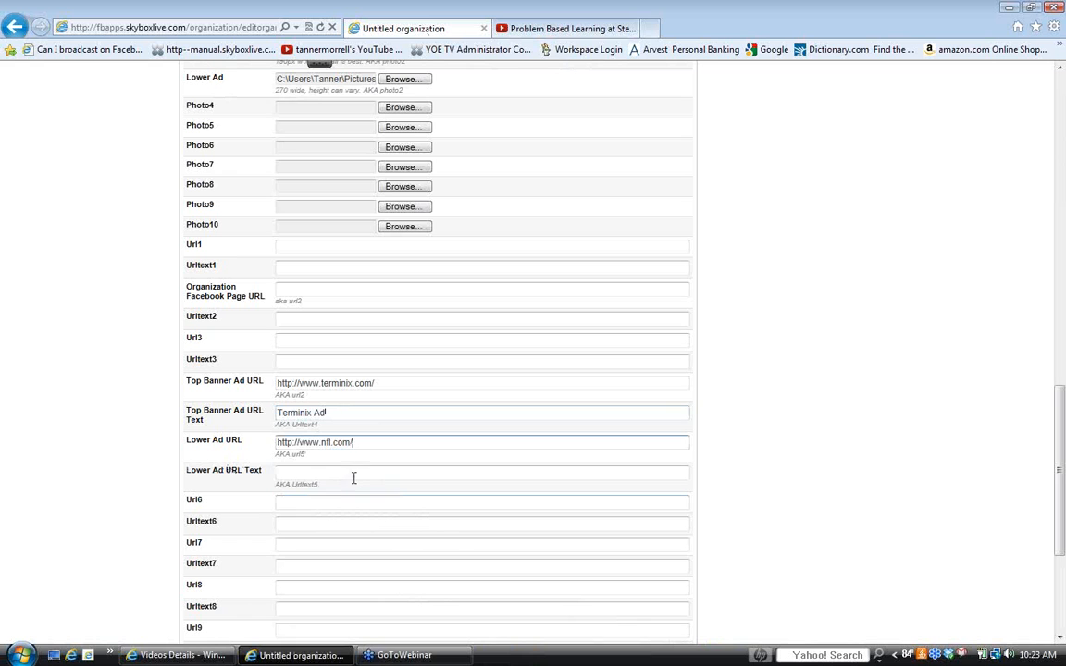
click(353, 472)
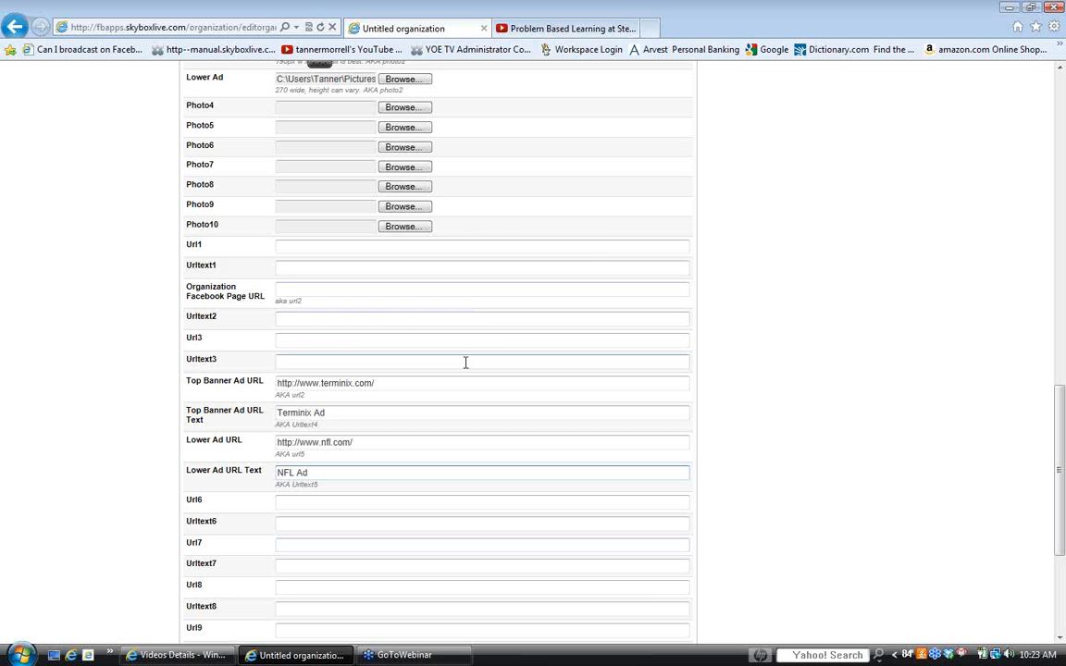
- Review the organization form's ad URL, Facebook page URL, photo and description fields
scroll(464, 362, down, 3)
scroll(453, 347, up, 2)
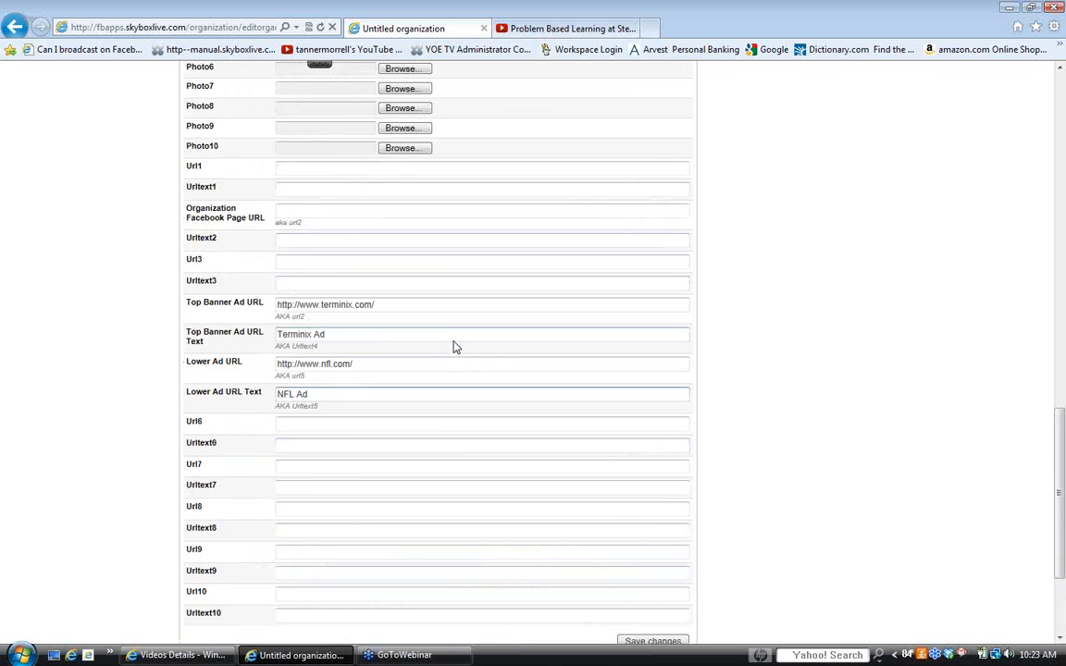
scroll(453, 347, up, 1)
click(288, 301)
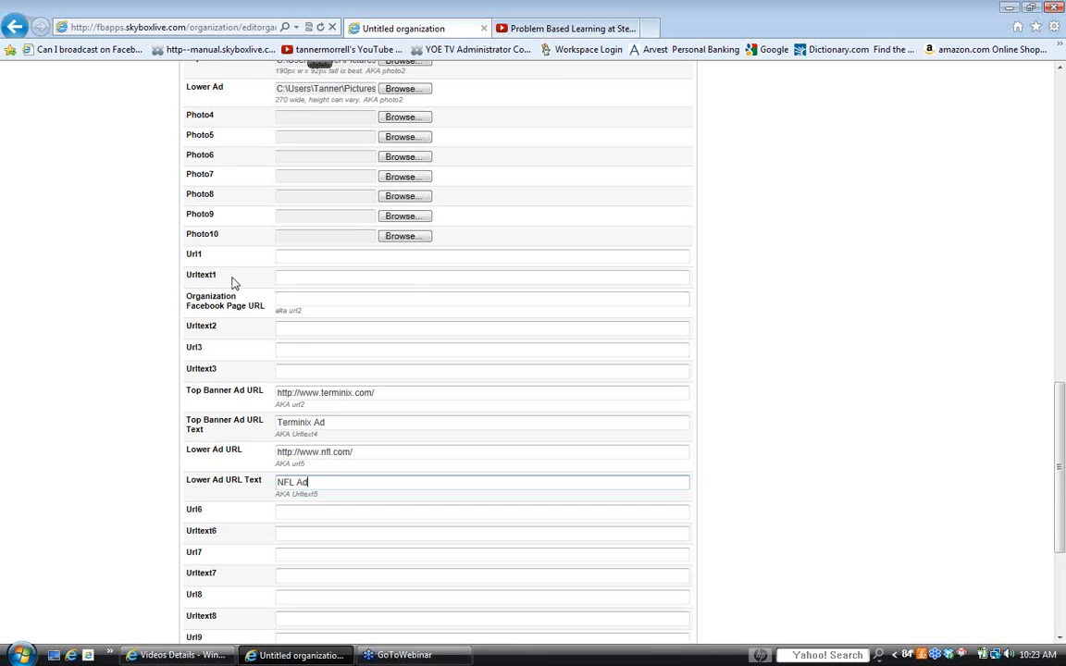
scroll(232, 282, up, 2)
scroll(241, 290, down, 1)
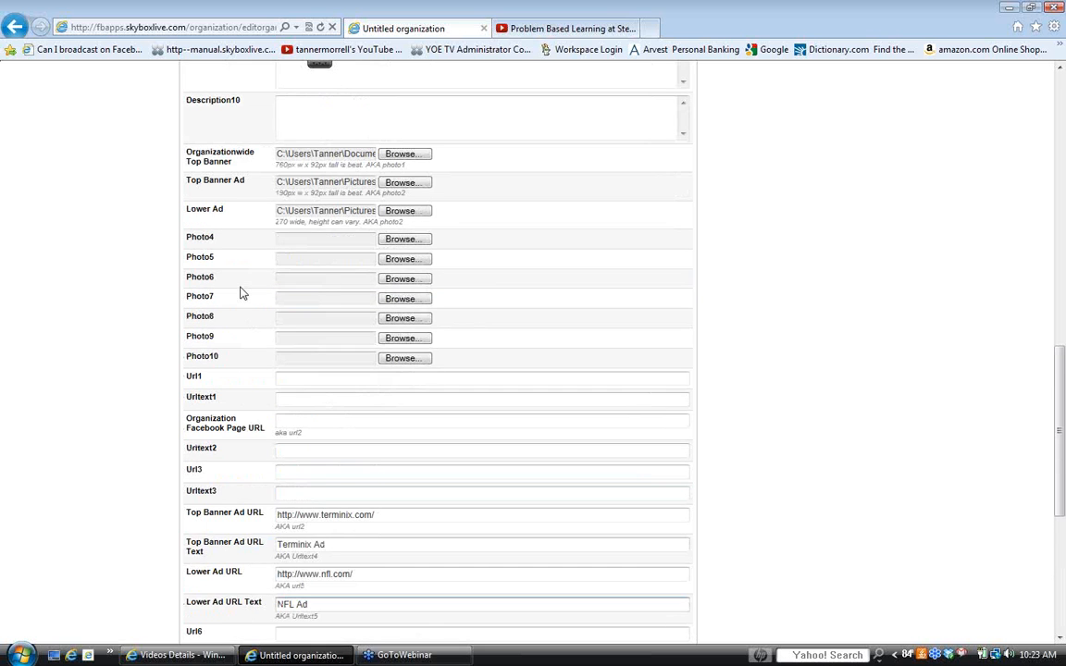
scroll(246, 175, up, 1)
scroll(246, 175, up, 10)
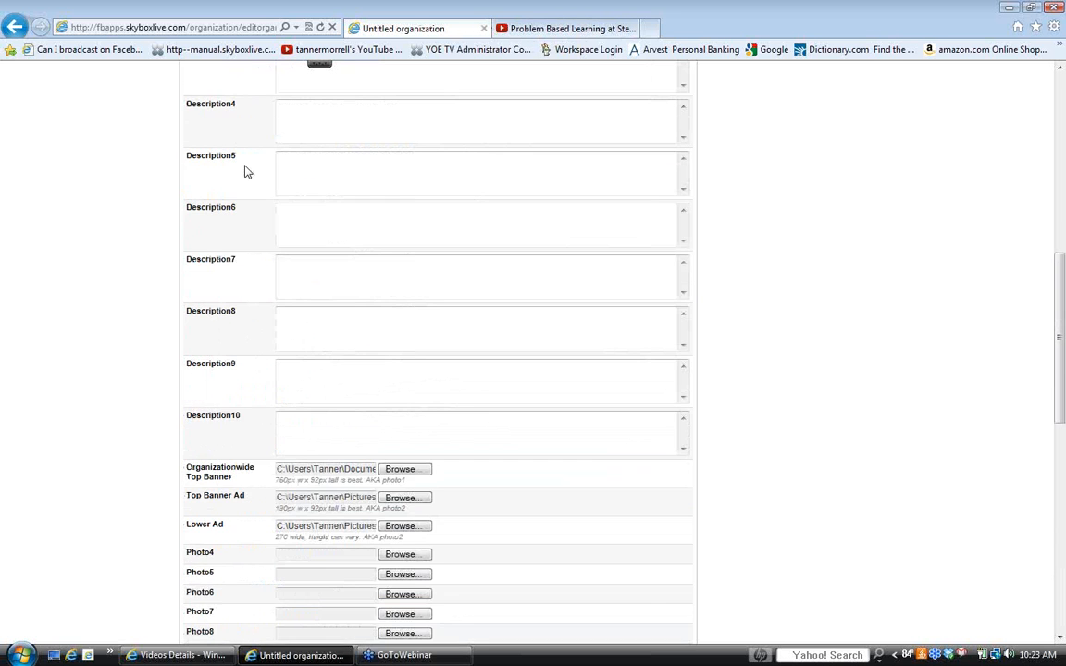
- Open facebook.com in a new browser tab and dismiss the browser crash message
click(650, 28)
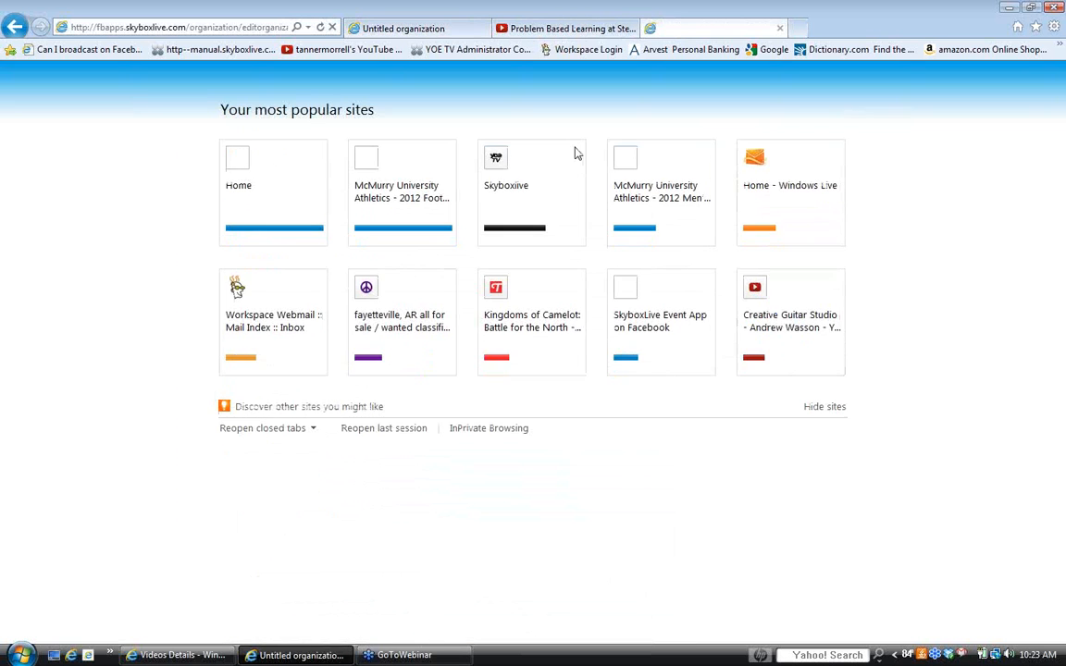
text(faceboo)
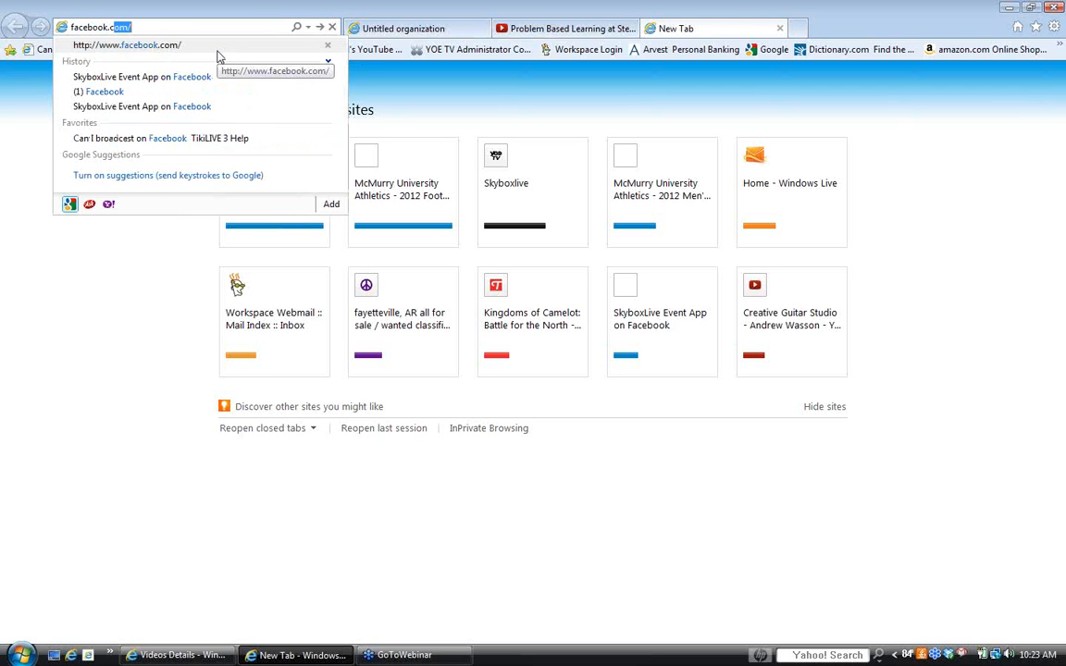
text(k.c)
key(Return)
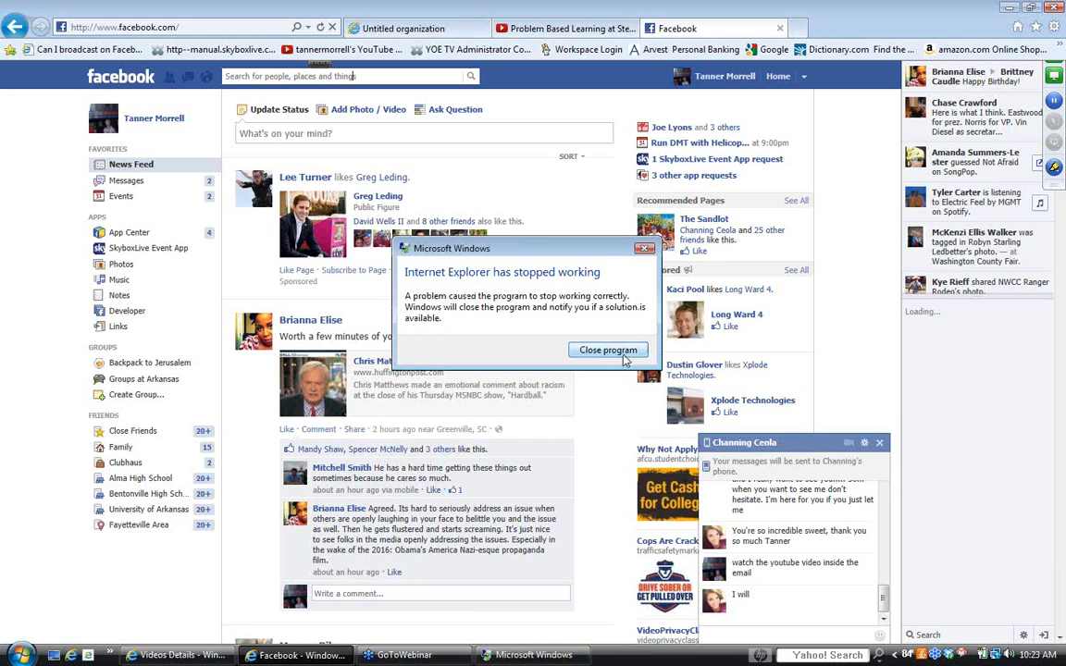
click(622, 354)
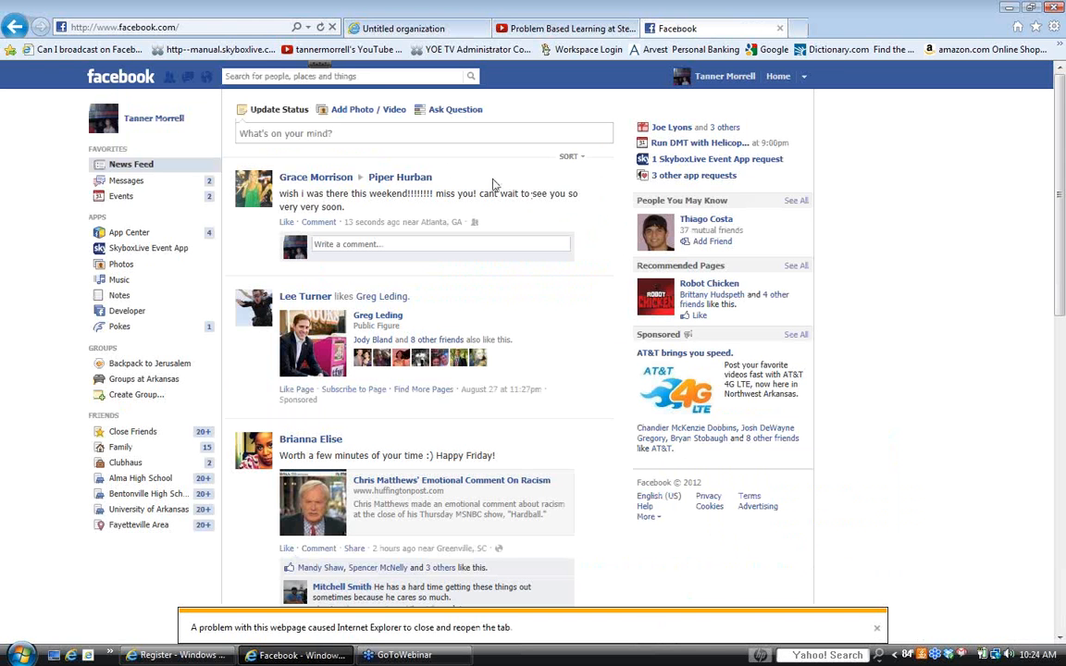
- Search Facebook for "university of arkansas"
click(357, 78)
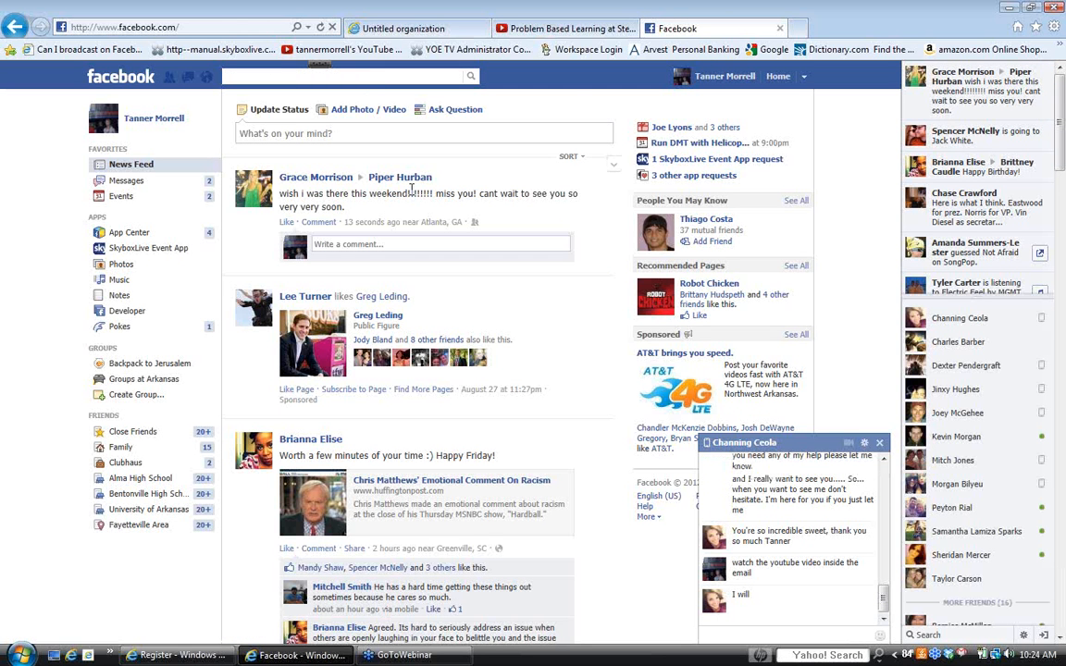
text(univerist)
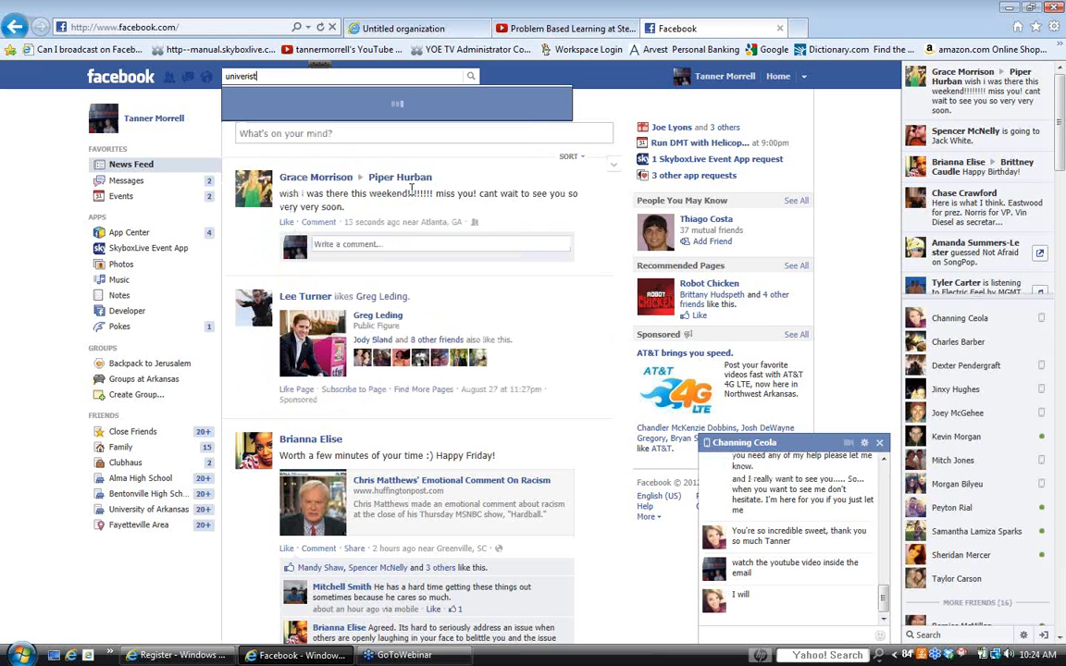
text(y)
key(BackSpace)
key(BackSpace)
key(BackSpace)
key(BackSpace)
text(sity of)
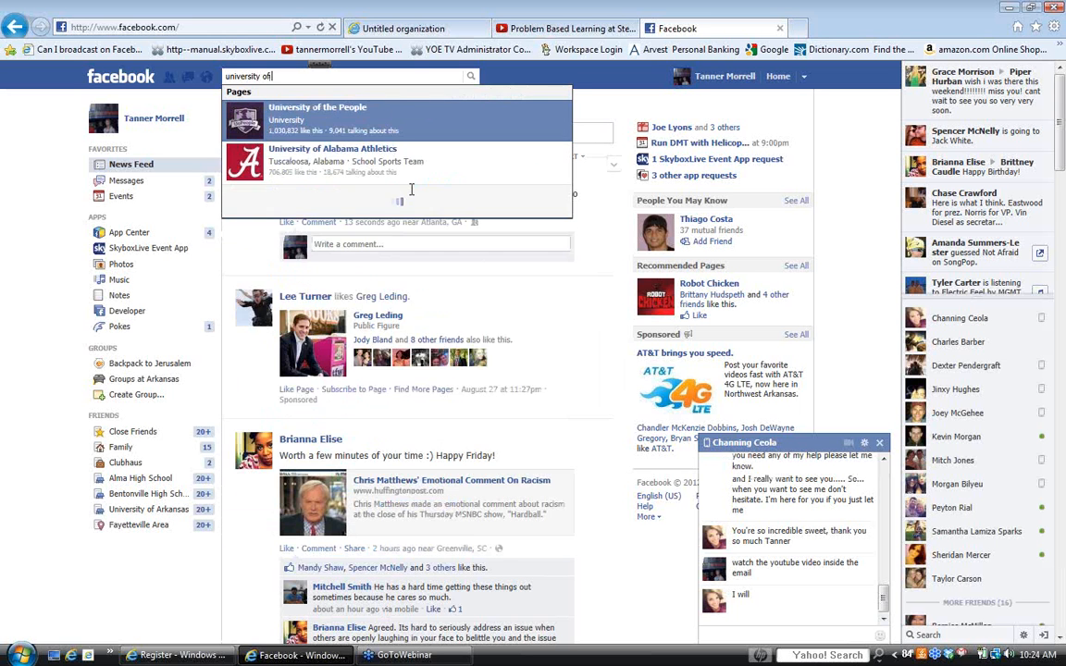
text( arkansas)
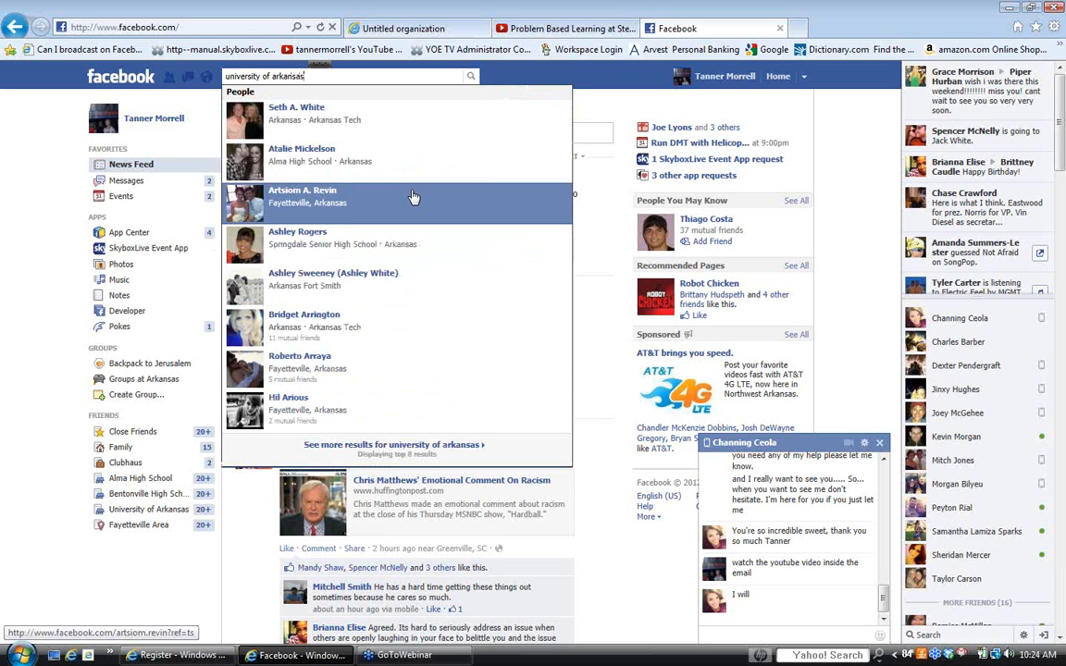
- Search Facebook for "mcmurry", open the McMurry University page and copy its web address
triple_click(322, 75)
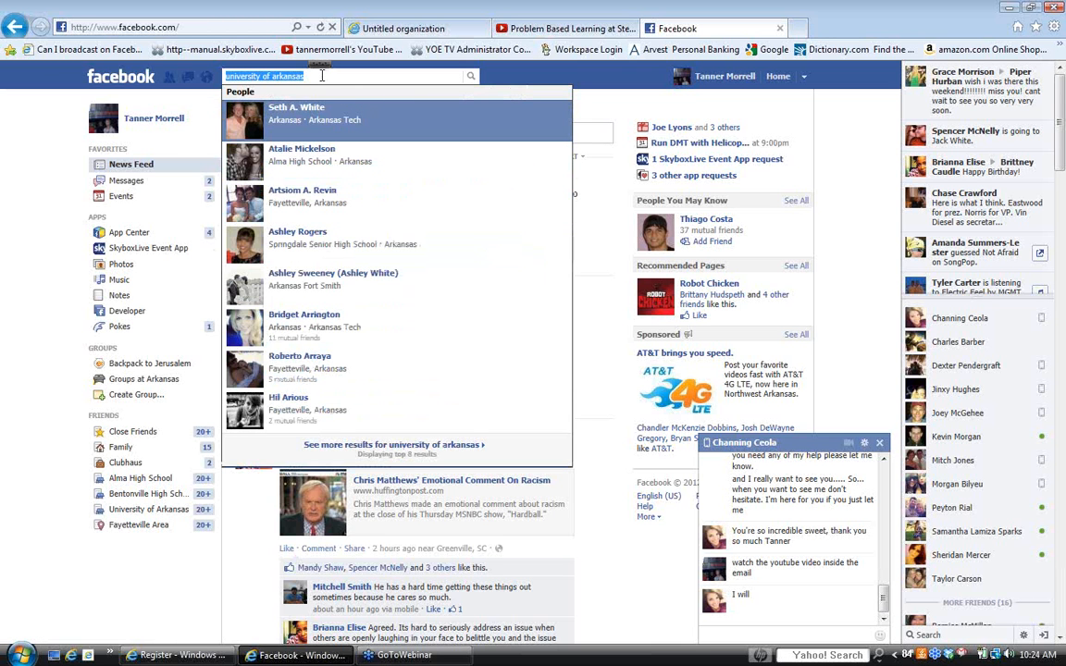
text(mcmurry)
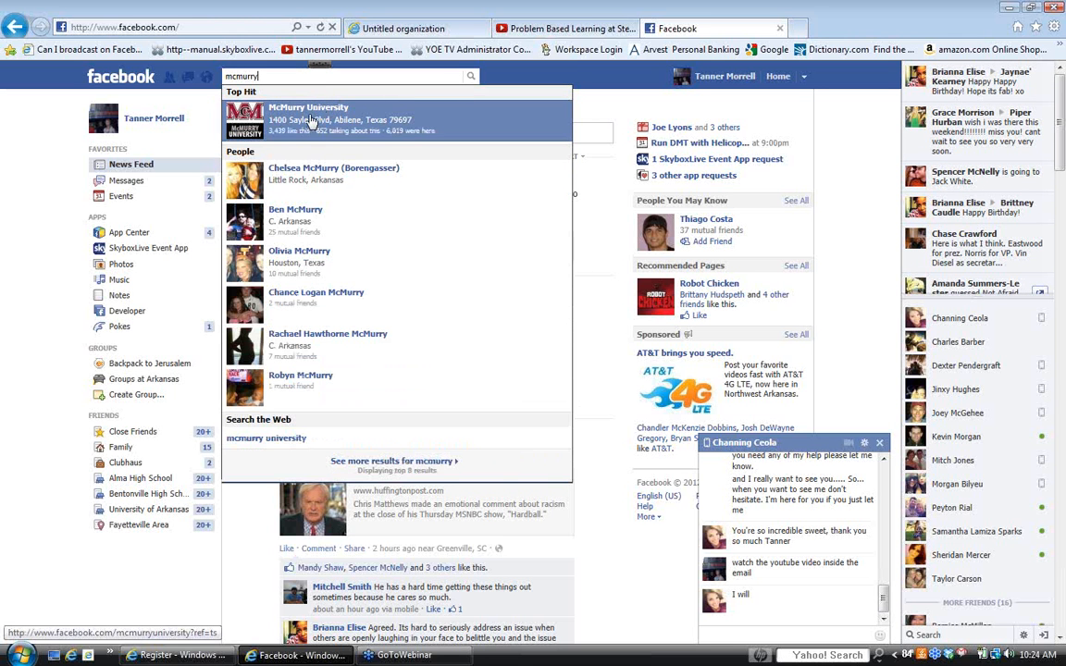
click(312, 122)
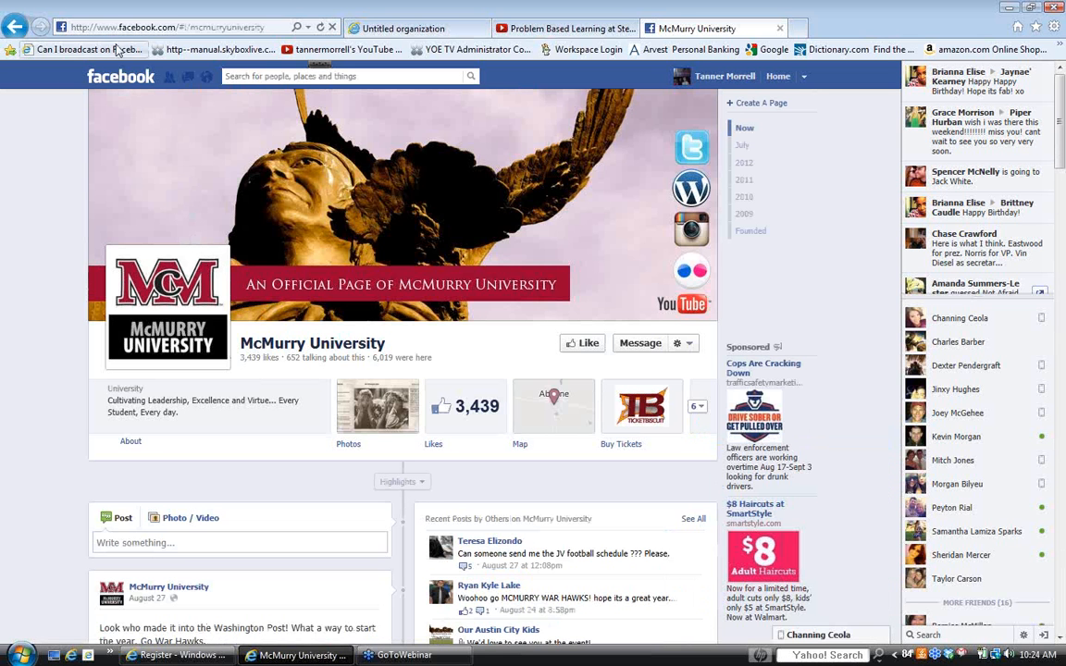
click(170, 27)
right_click(170, 27)
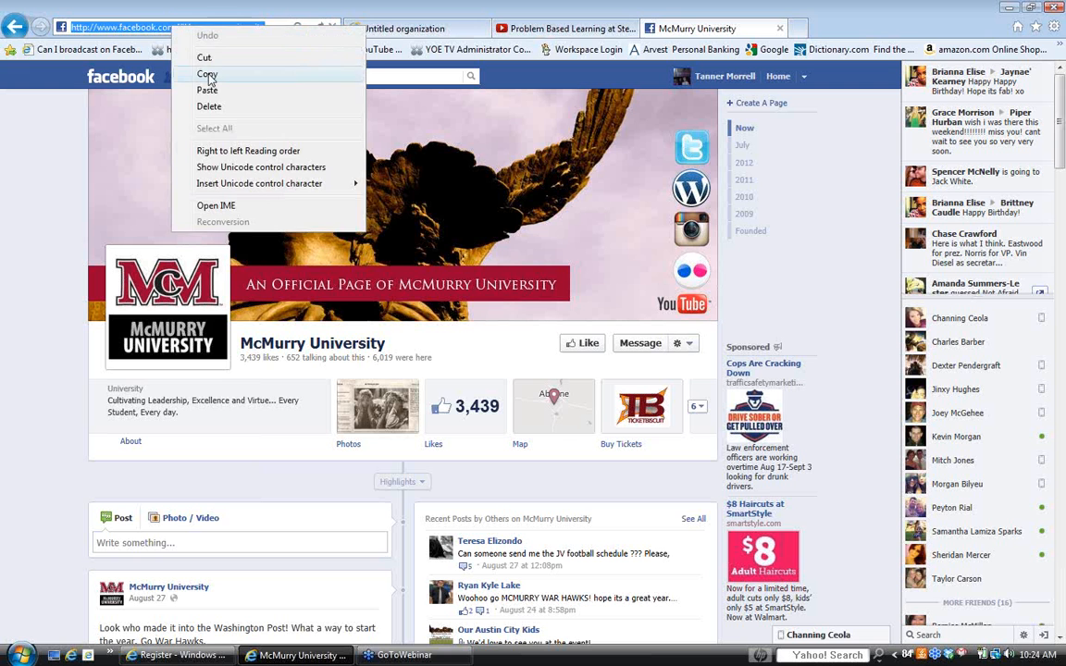
click(201, 74)
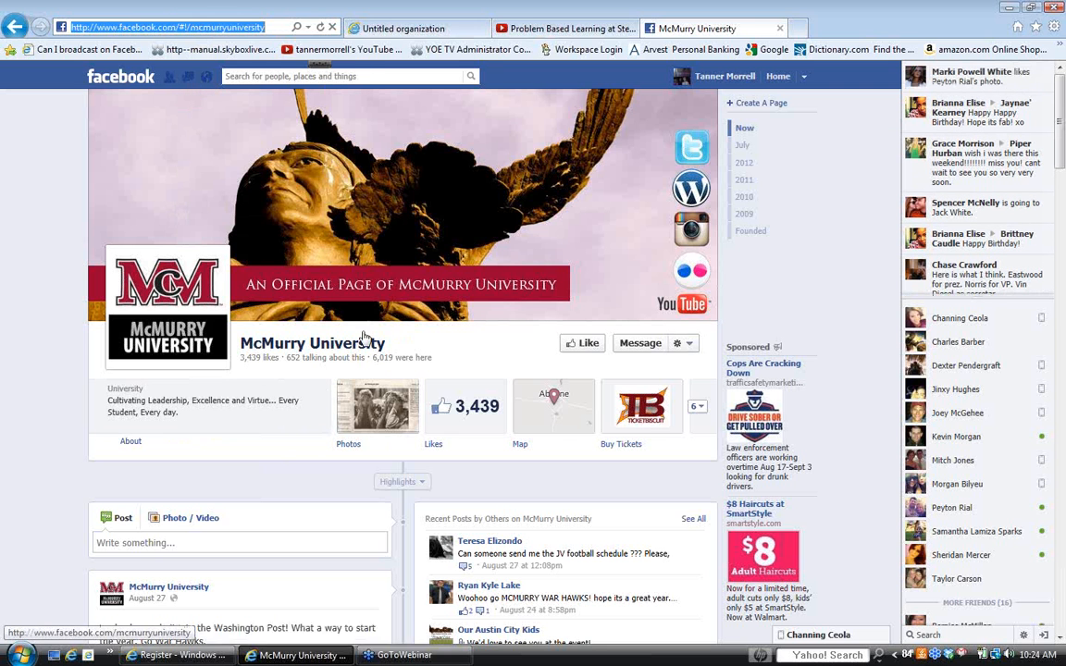
click(407, 29)
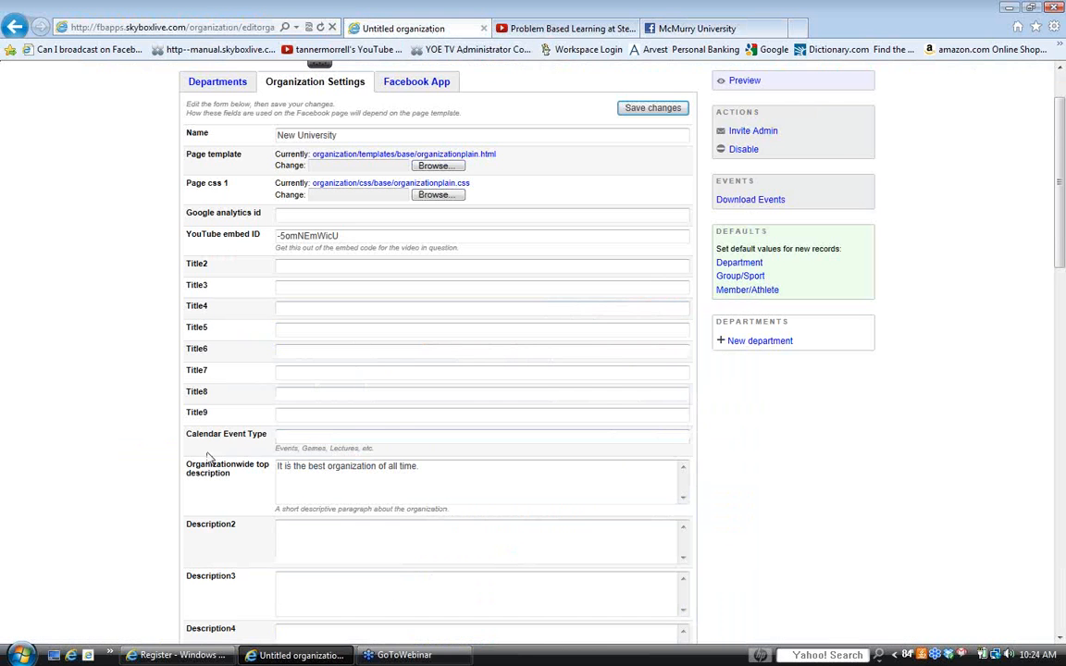
scroll(171, 448, down, 15)
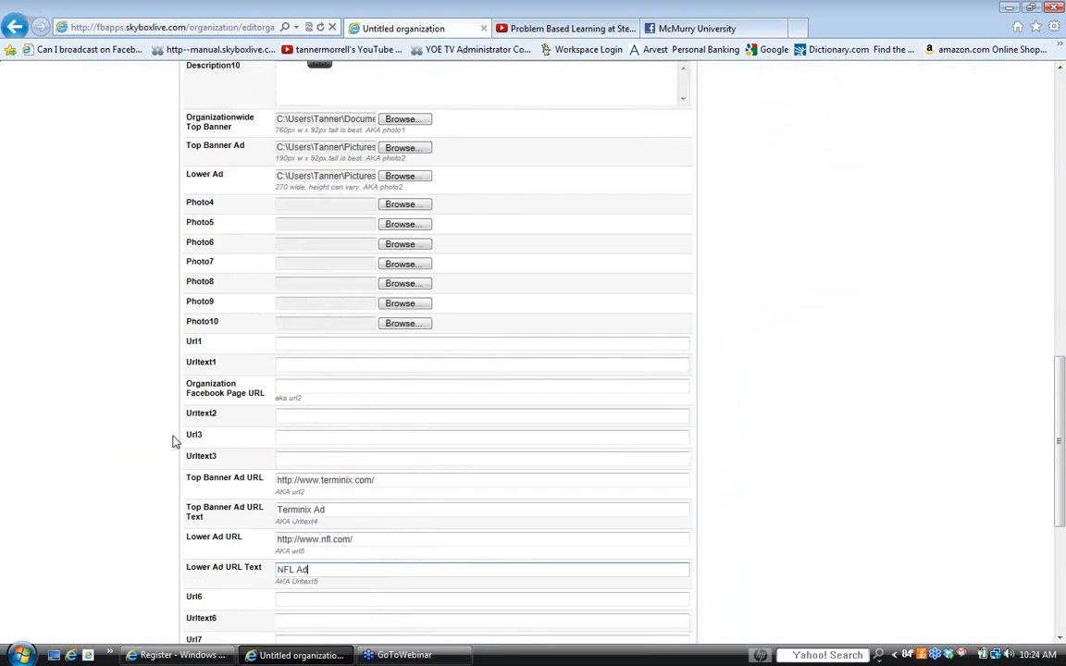
scroll(172, 441, down, 2)
right_click(310, 301)
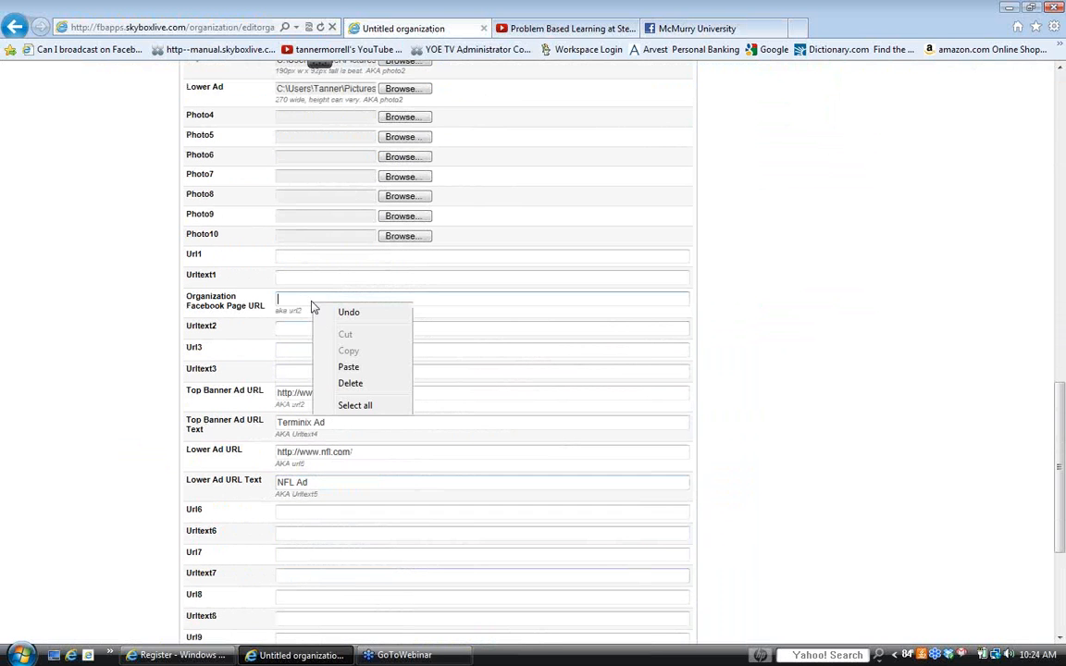
click(348, 369)
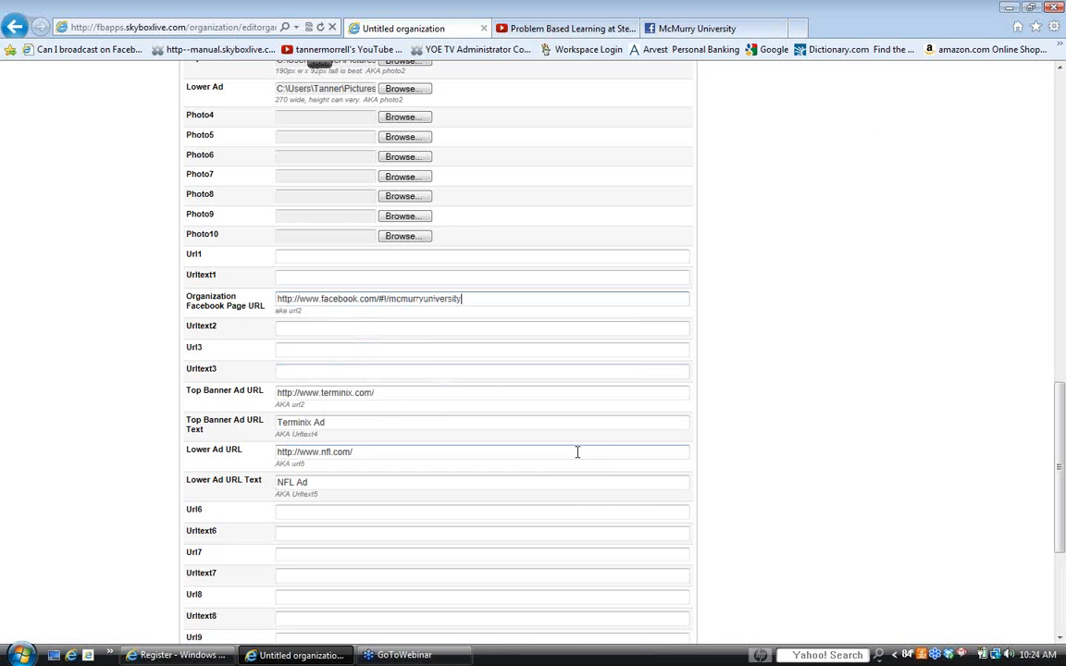
scroll(595, 468, down, 6)
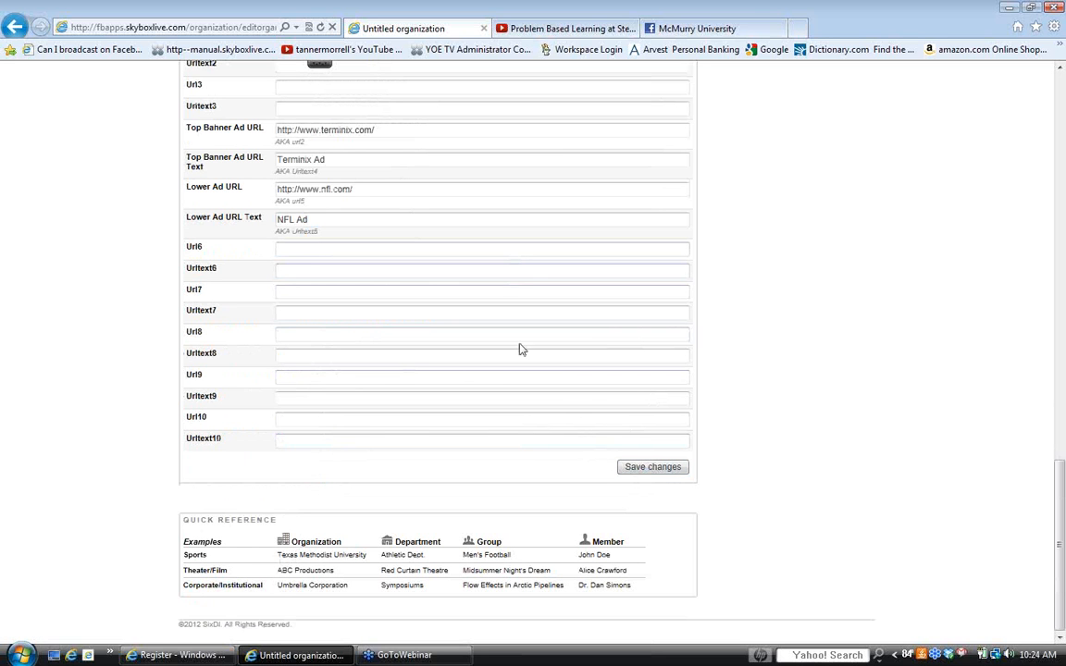
click(654, 468)
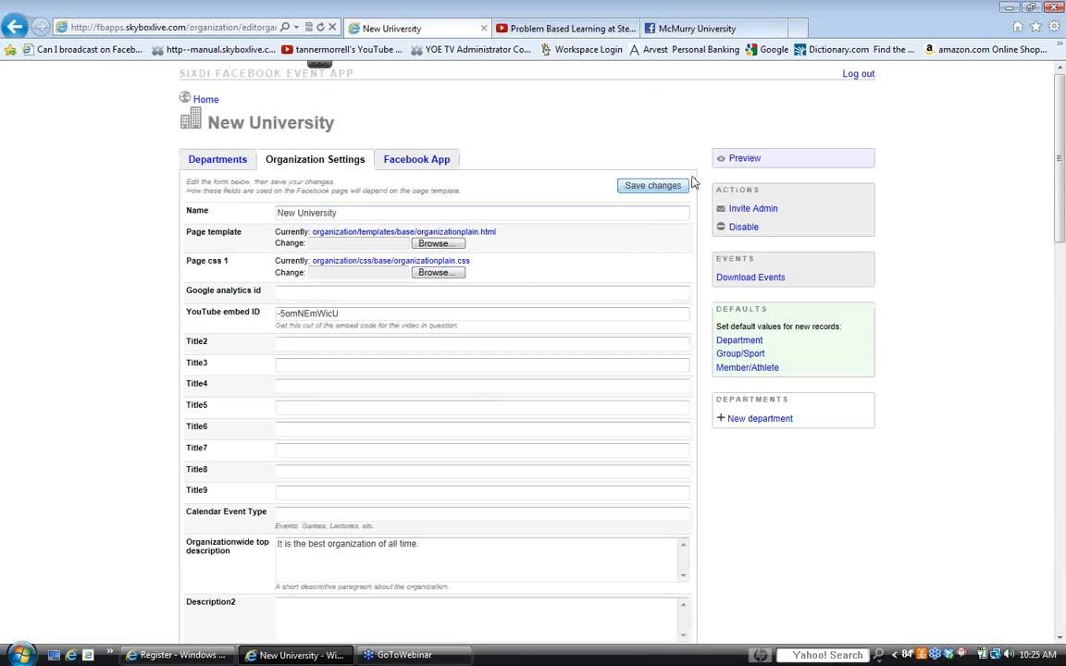
- Preview the New University page, dismiss the crash messages and examine its banner, video, ads, Facebook feed and comments section
click(743, 161)
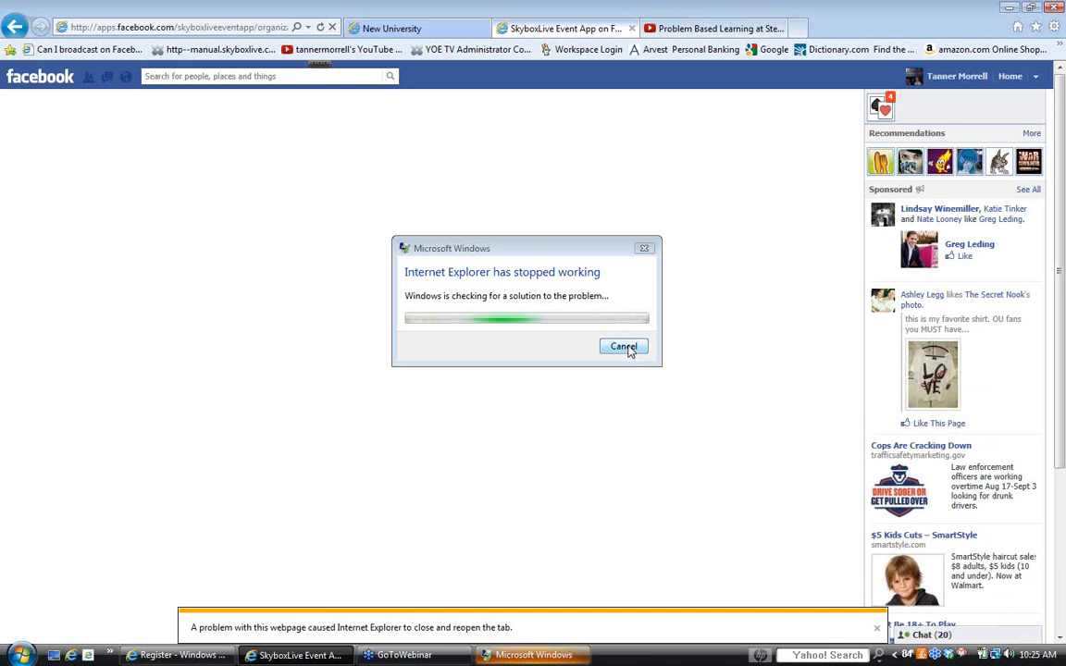
click(644, 248)
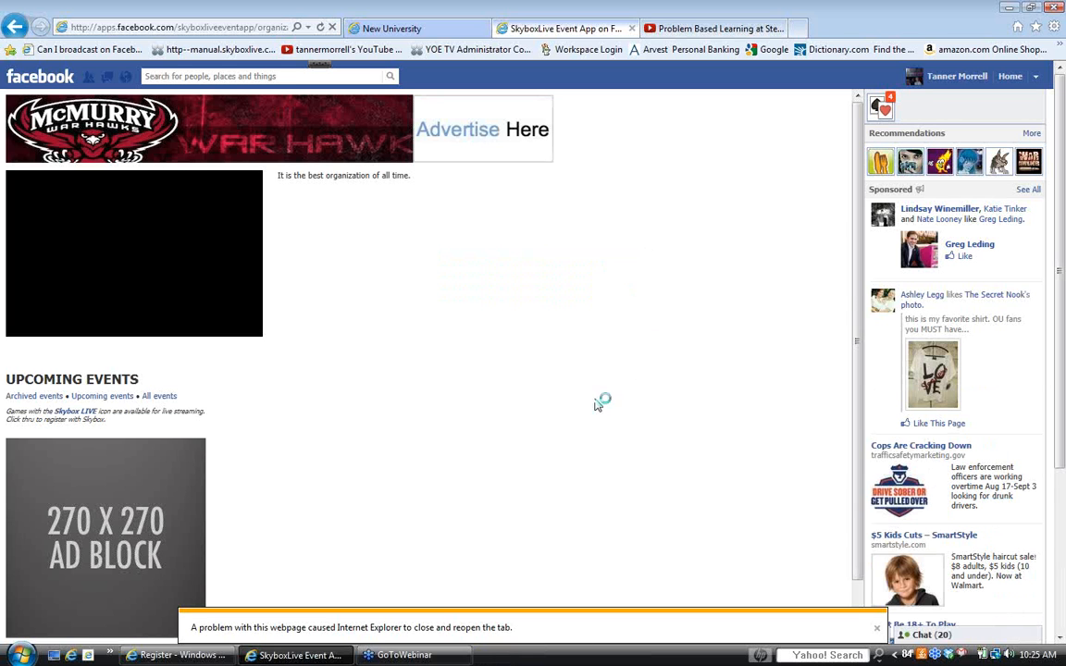
click(877, 627)
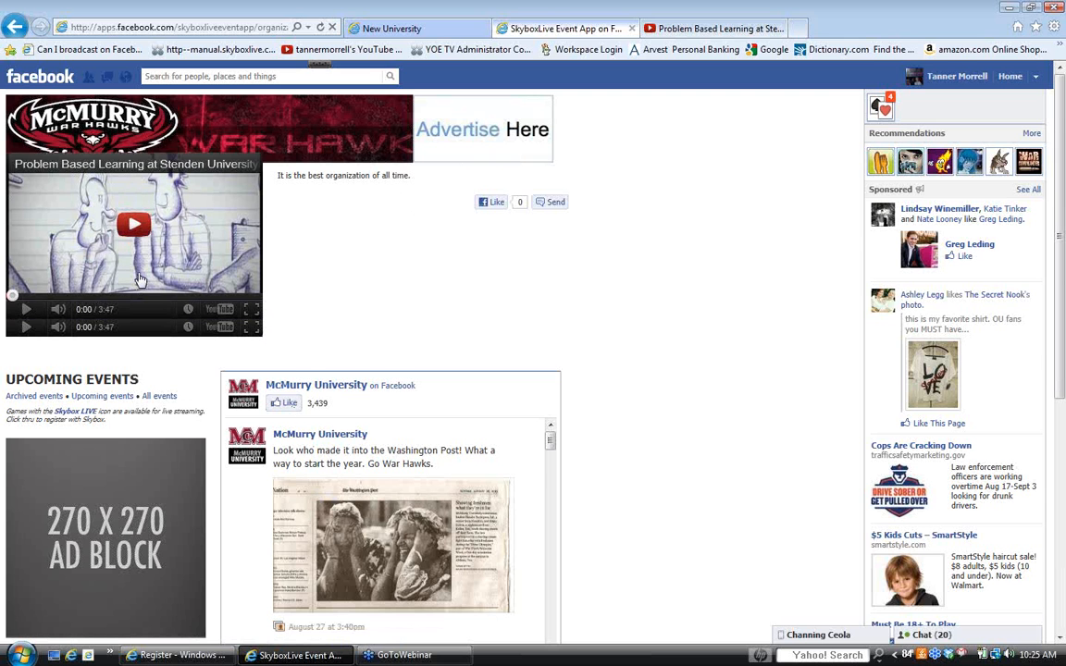
scroll(139, 279, down, 3)
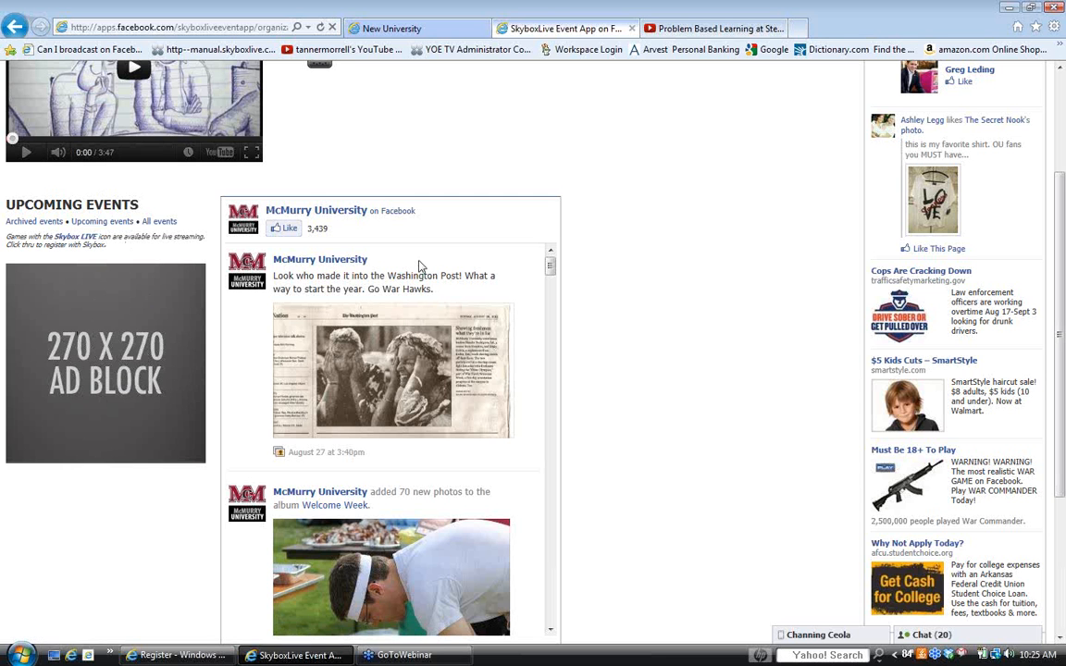
scroll(312, 476, down, 3)
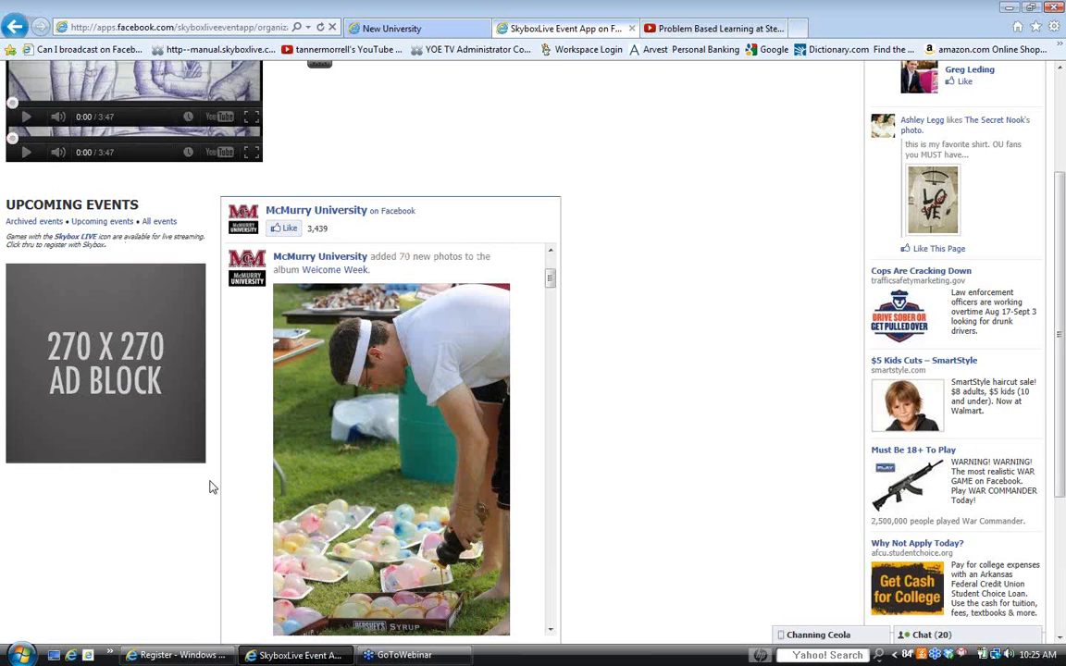
scroll(209, 485, down, 1)
scroll(209, 488, down, 3)
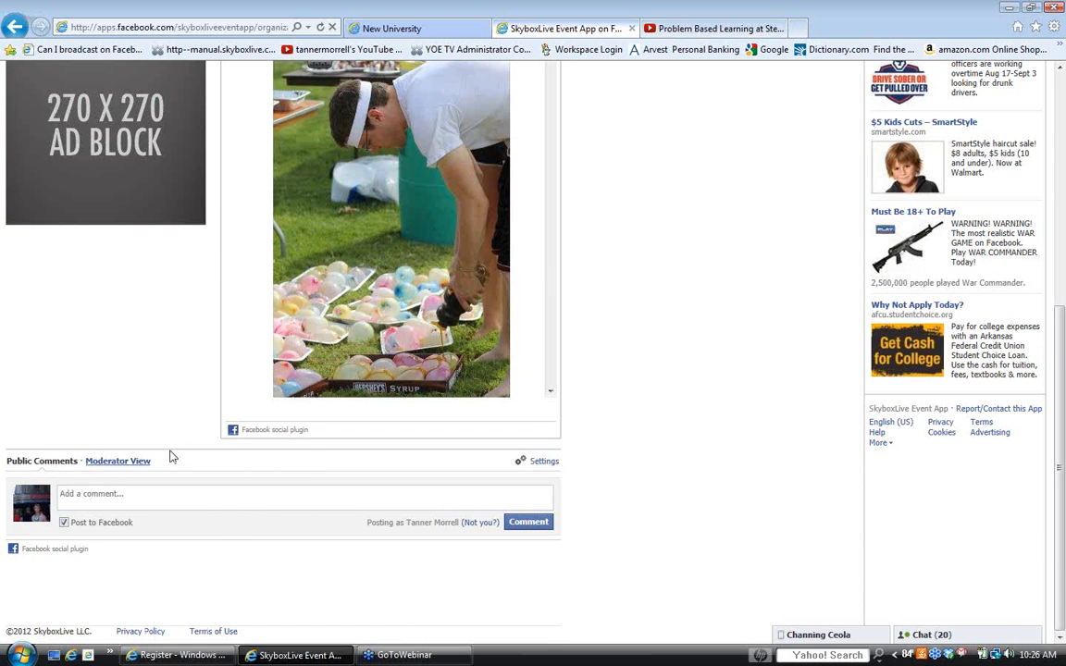
scroll(136, 451, up, 6)
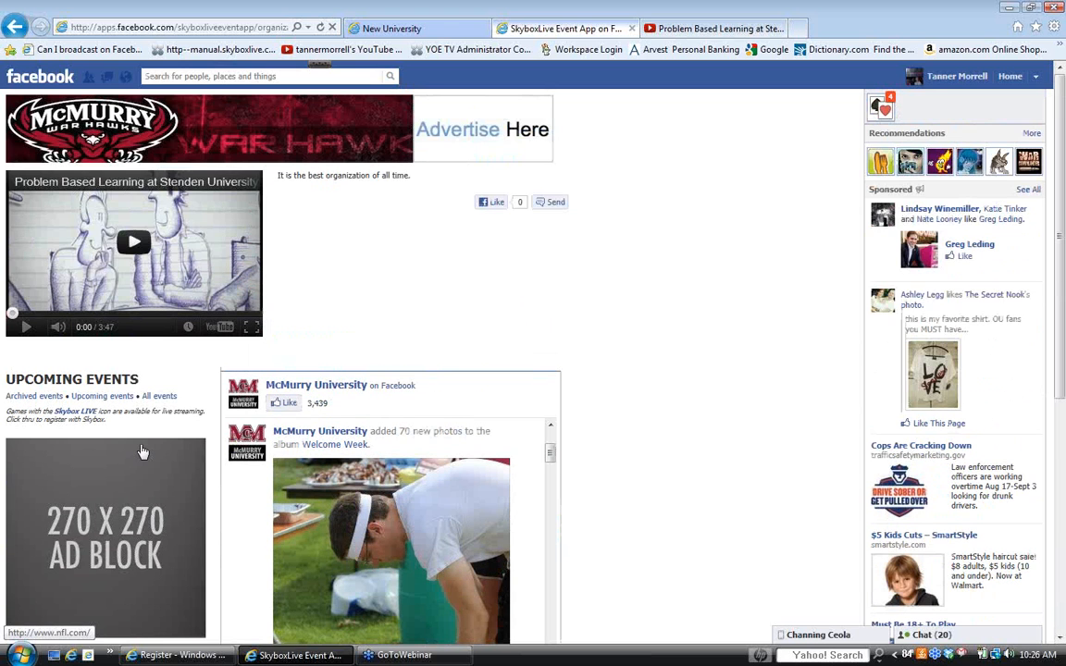
- Test the top banner ad and lower ad links in the preview, closing each opened site and any crash messages
click(428, 119)
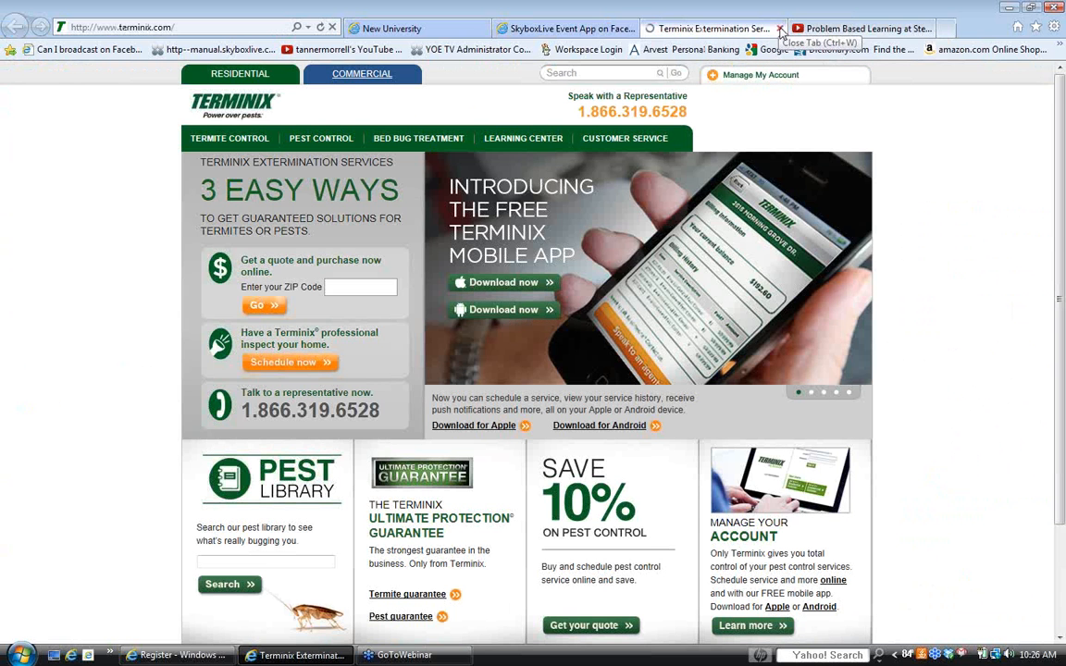
click(781, 31)
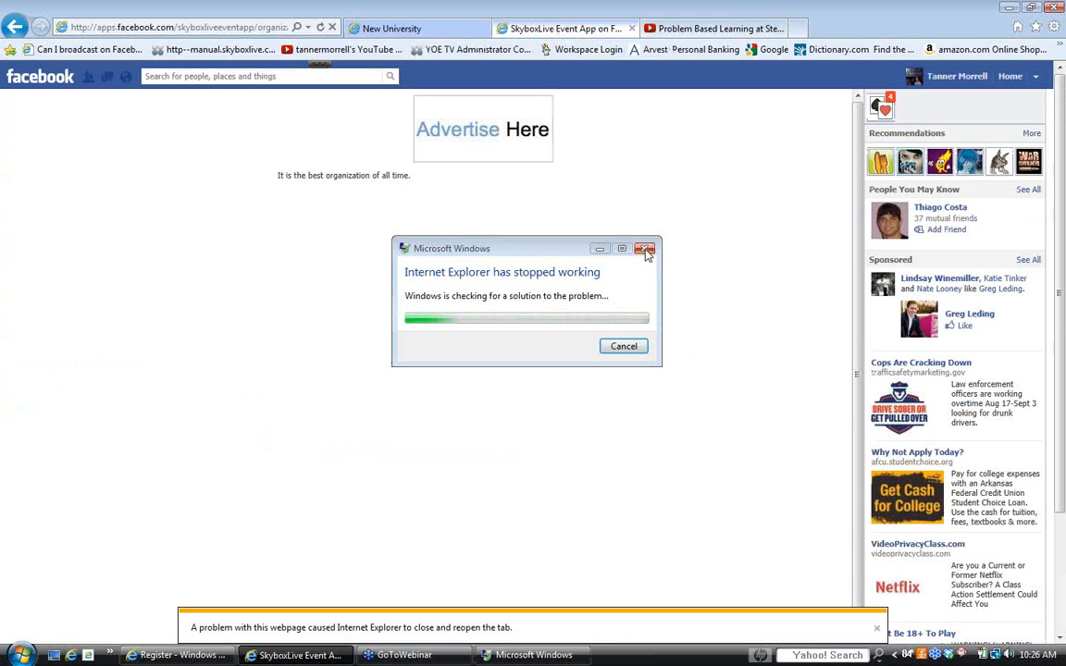
click(878, 632)
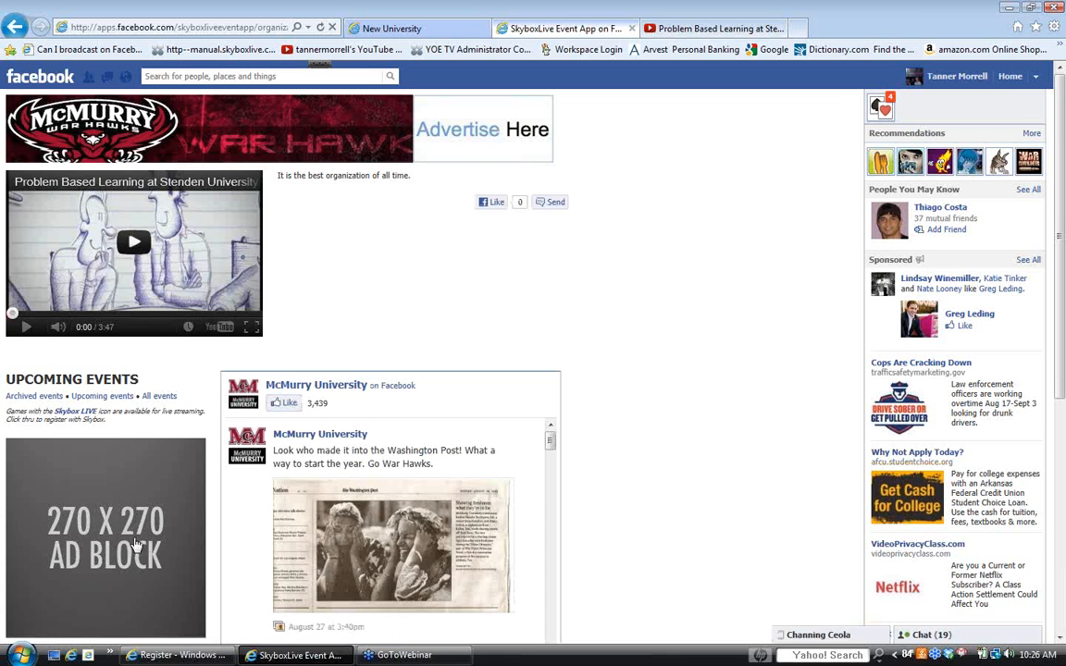
click(124, 488)
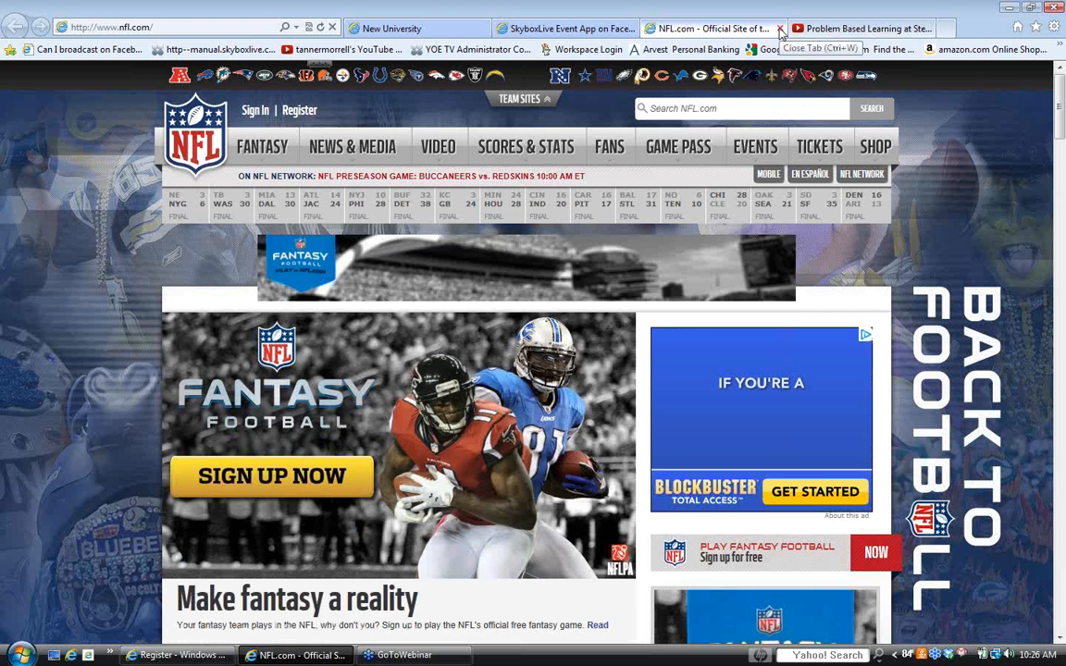
click(780, 29)
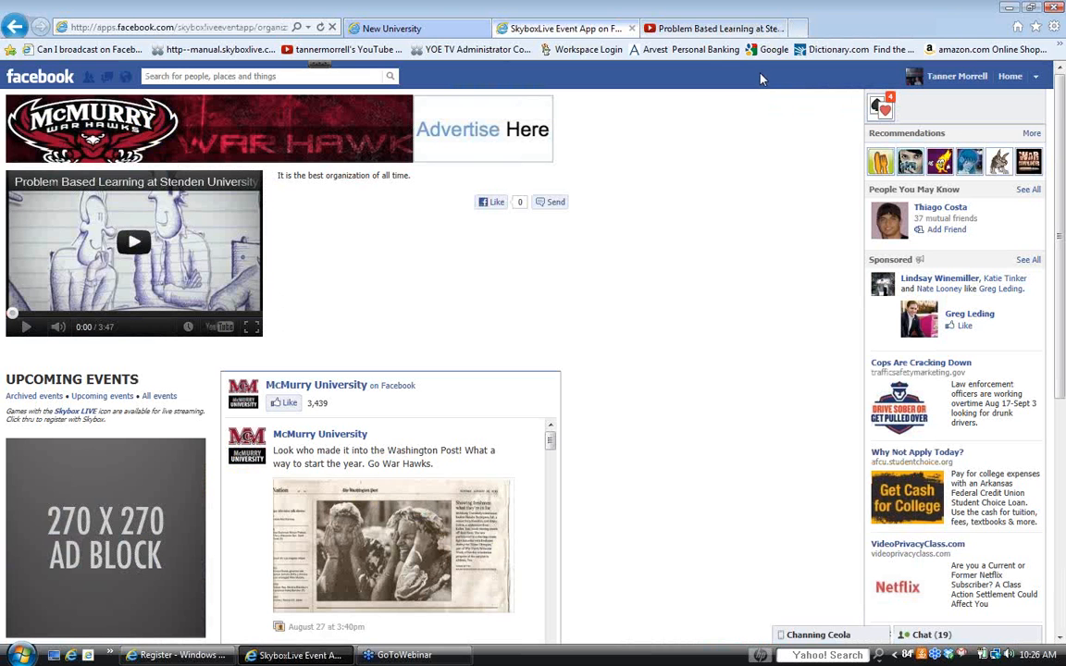
- Close the YouTube video and preview pages, return to New University's organization settings and dismiss the crash messages
click(780, 28)
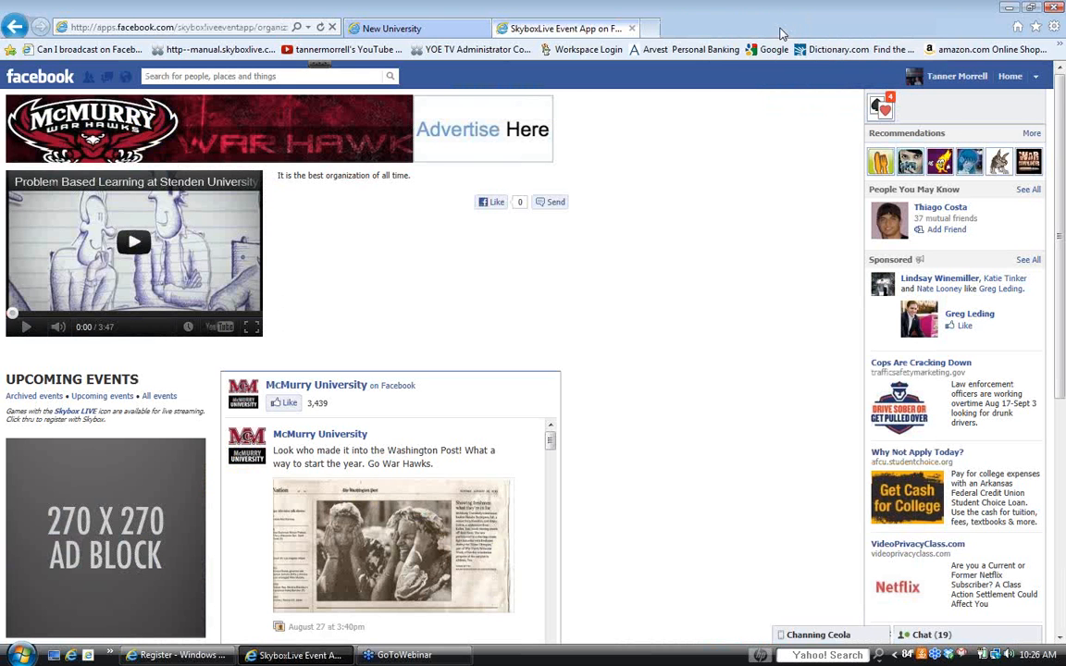
click(396, 29)
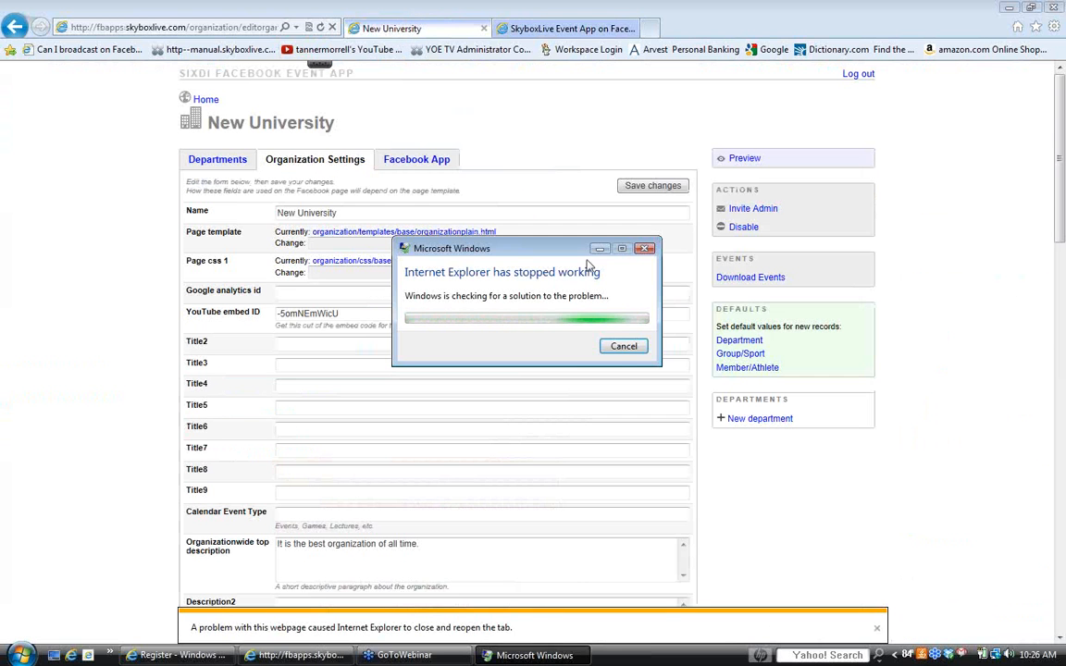
click(645, 248)
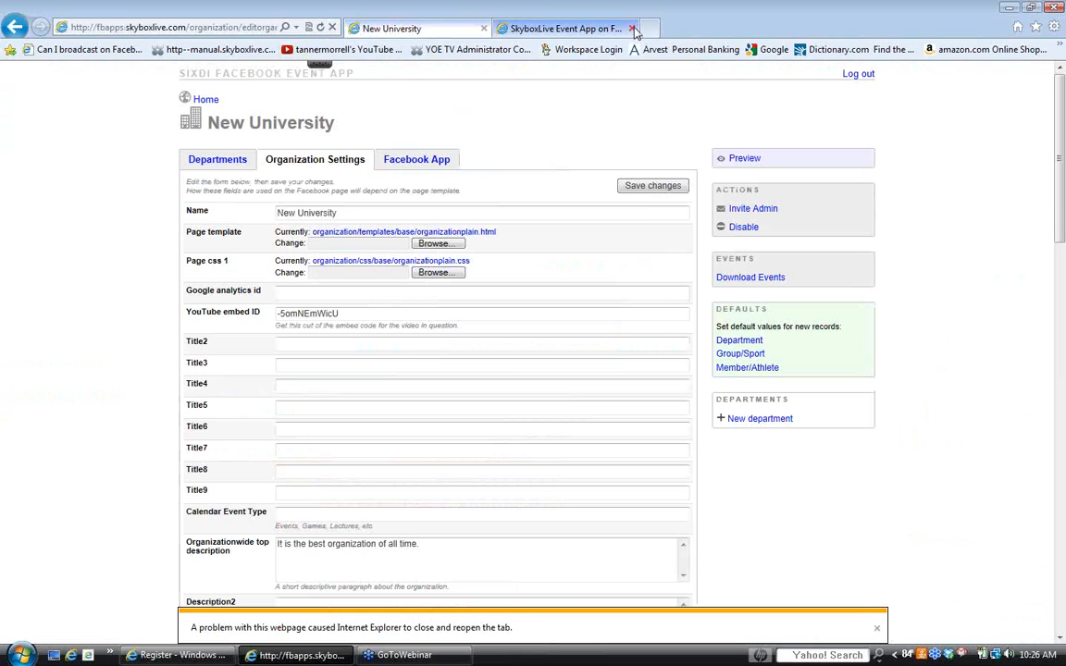
click(633, 29)
click(876, 630)
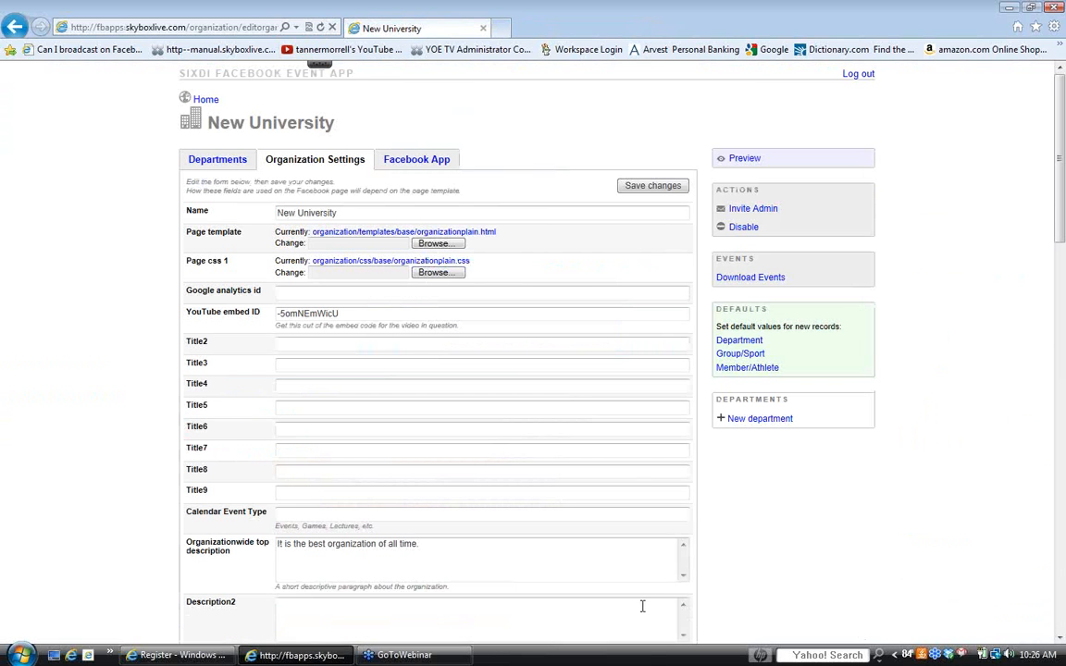
- Create a new department under New University and enter Mens Football as its name
click(212, 162)
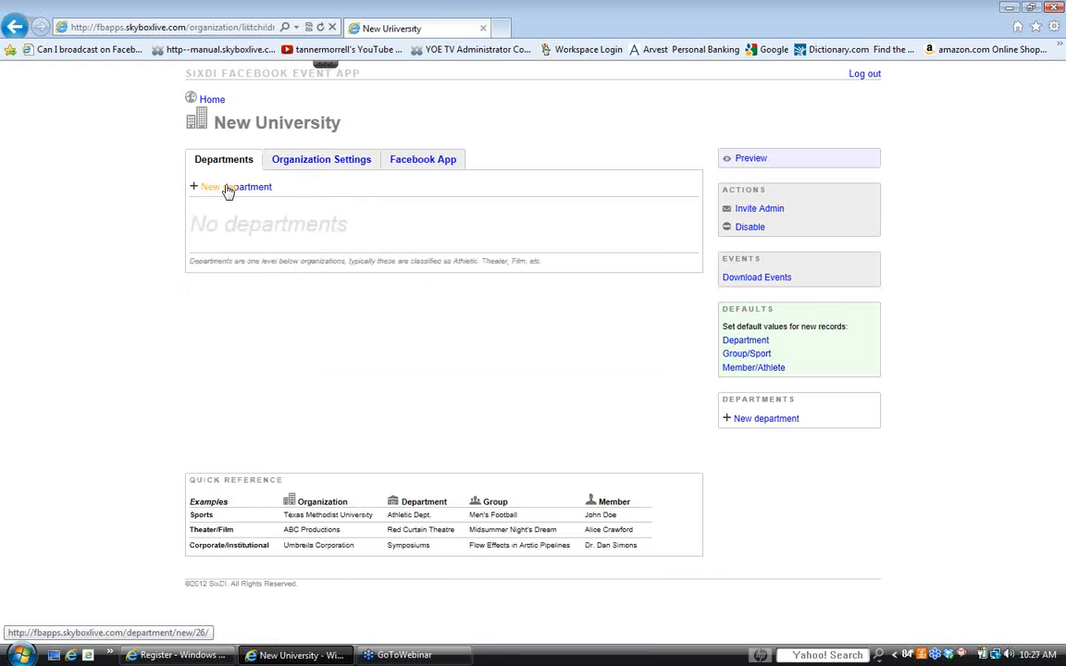
click(228, 189)
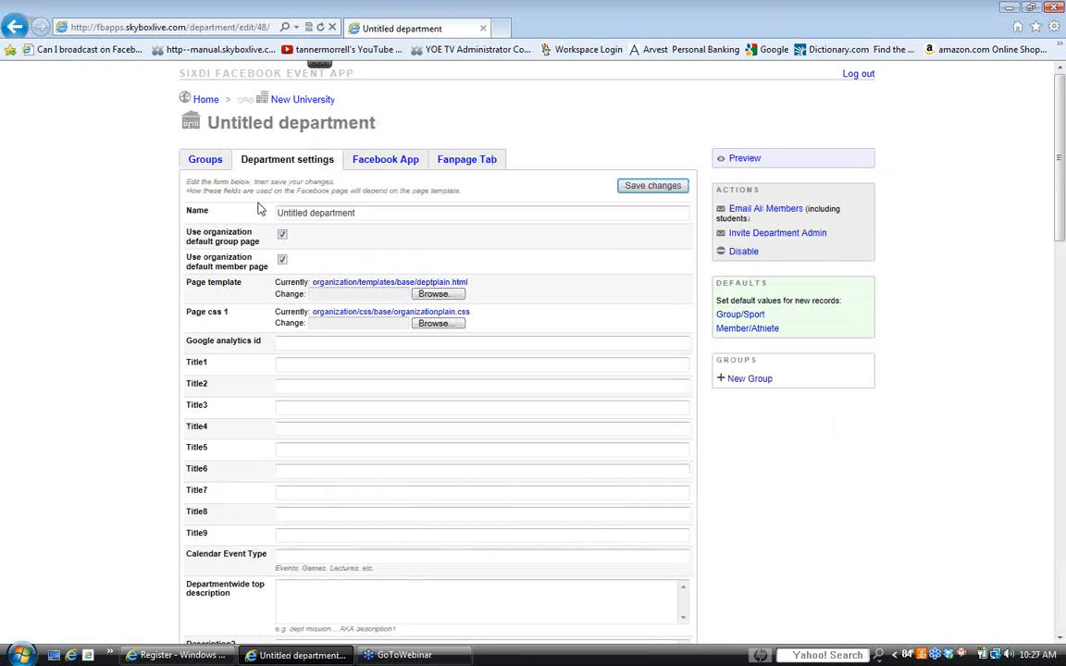
triple_click(374, 214)
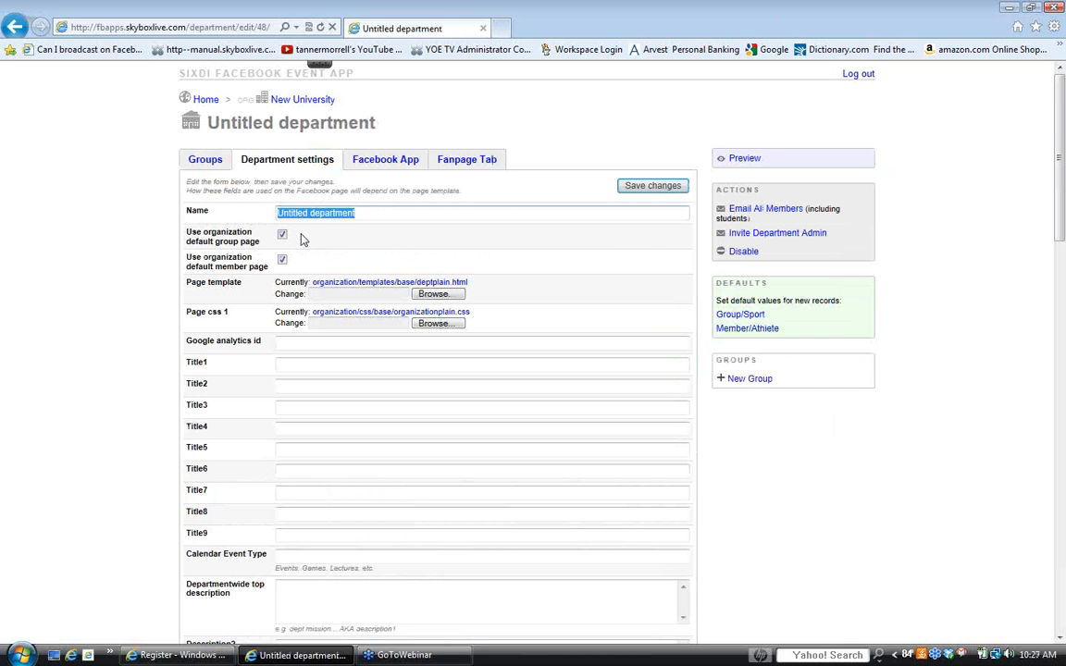
text(Football)
key(BackSpace)
key(BackSpace)
key(BackSpace)
key(BackSpace)
key(BackSpace)
key(BackSpace)
key(BackSpace)
key(BackSpace)
text(Womens)
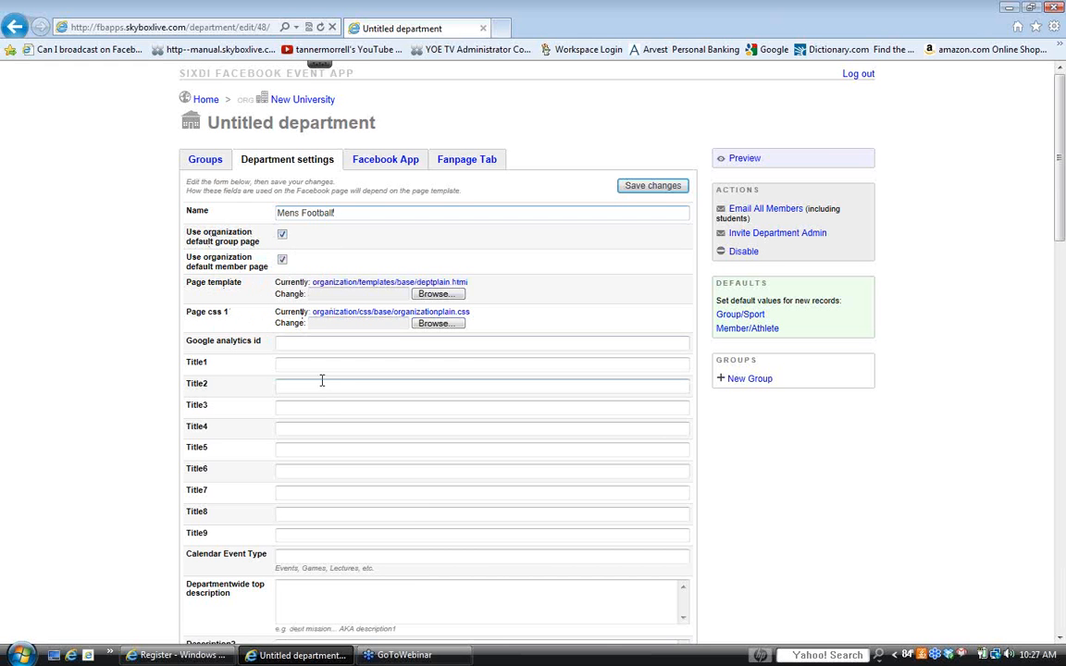
scroll(322, 380, down, 2)
scroll(323, 380, down, 5)
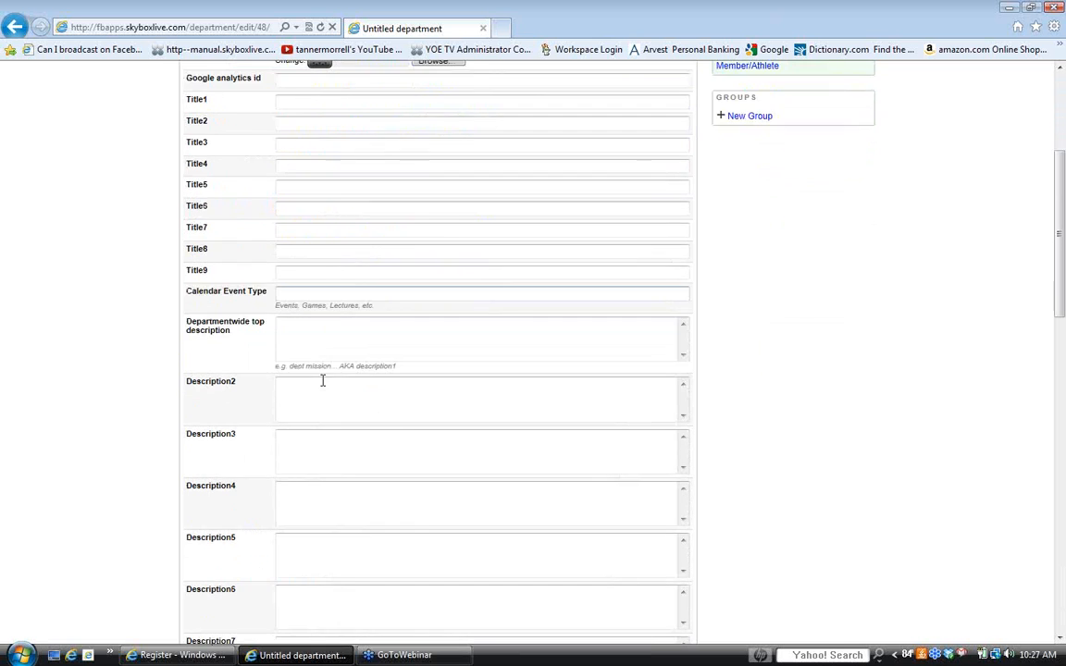
scroll(322, 380, down, 17)
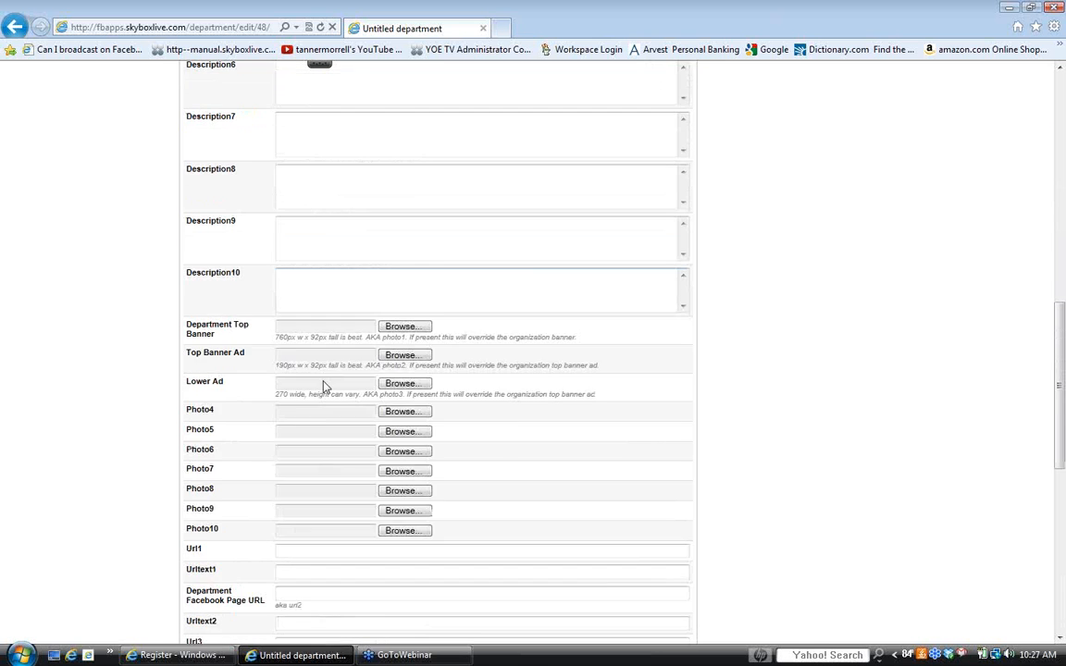
scroll(323, 381, up, 7)
scroll(323, 380, up, 15)
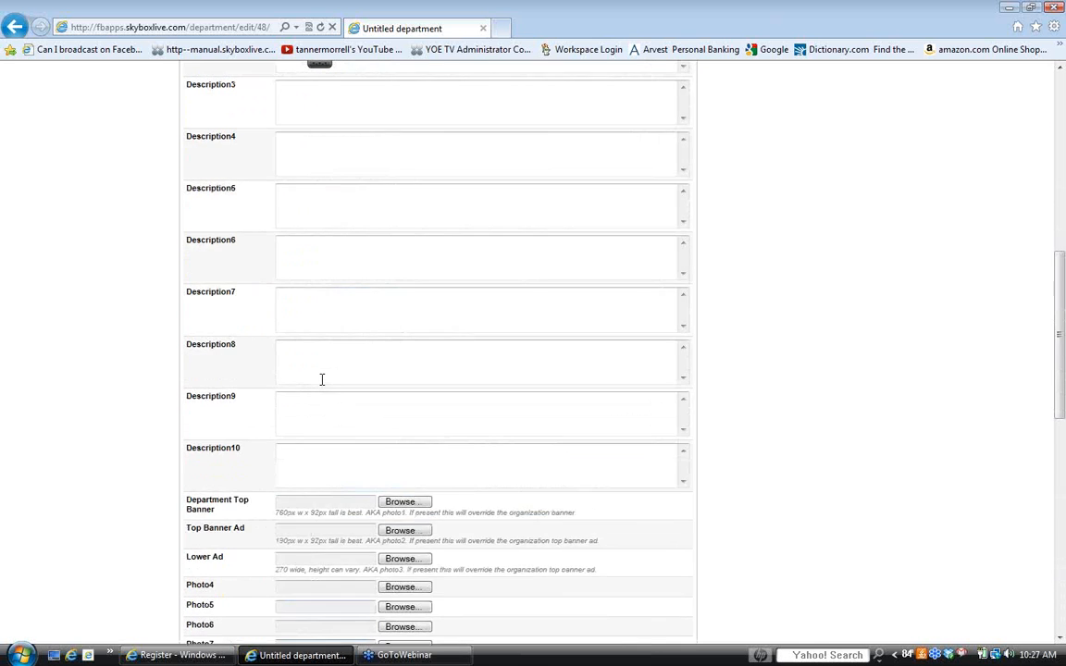
click(319, 421)
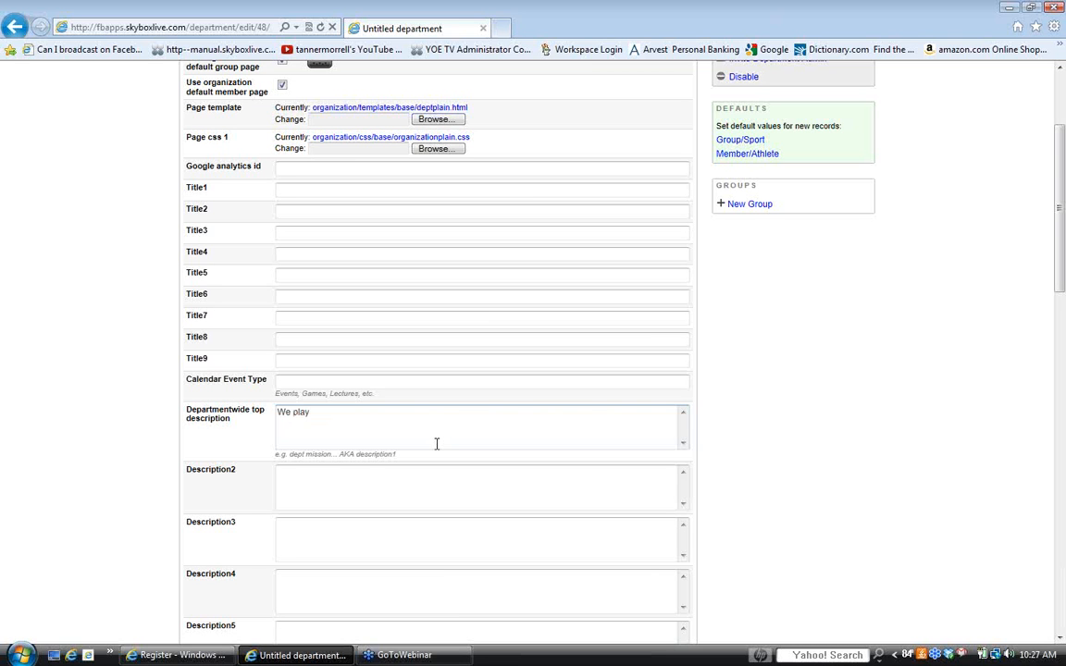
key(BackSpace)
key(BackSpace)
key(BackSpace)
key(BackSpace)
key(BackSpace)
- Rename the department as Athletics and enter "We play the best sports" as its departmentwide top description
scroll(350, 312, up, 3)
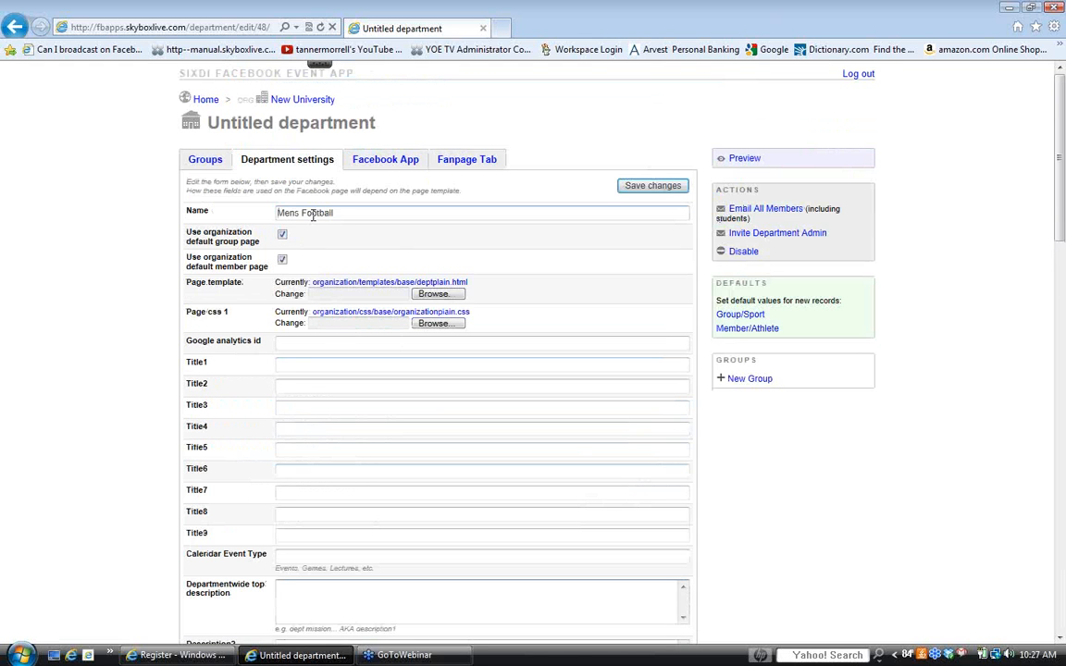
drag(339, 213, 275, 213)
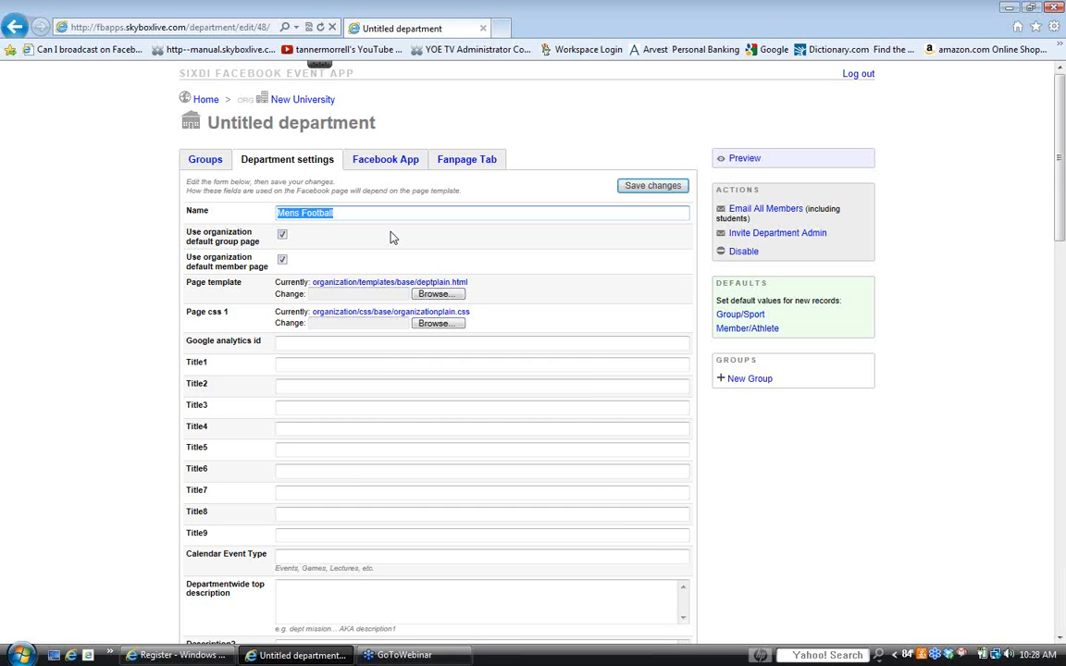
text(M)
scroll(462, 491, down, 5)
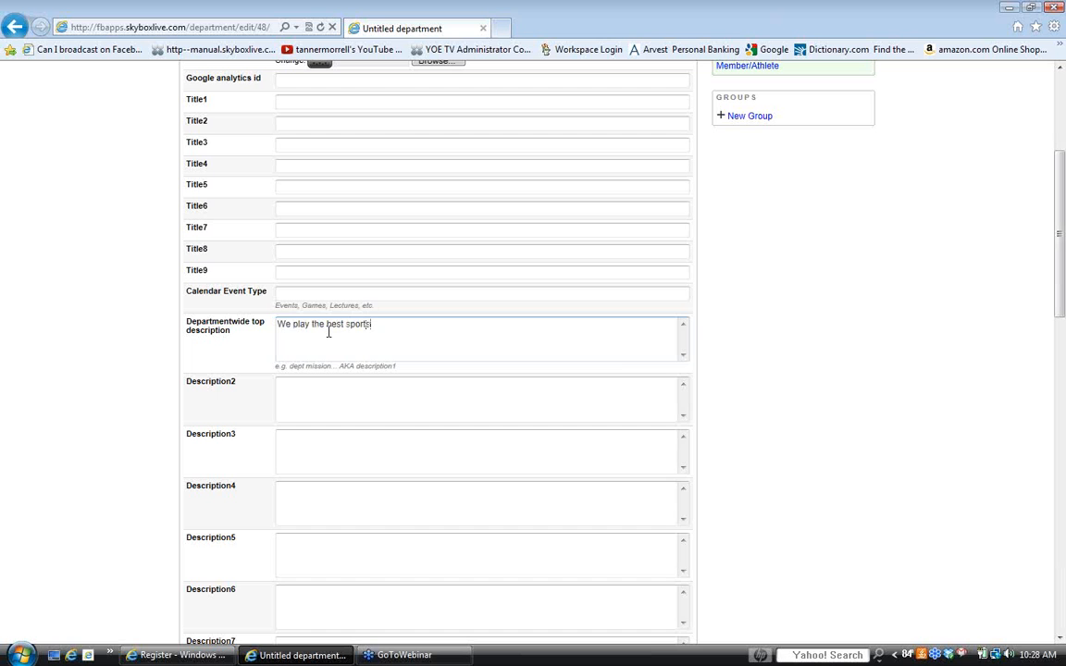
- Choose 766x92.jpg from the ATA PROJECT folder in Pictures as the Department Top Banner
scroll(405, 468, down, 3)
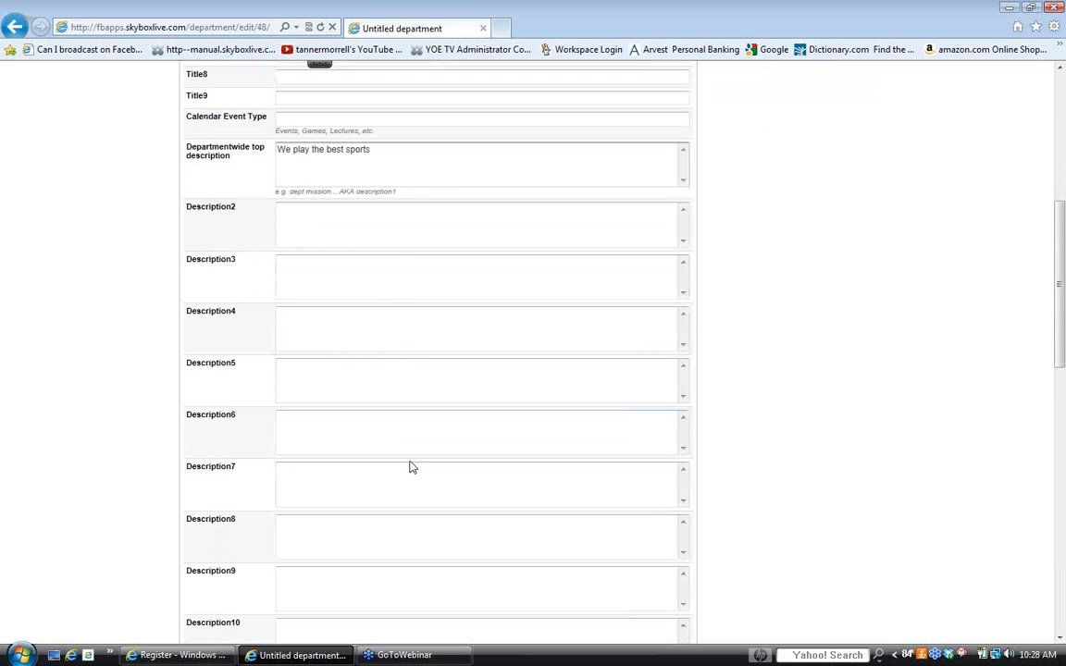
scroll(411, 468, down, 6)
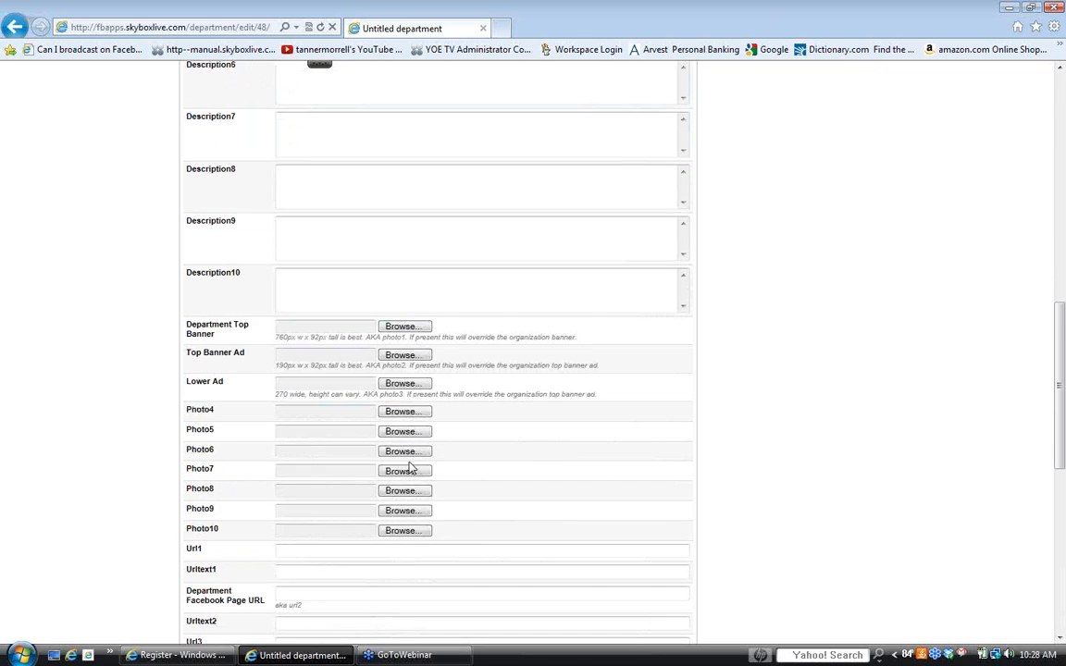
scroll(410, 463, down, 2)
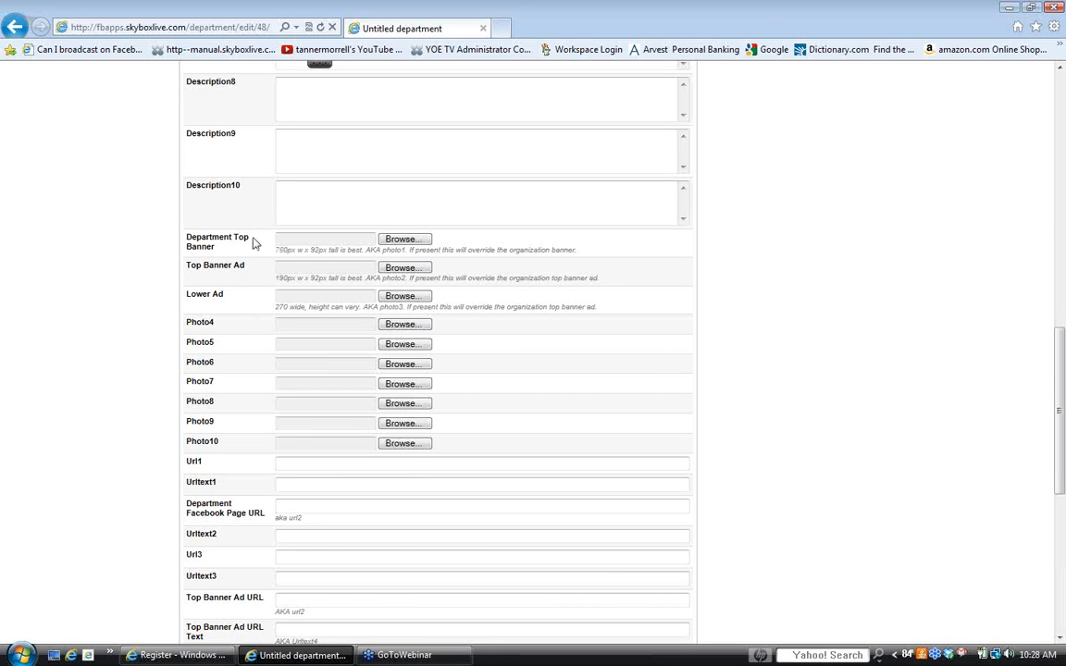
click(414, 242)
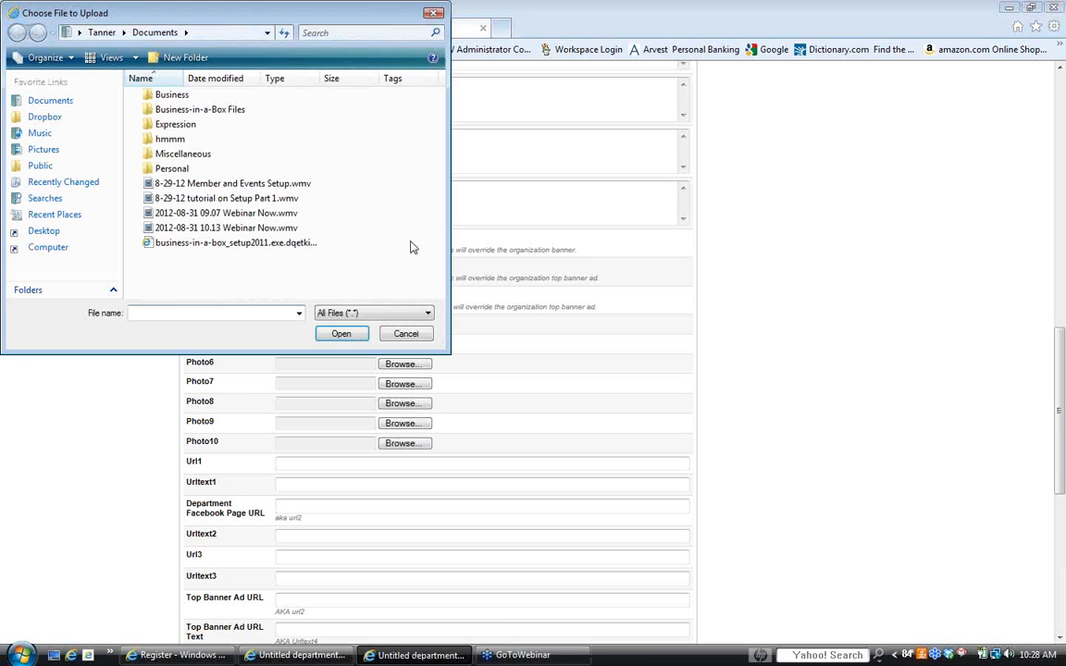
click(50, 102)
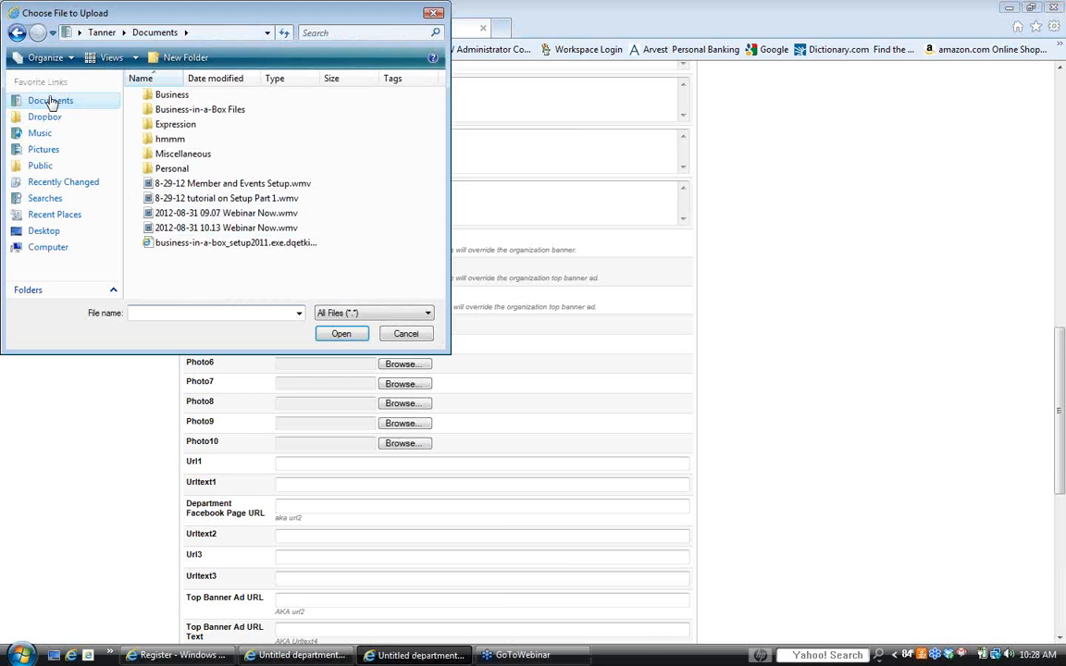
double_click(178, 96)
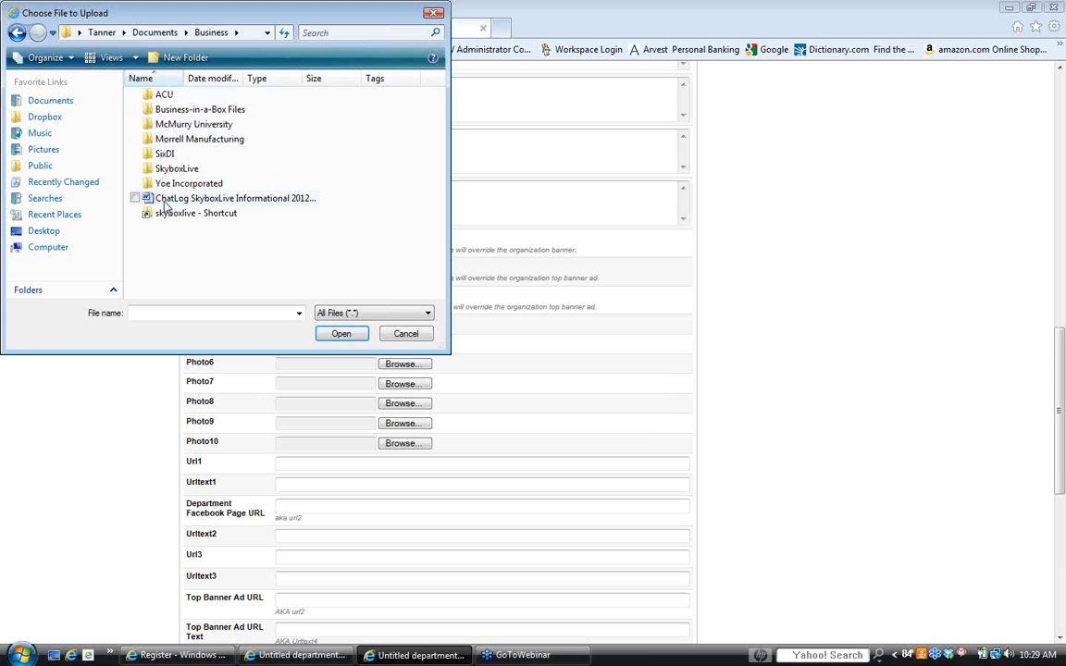
click(39, 149)
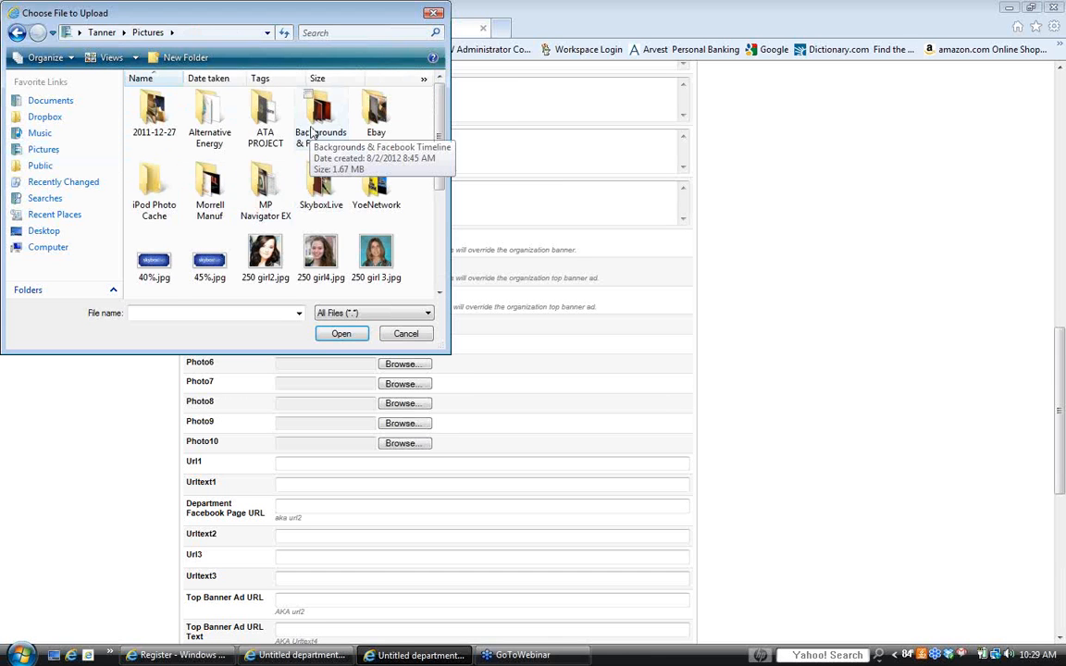
scroll(280, 215, down, 3)
scroll(279, 215, up, 3)
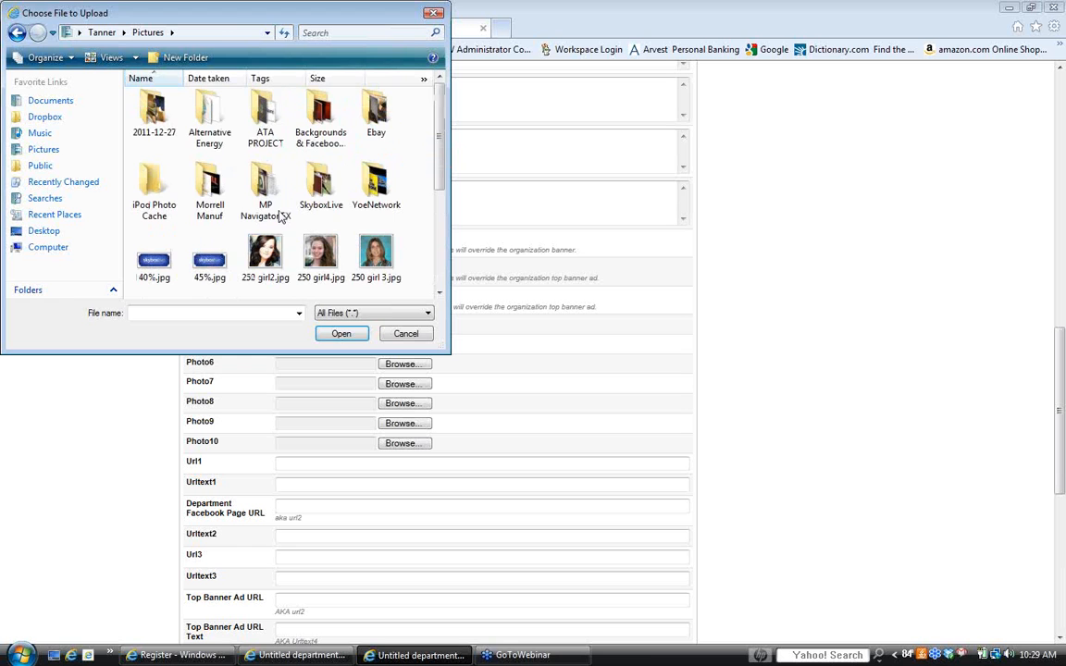
double_click(266, 111)
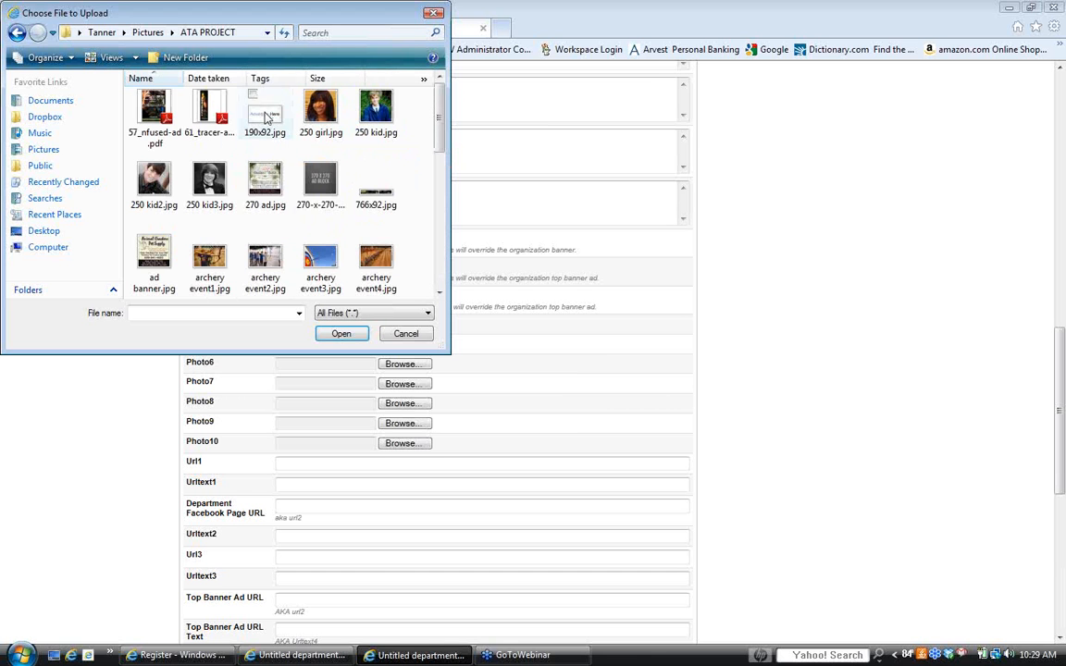
double_click(375, 194)
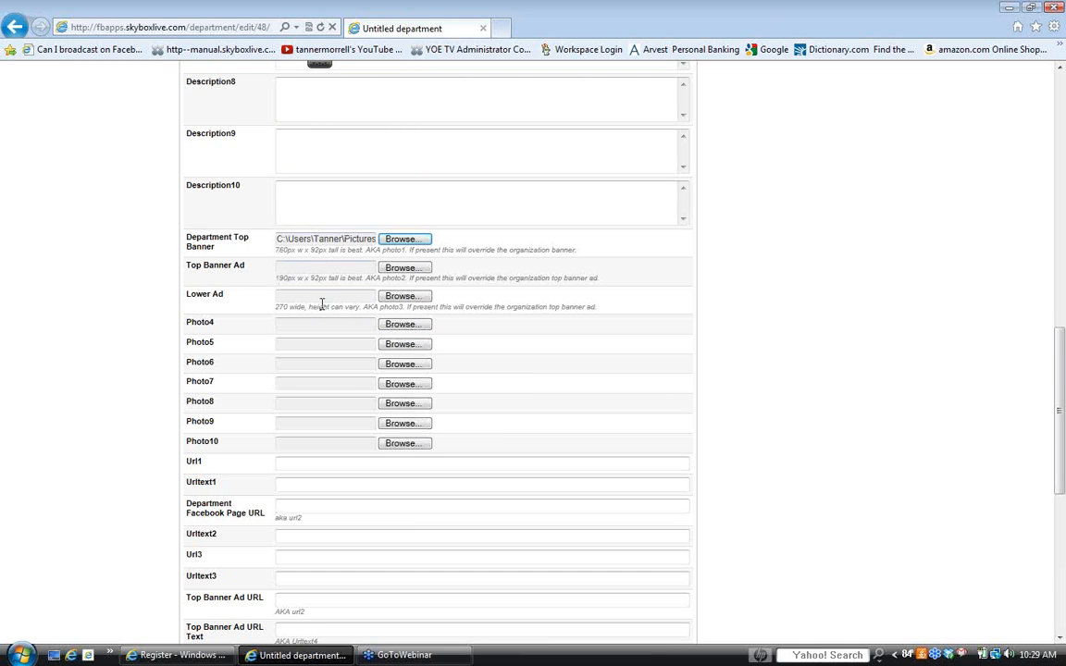
- Review the remaining department fields and save the changes to the Athletics department
scroll(476, 322, down, 6)
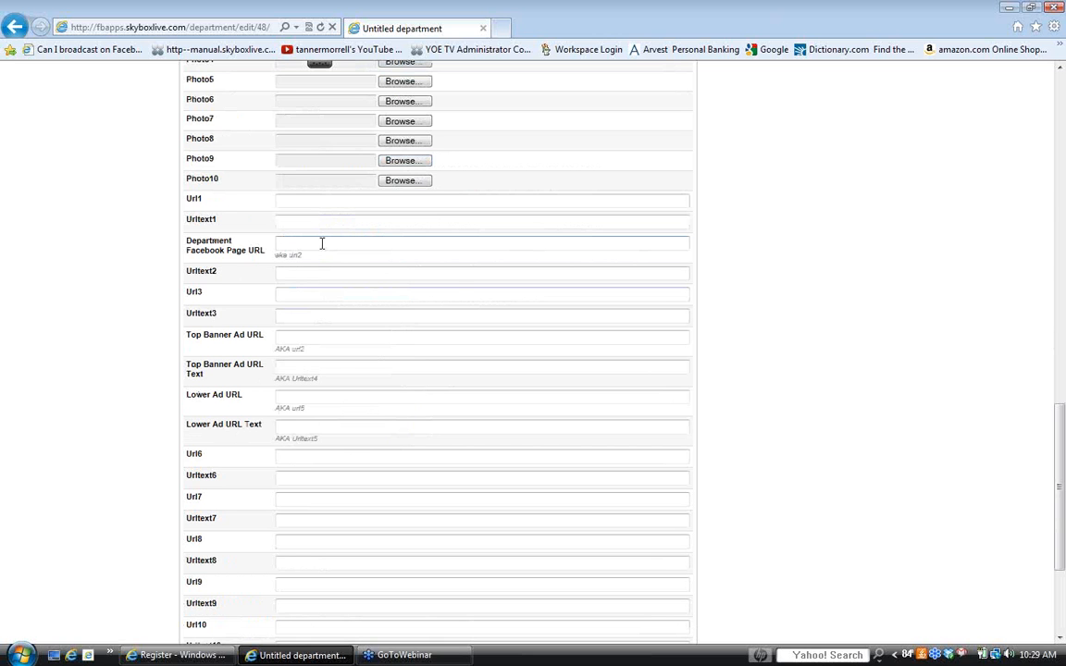
scroll(442, 288, up, 6)
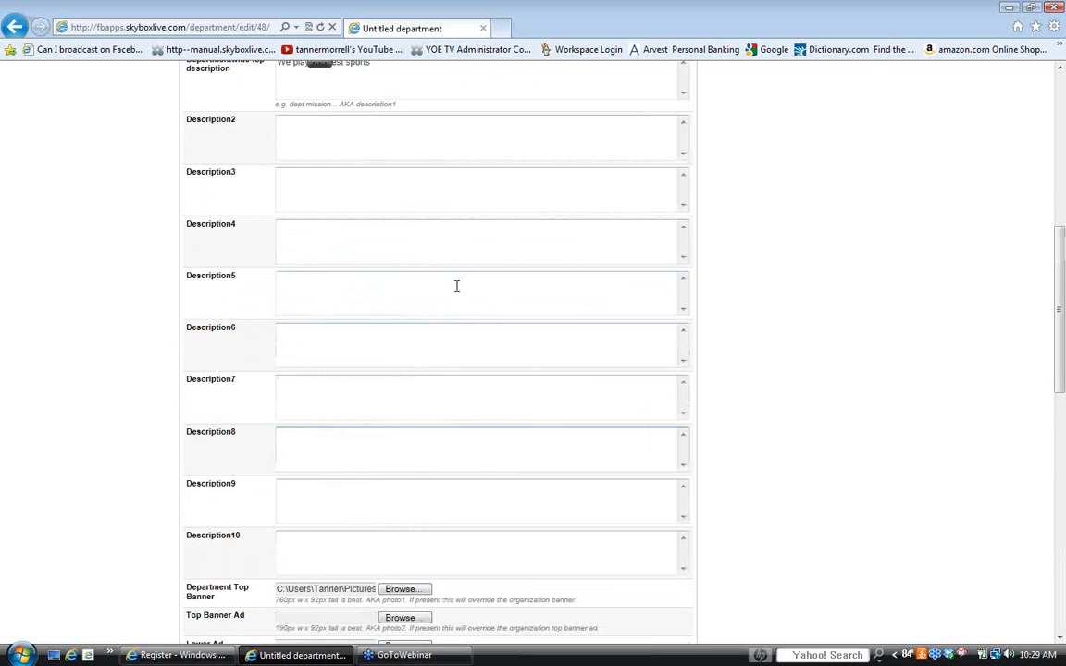
scroll(456, 286, up, 10)
click(652, 186)
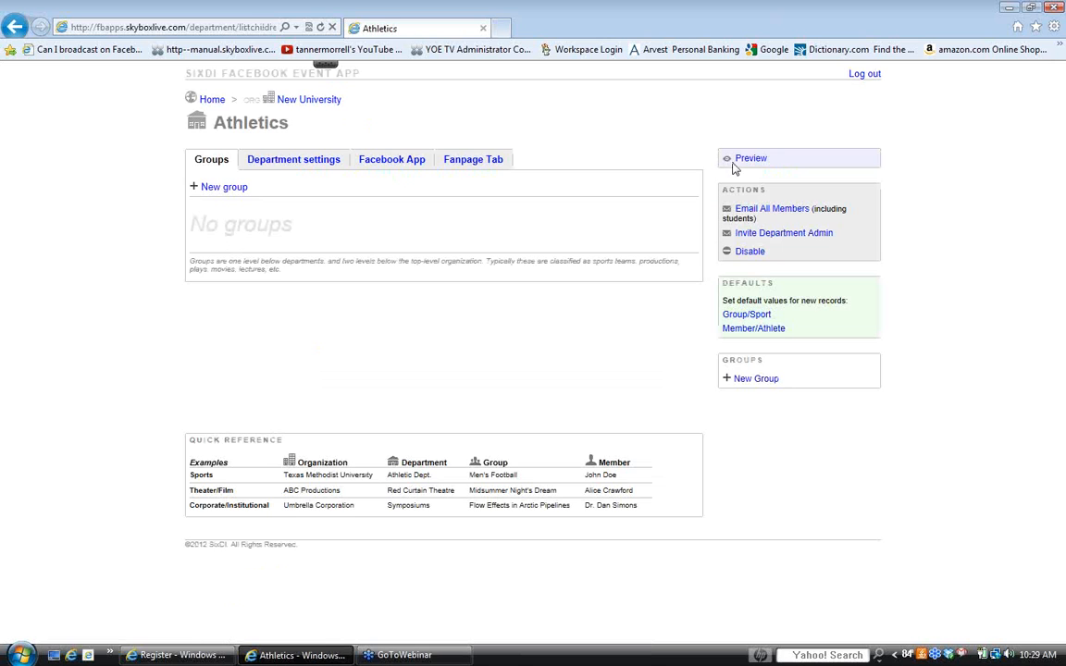
- Preview the Athletics department page, dismiss the crash messages and examine its banner, description, ads and Facebook feed
click(740, 163)
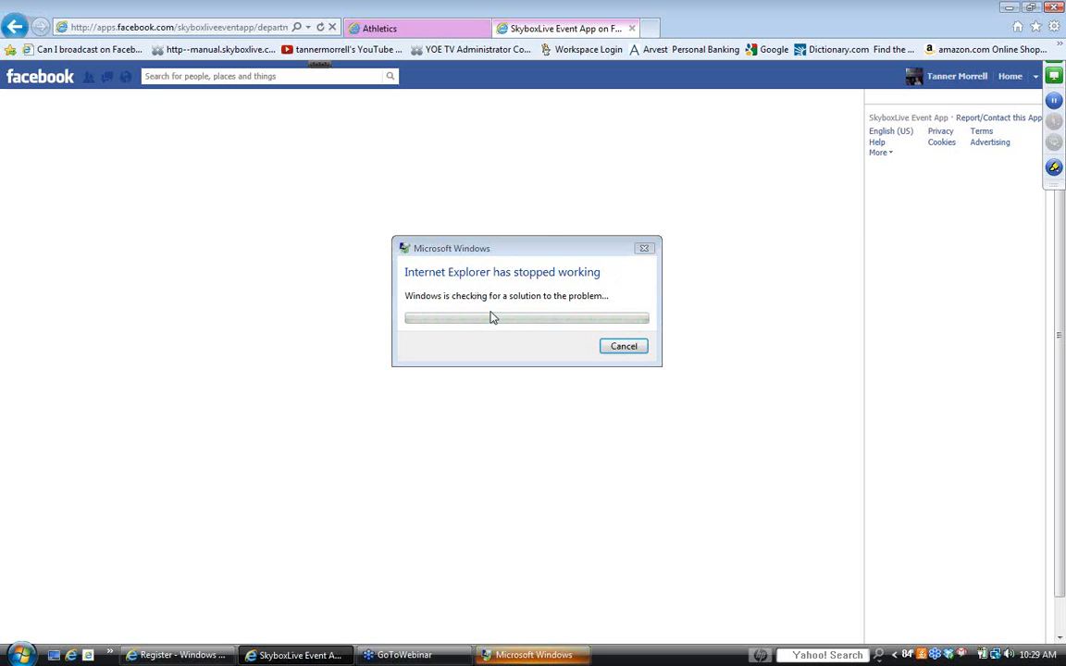
click(645, 251)
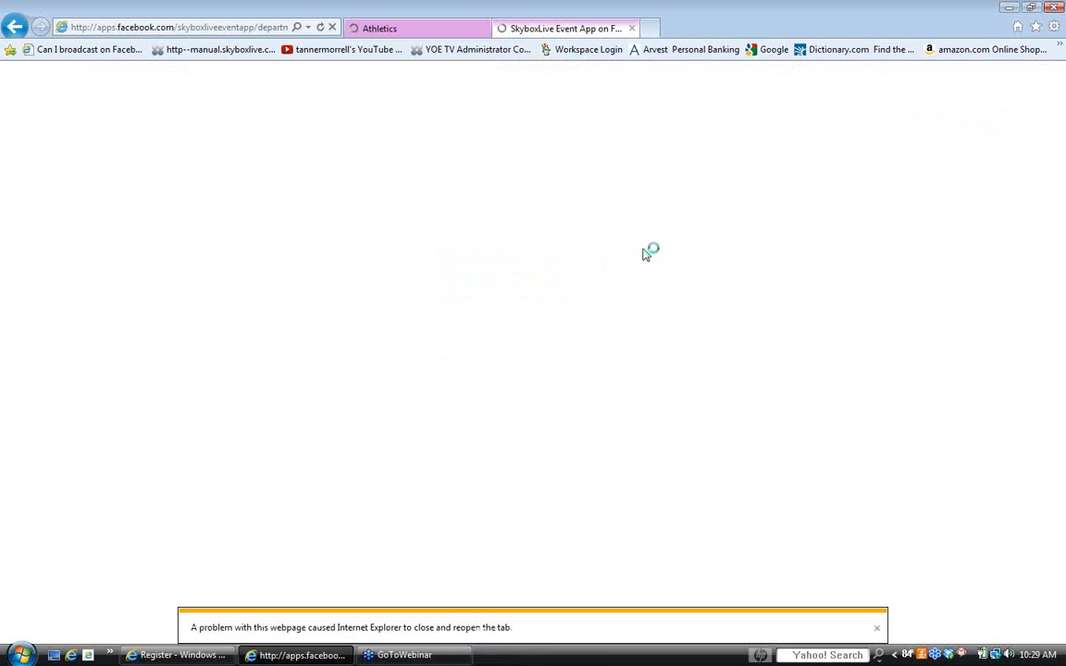
click(876, 628)
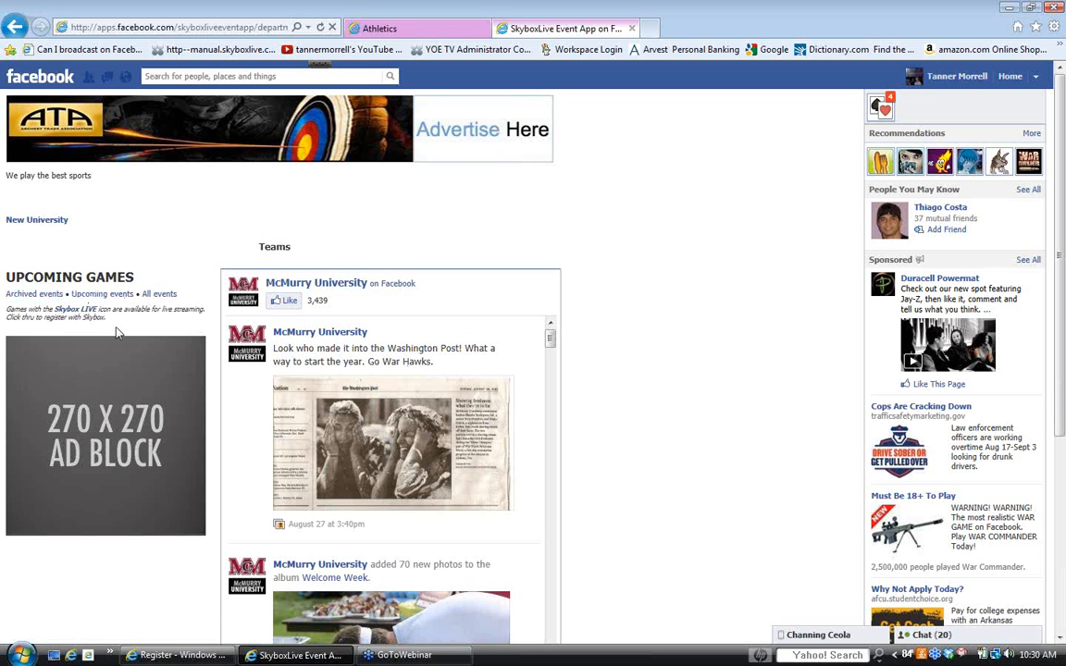
scroll(139, 393, down, 3)
scroll(141, 395, up, 3)
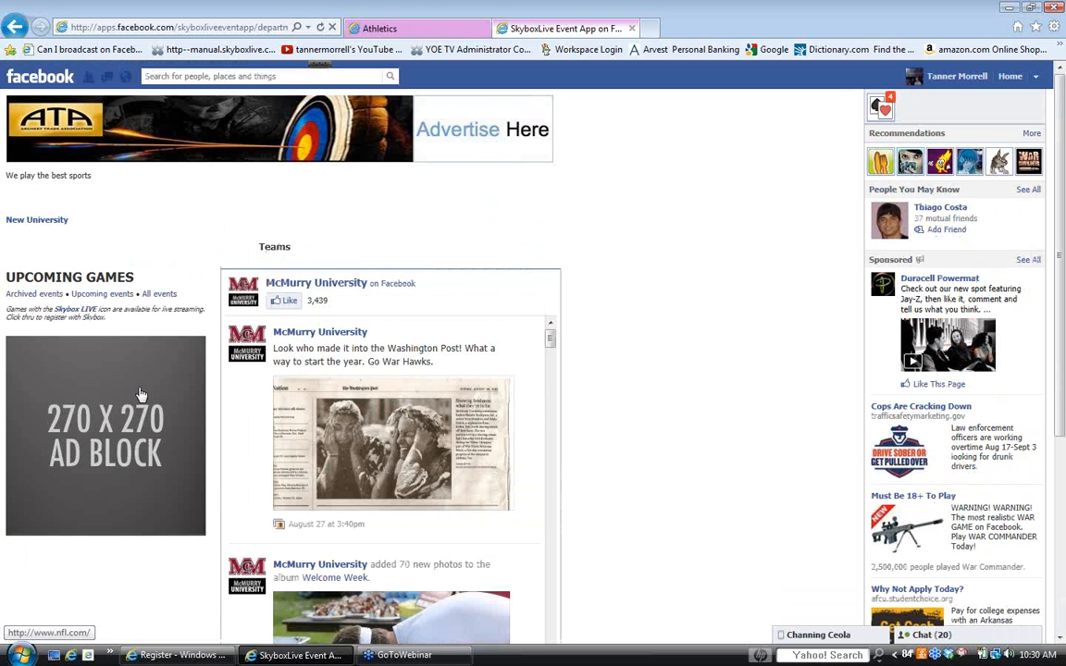
- Return to the Athletics department's settings through New University and examine its banner, ad and URL fields
click(410, 29)
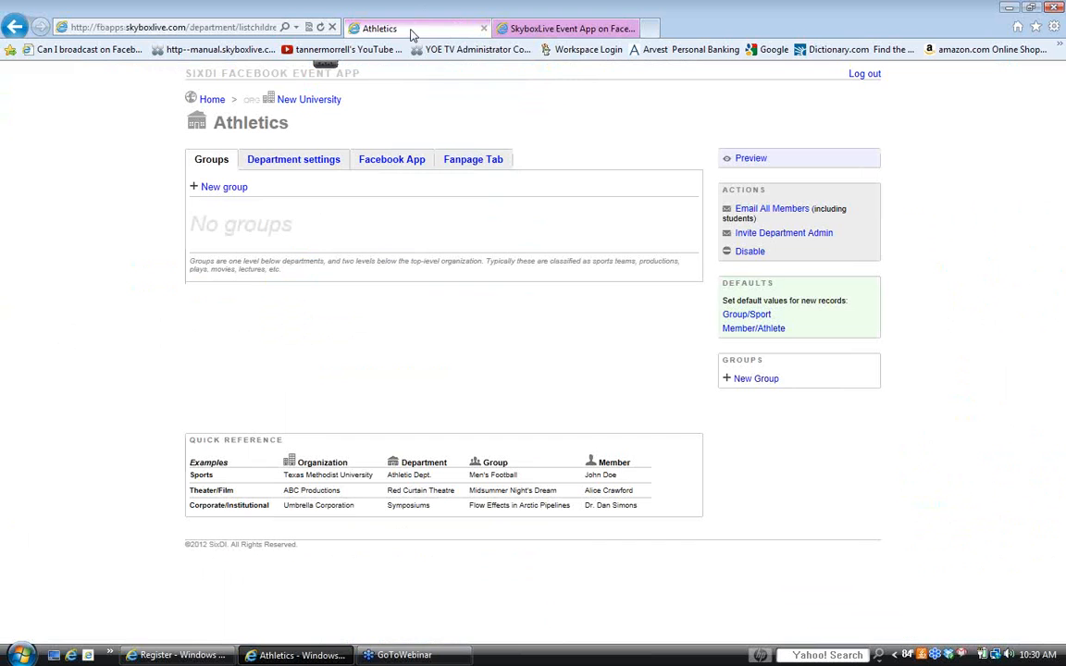
click(305, 102)
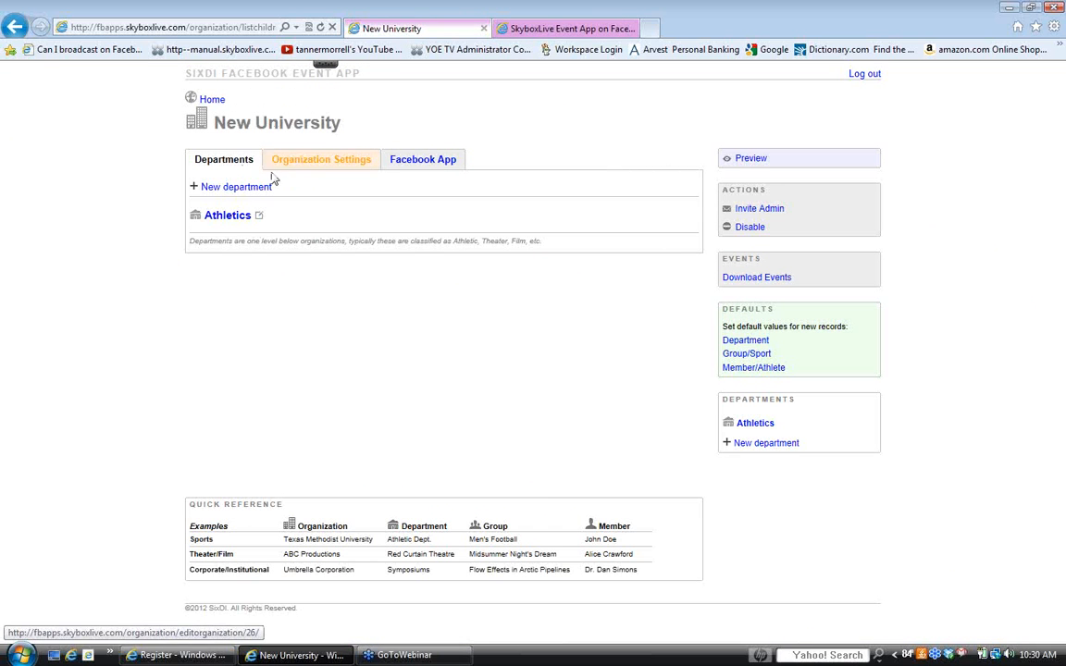
click(223, 218)
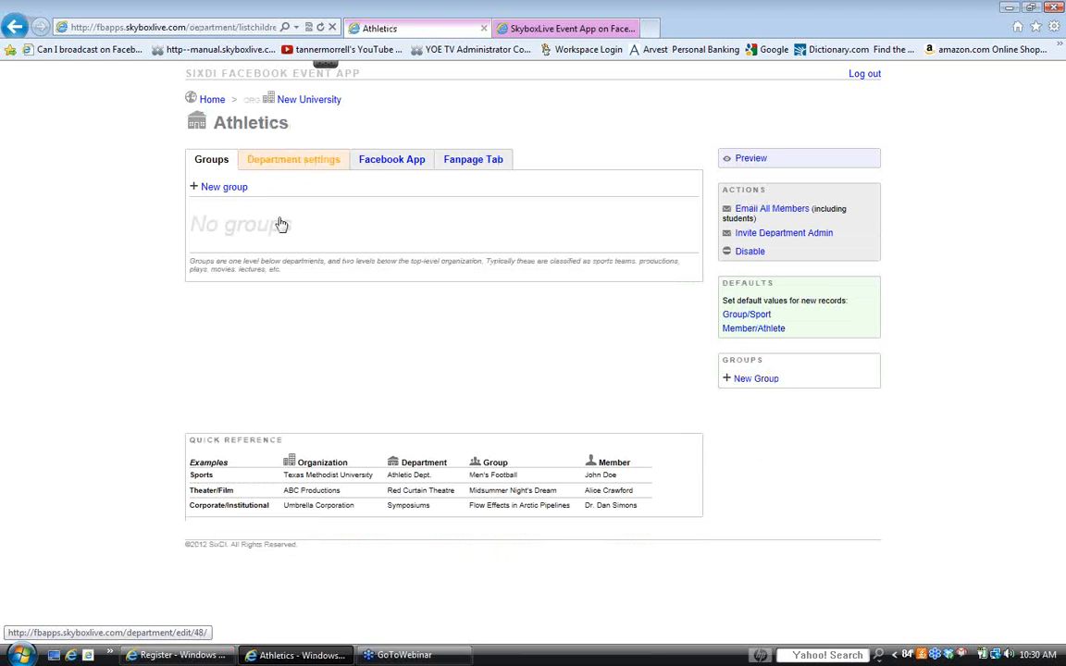
click(286, 163)
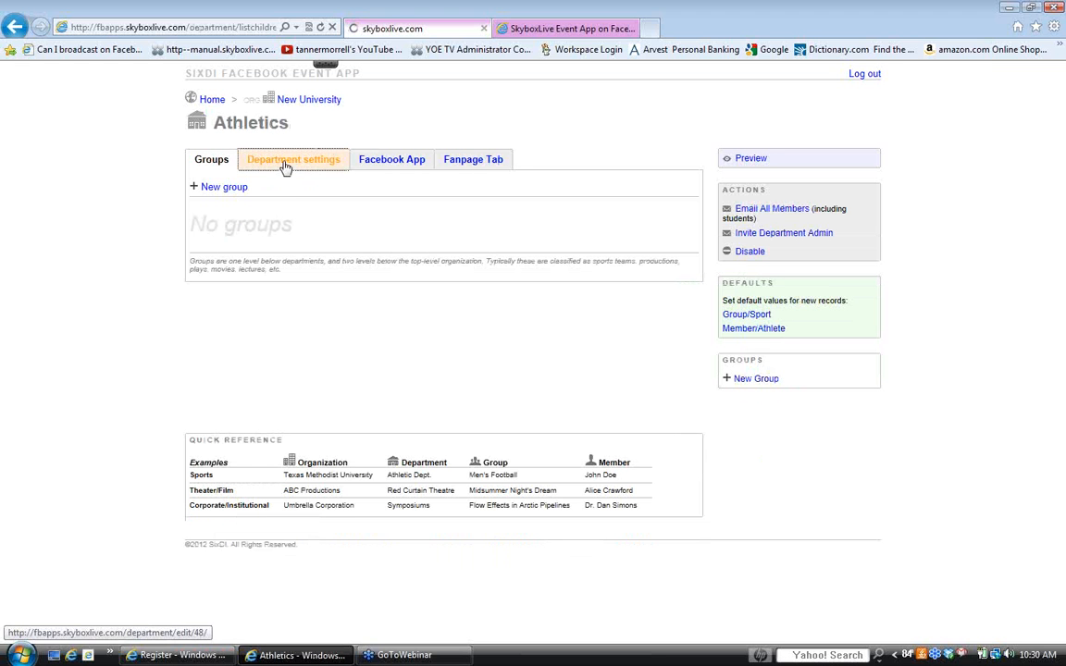
scroll(250, 359, down, 10)
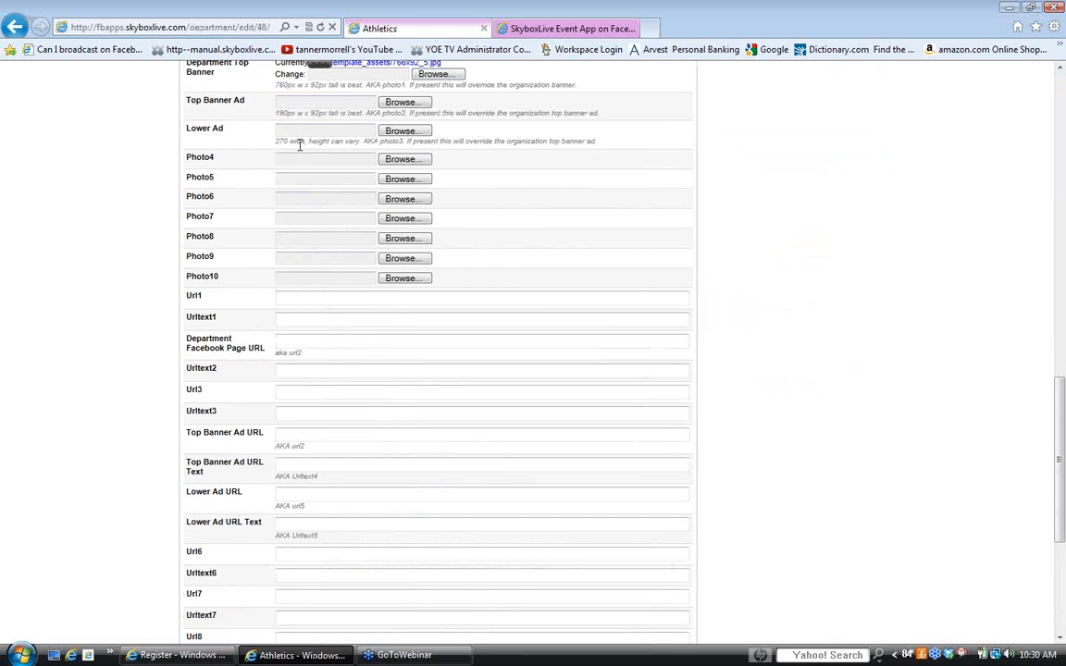
scroll(288, 119, up, 2)
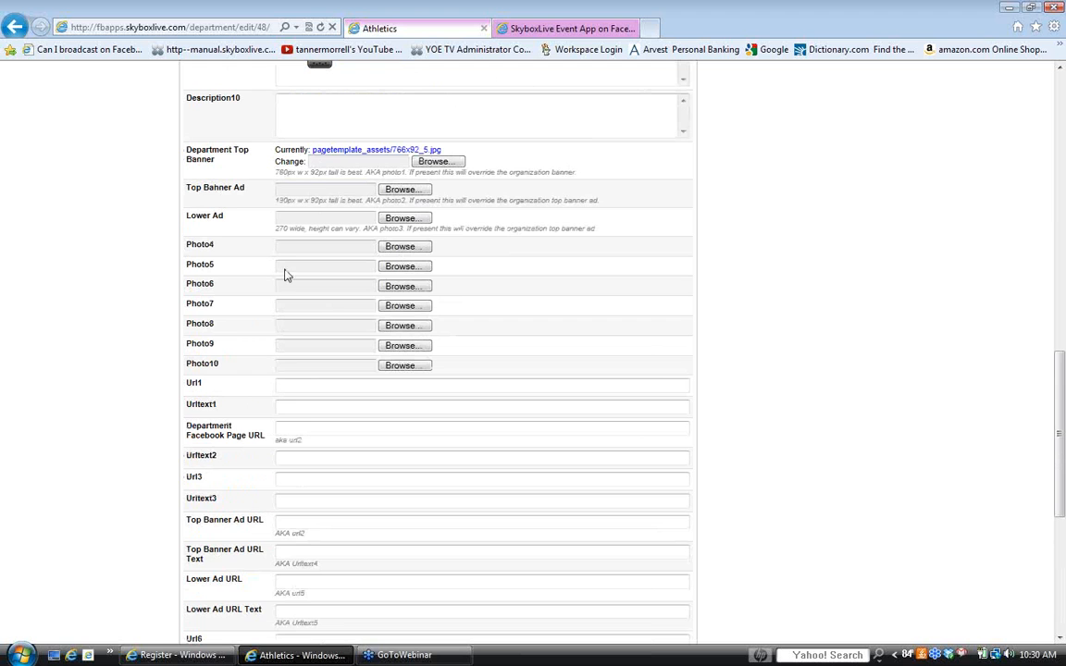
scroll(248, 359, down, 3)
scroll(248, 359, down, 1)
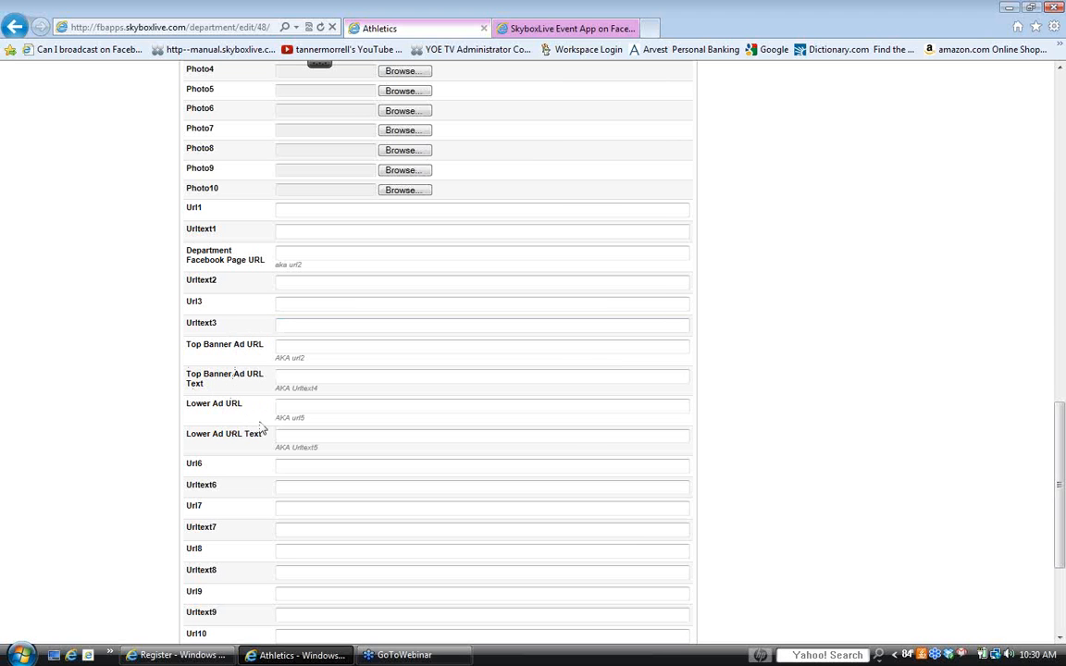
- Add a new group to the Athletics department and name it Mens Football
scroll(268, 397, down, 4)
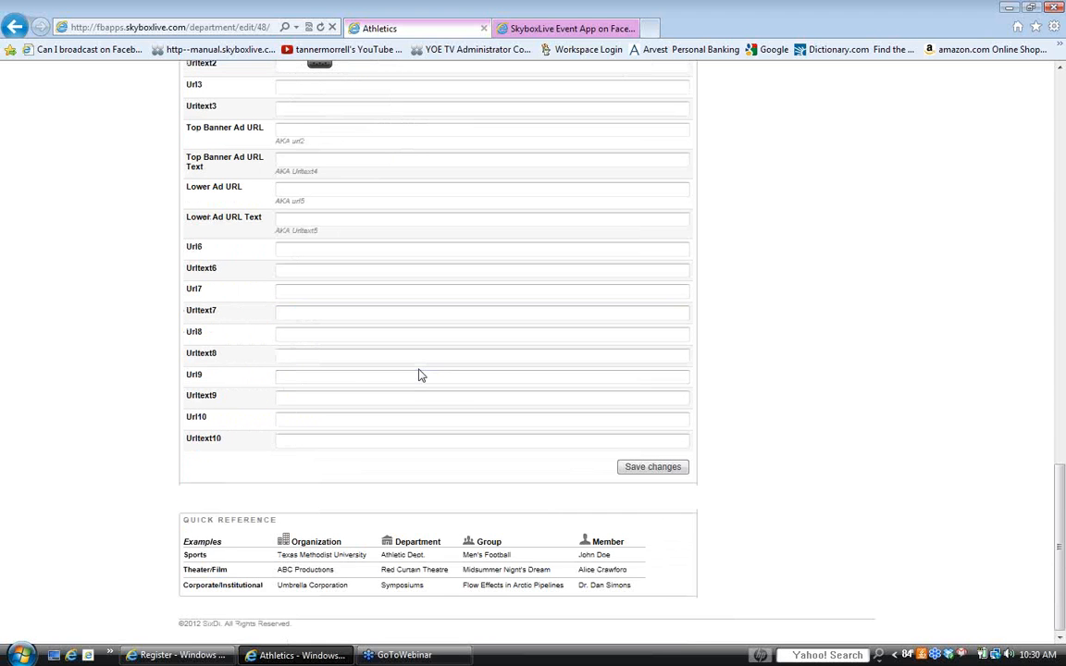
scroll(418, 375, up, 20)
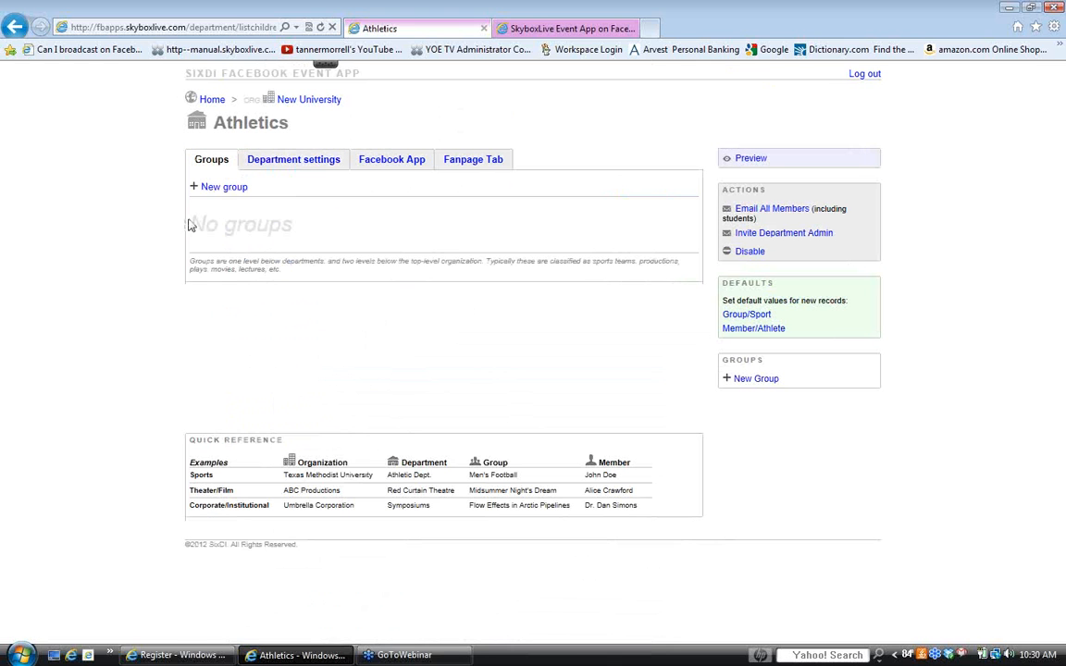
click(222, 187)
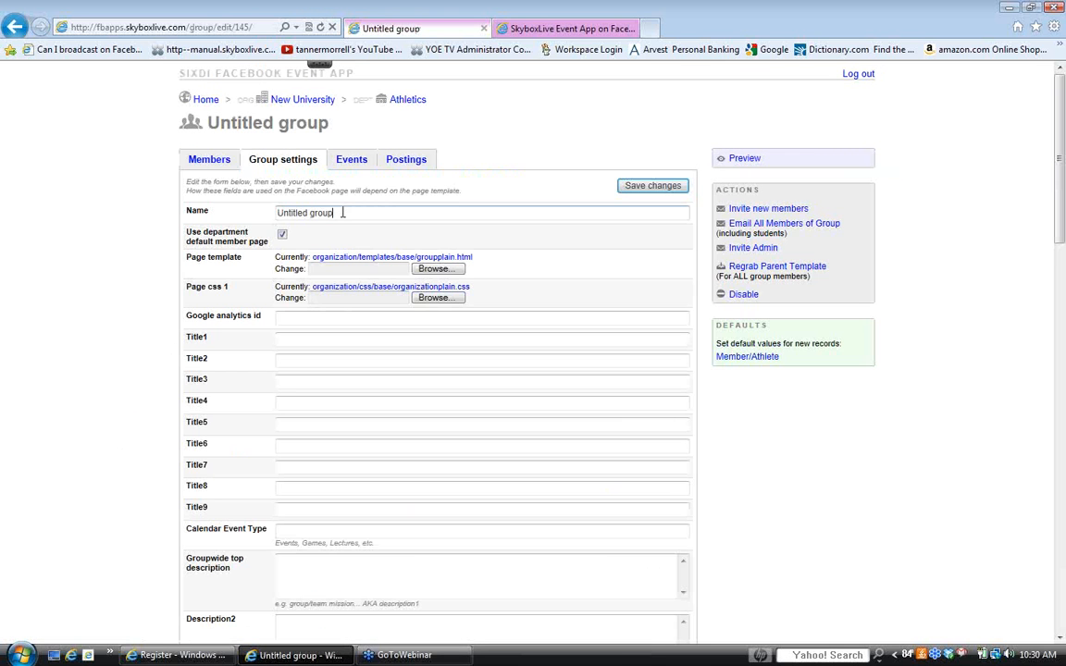
drag(335, 212, 222, 224)
text(Mes)
- Fill in the Groupwide top description with "Our football team is the best"
scroll(254, 344, down, 2)
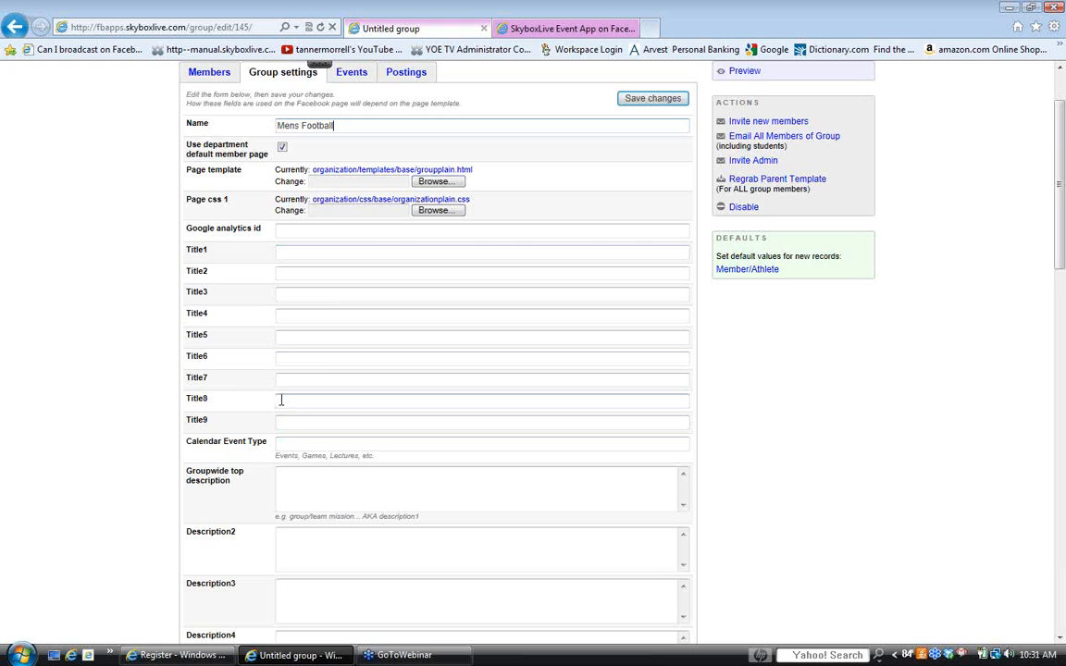
scroll(280, 398, down, 3)
click(322, 298)
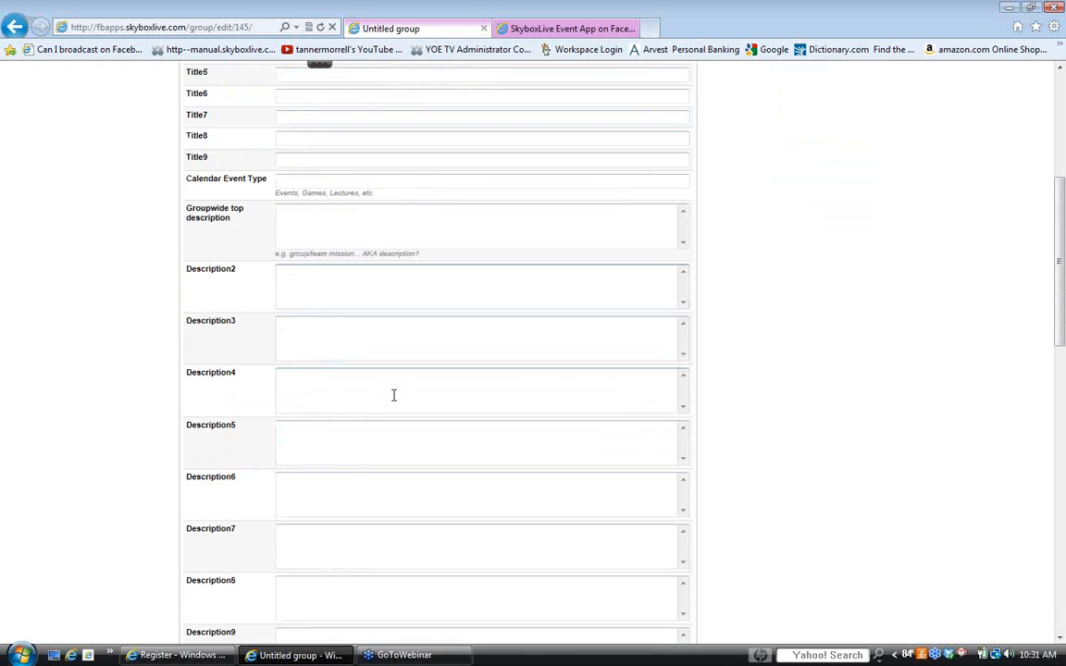
click(322, 233)
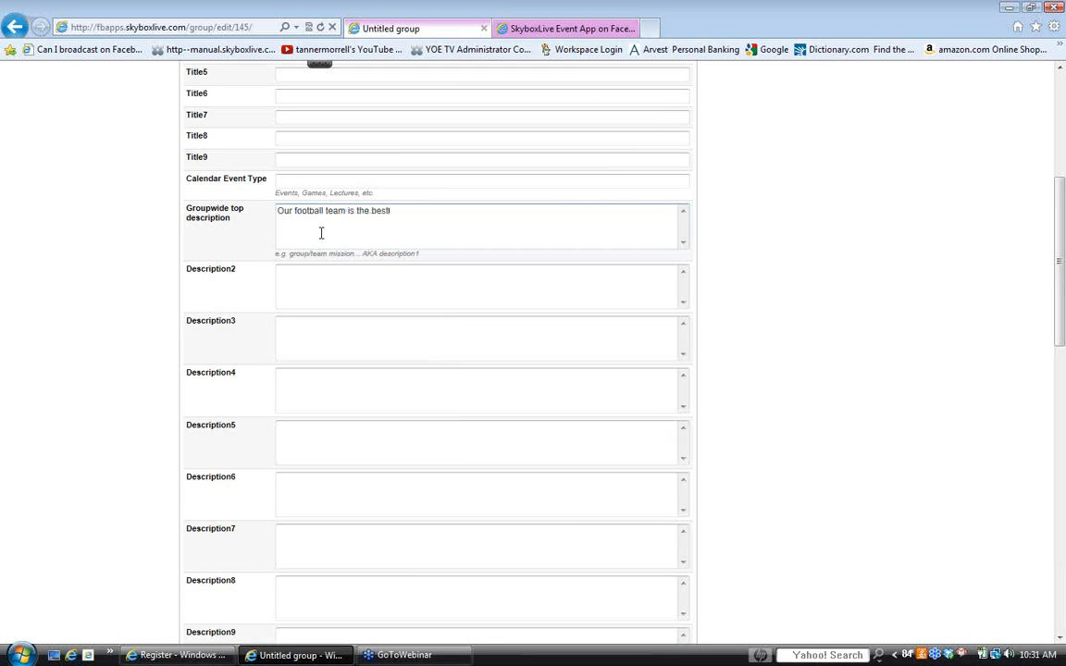
- Choose McMurry #5 best one yet.png from the McMurry University folder under Documents, Business as the Group Top Banner
scroll(370, 395, down, 5)
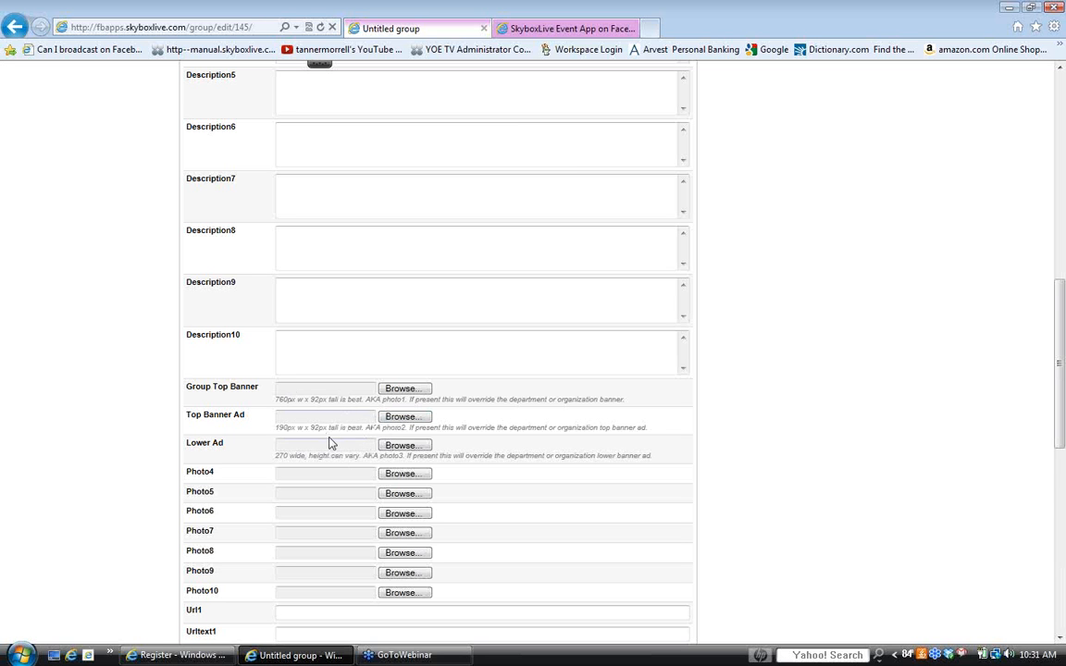
scroll(348, 435, down, 2)
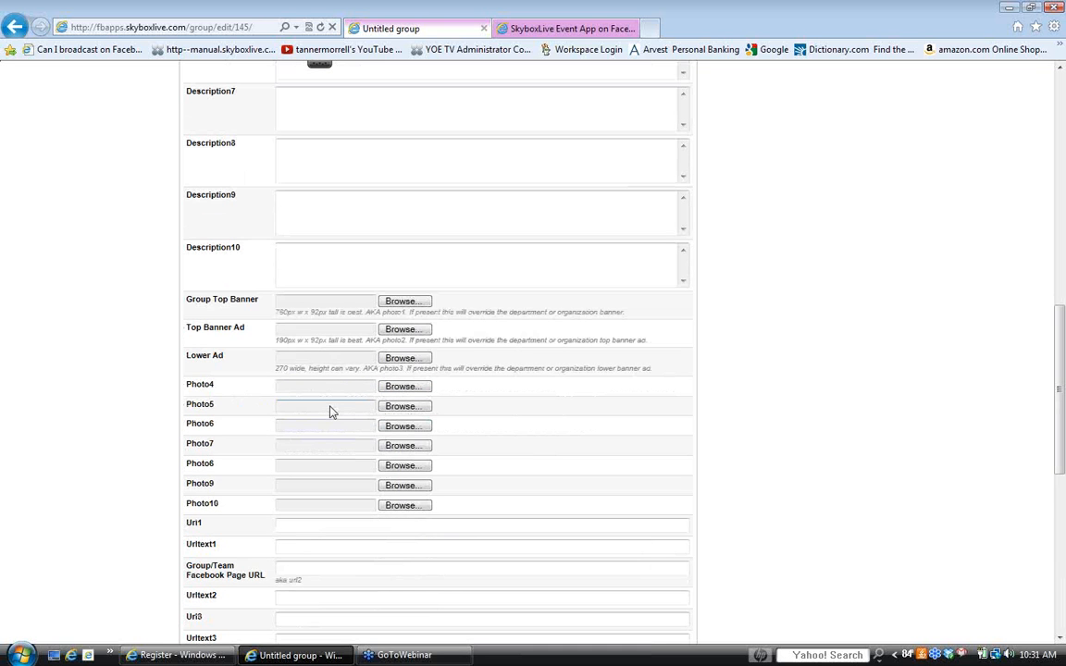
click(398, 302)
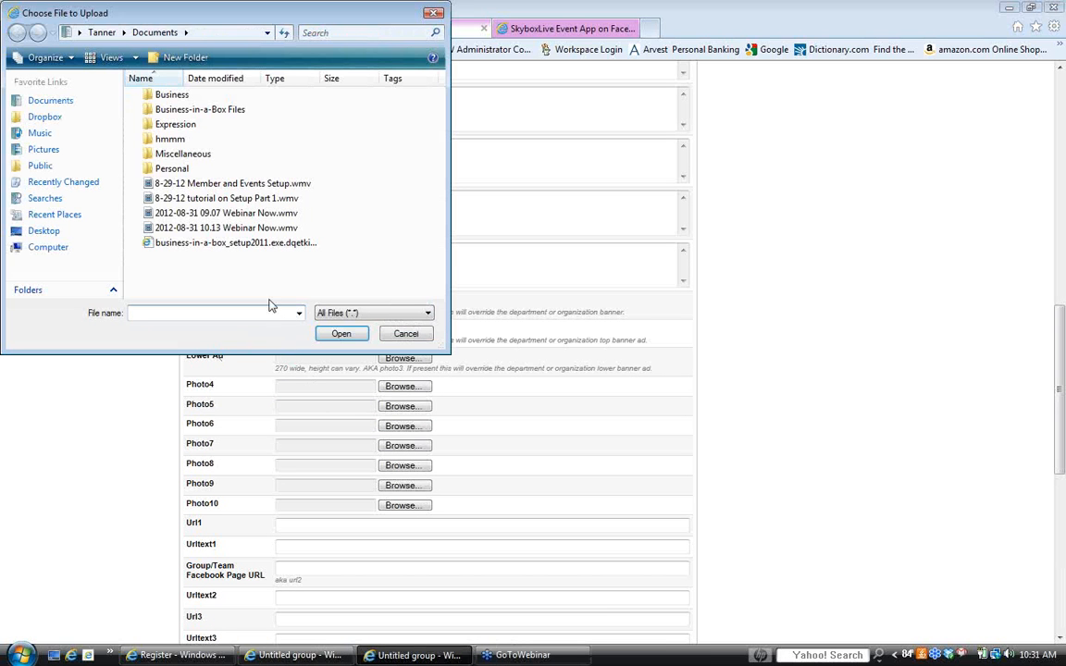
double_click(181, 96)
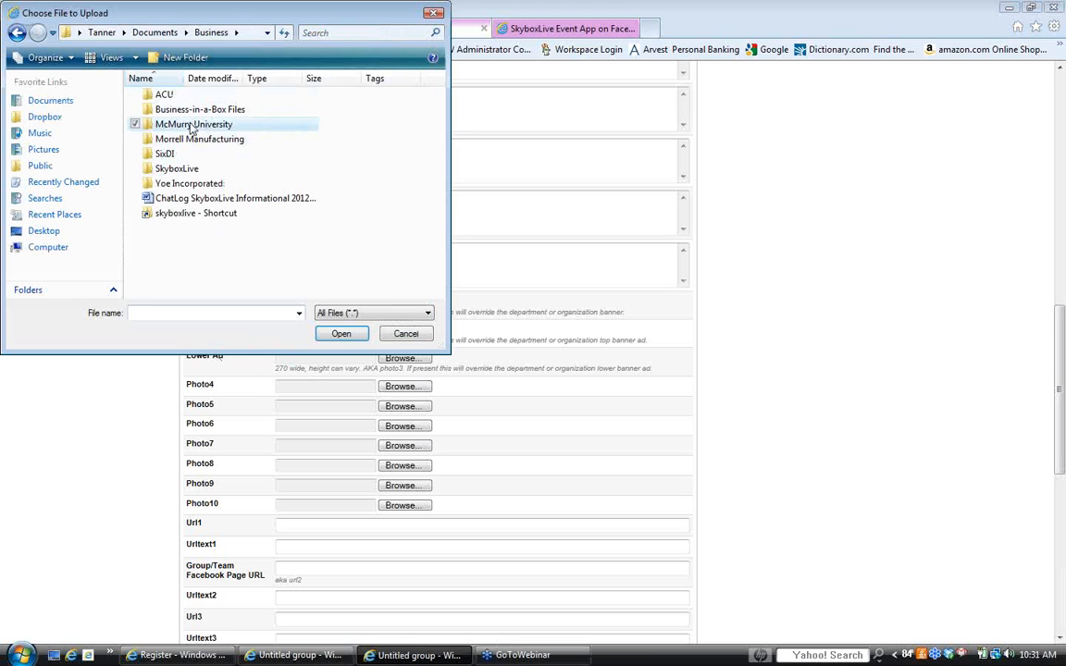
double_click(181, 124)
scroll(220, 270, down, 5)
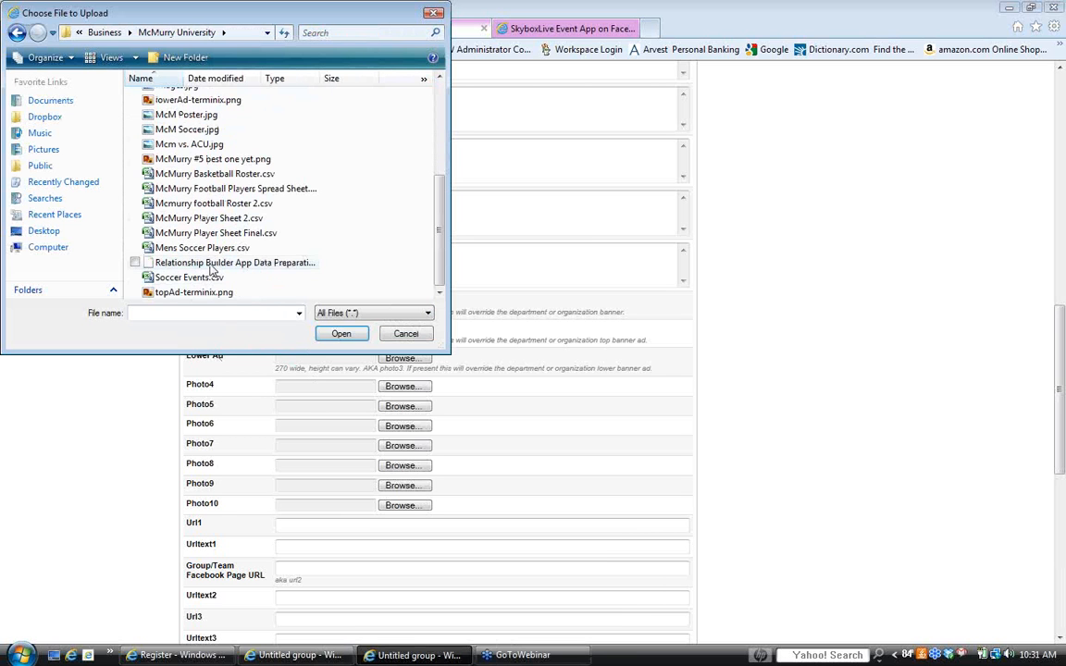
double_click(214, 159)
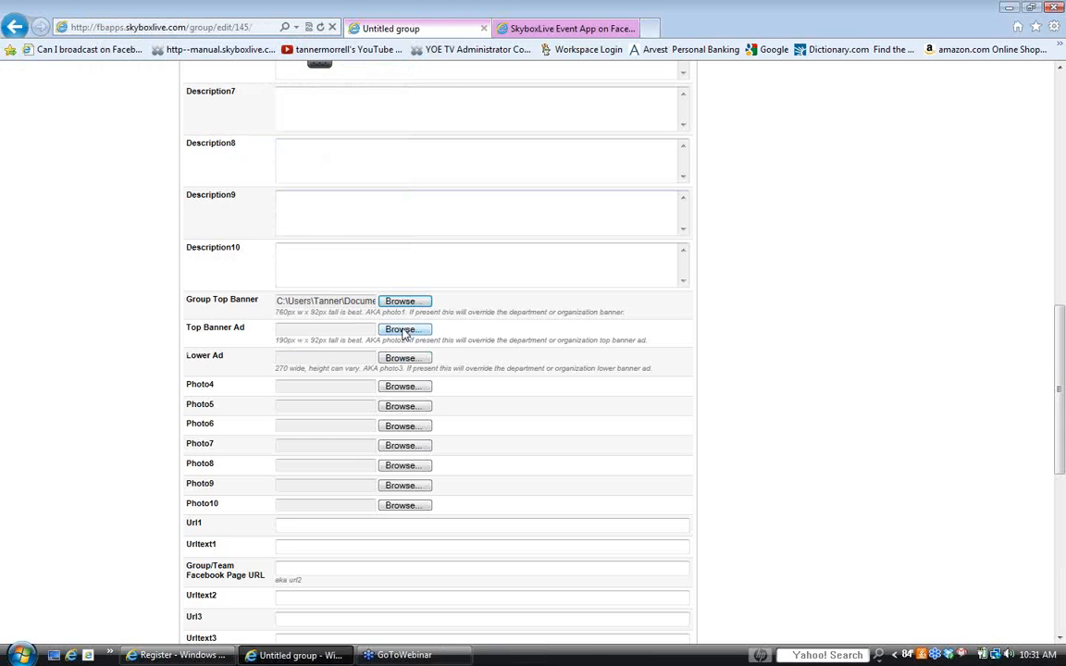
- Choose topAd-terminix.png as the Top Banner Ad and lowerAd-terminix.png as the Lower Ad from the McMurry University folder
click(403, 330)
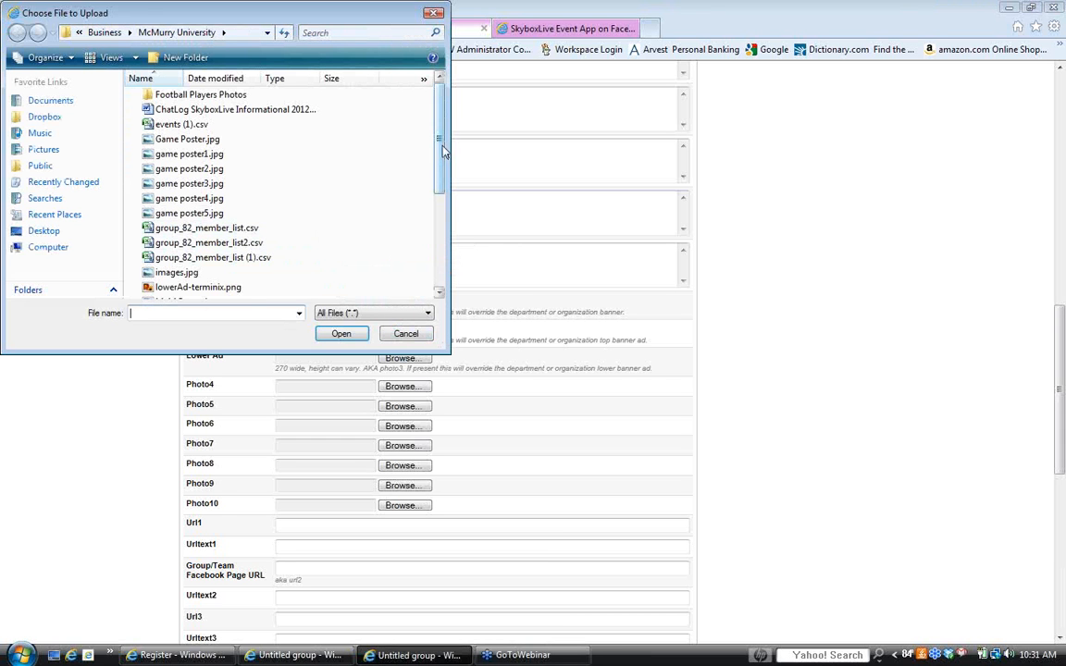
drag(443, 146, 359, 208)
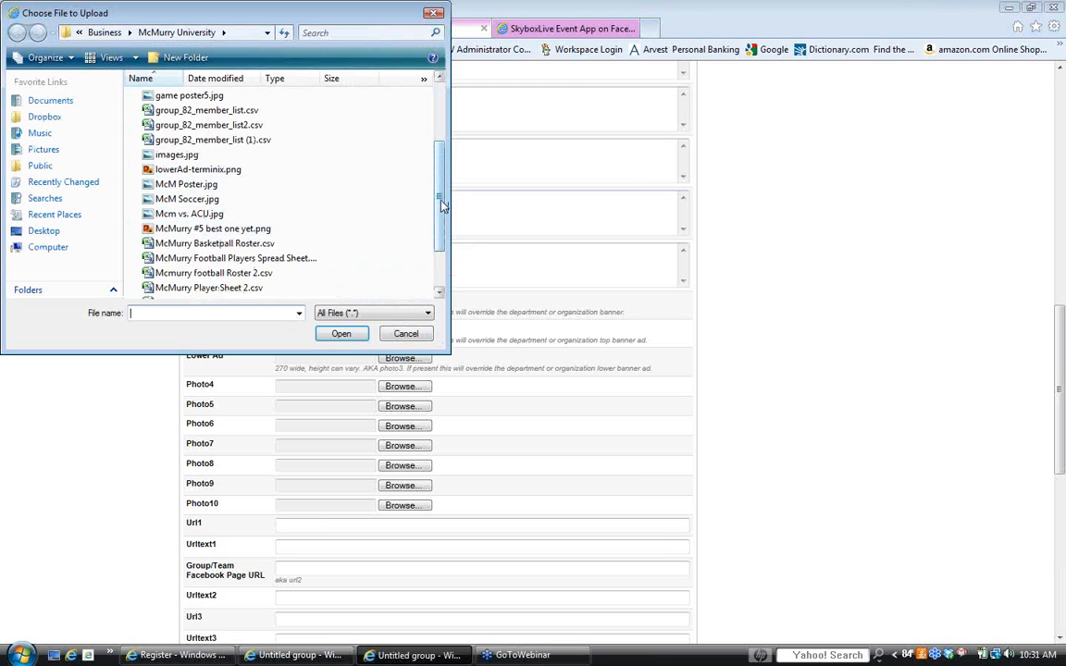
drag(443, 205, 445, 255)
double_click(206, 285)
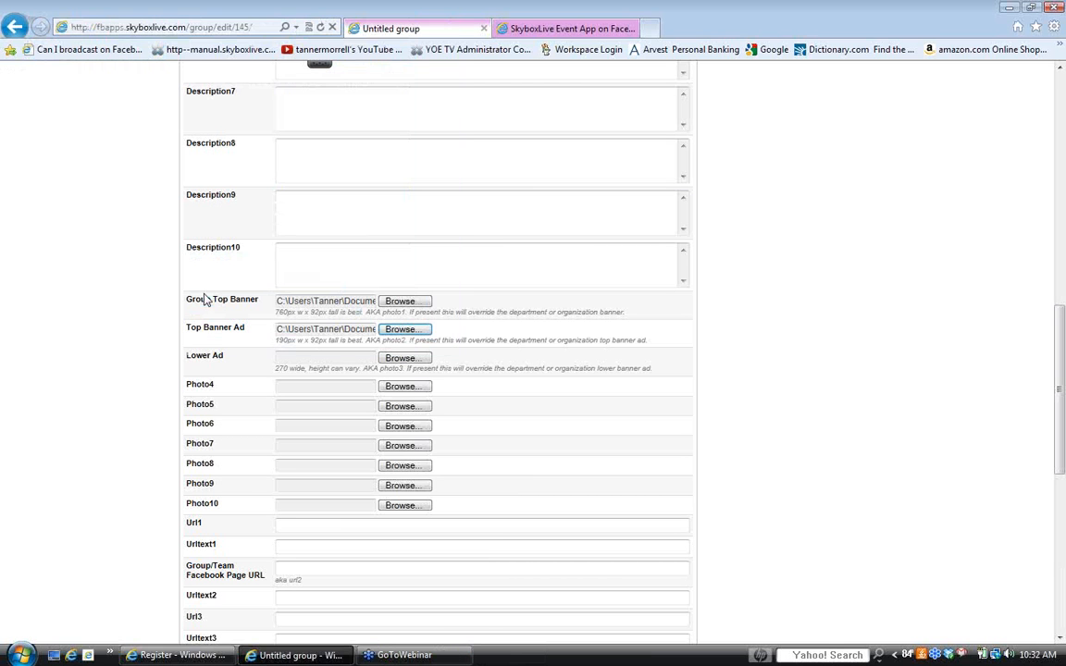
click(405, 359)
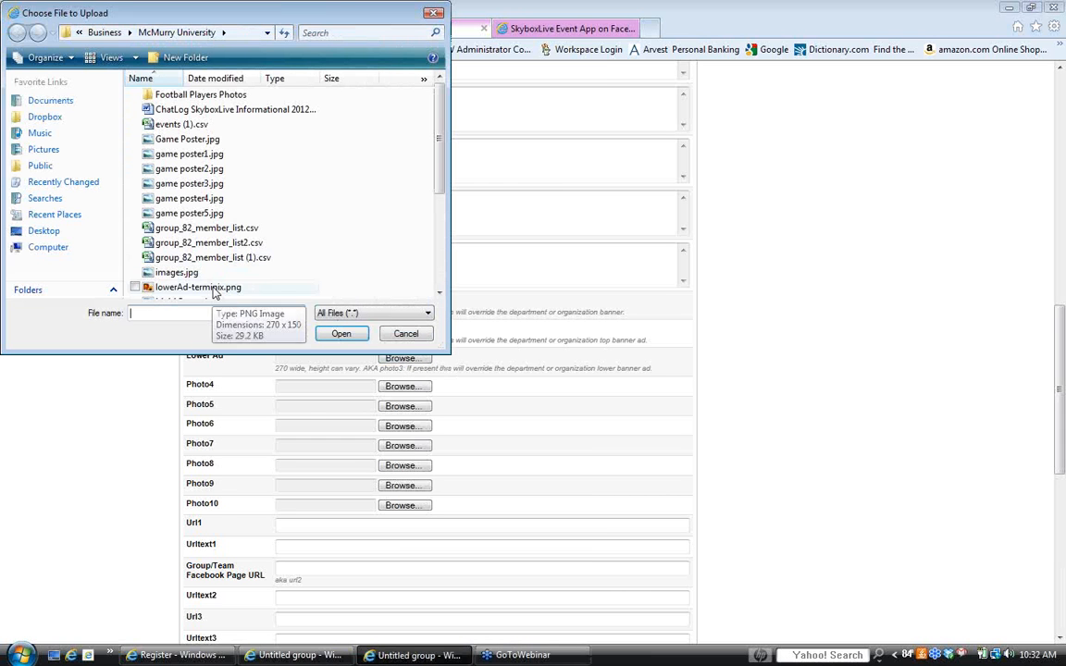
double_click(209, 286)
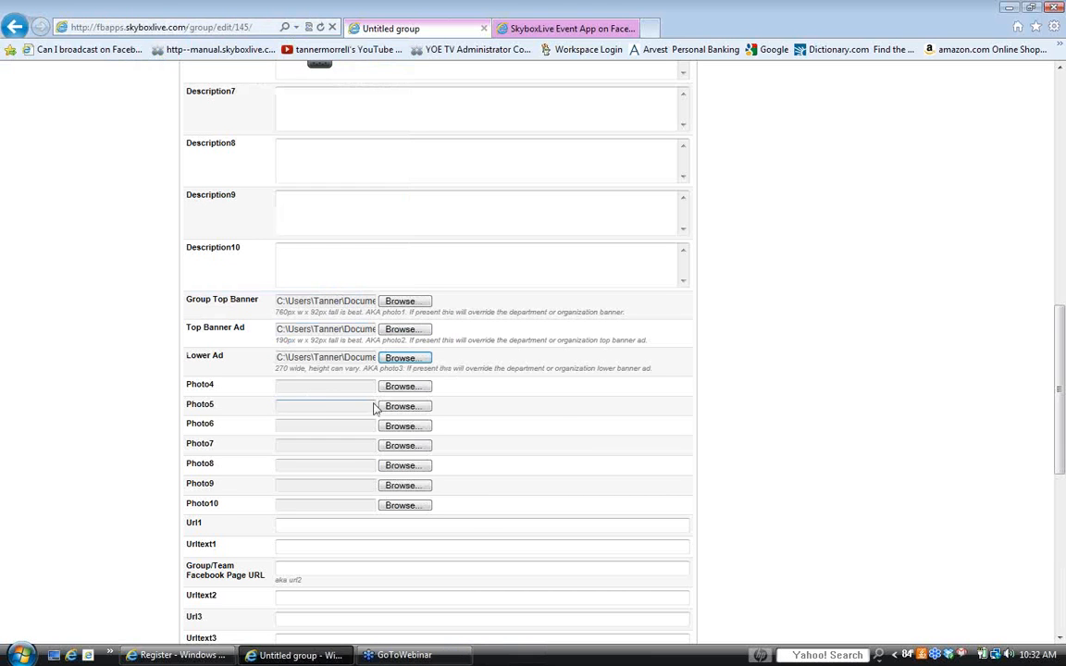
- Open terminix.com in a new browser tab and copy its full web address
scroll(552, 405, down, 3)
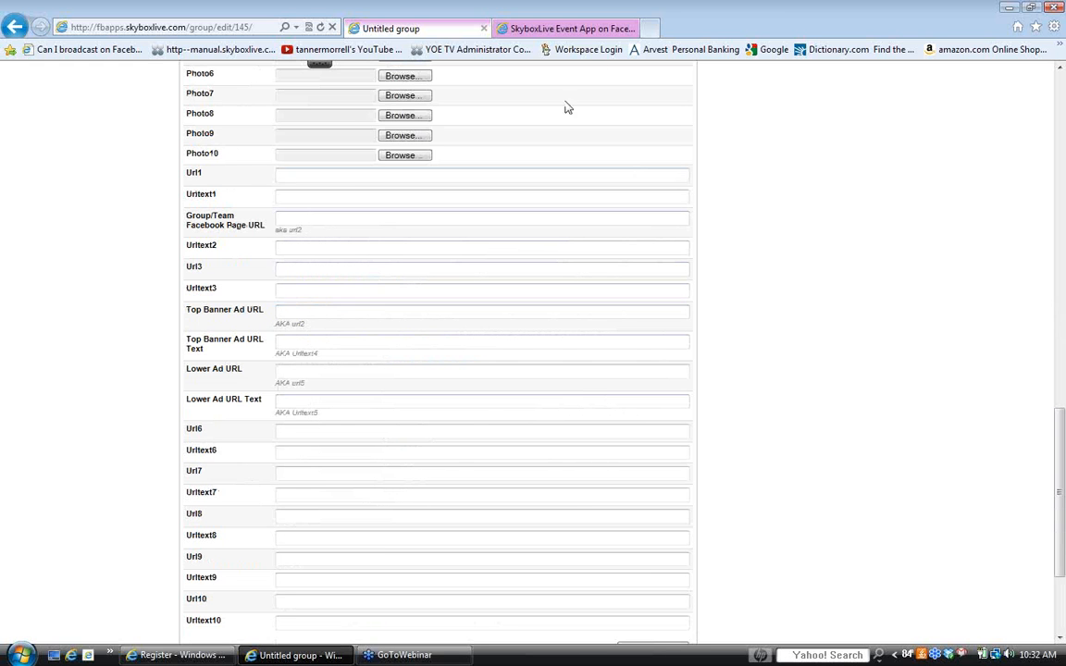
click(650, 27)
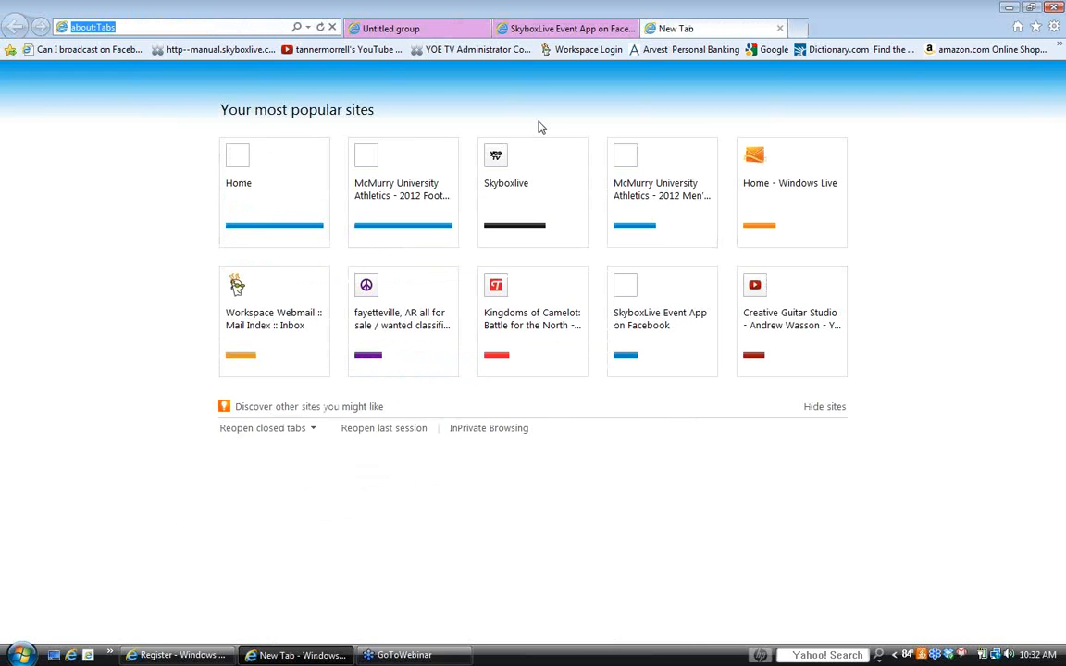
text(terminix.com/)
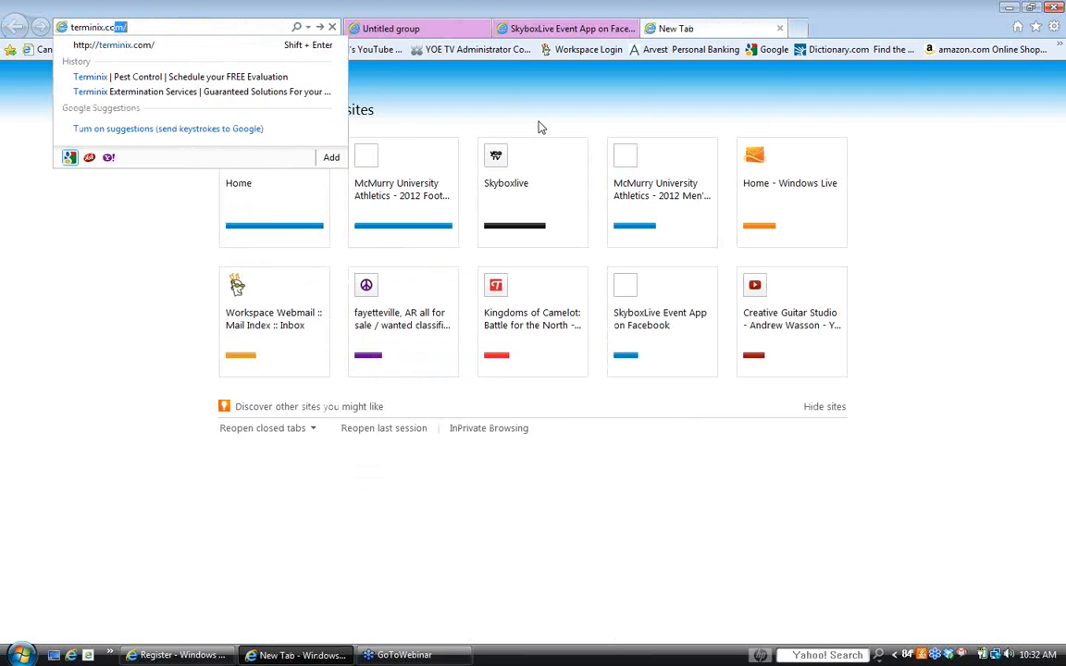
key(Return)
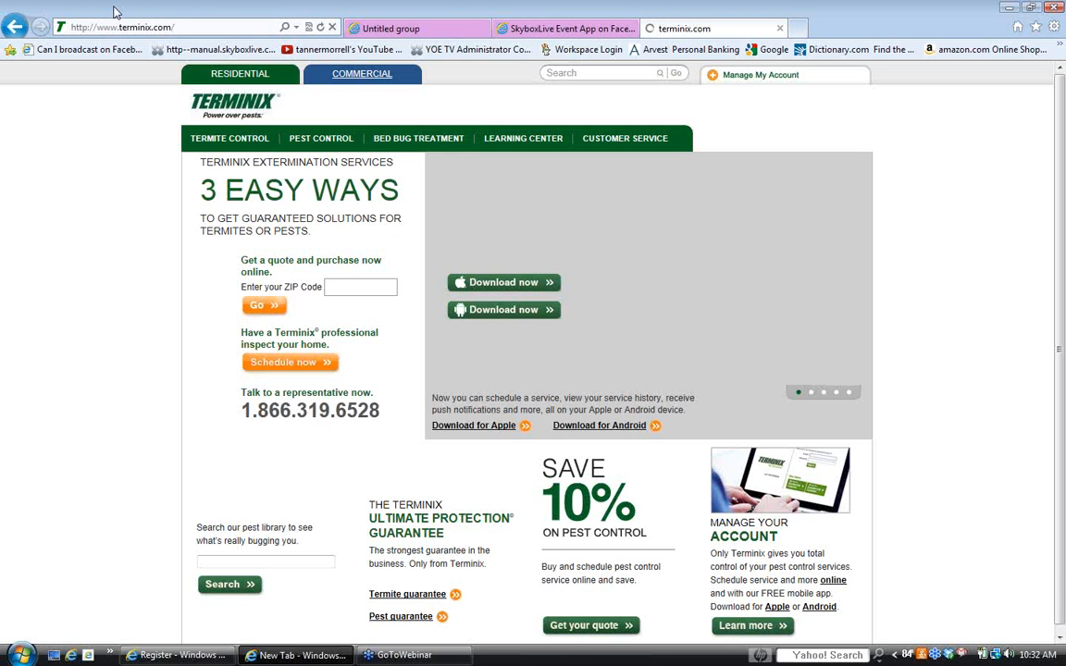
right_click(153, 28)
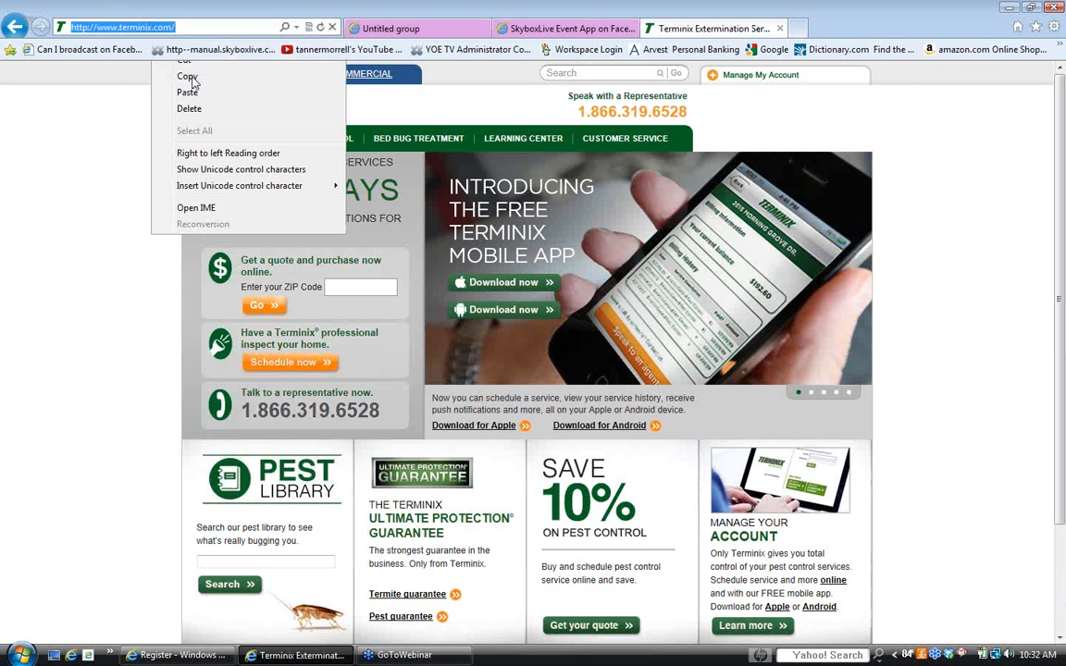
click(188, 77)
click(392, 31)
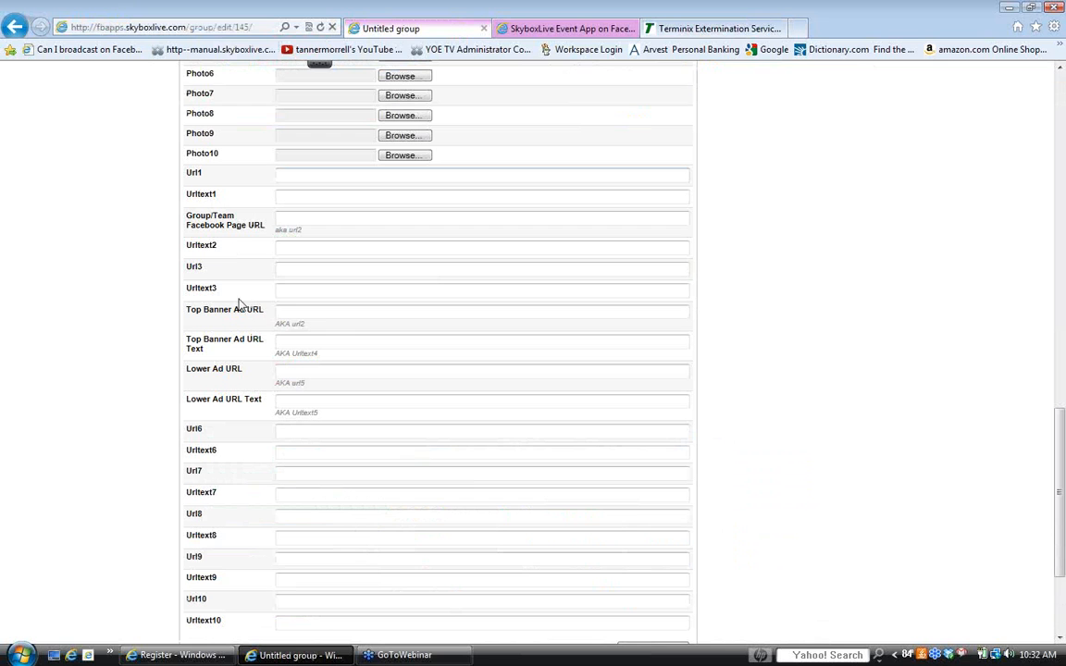
right_click(281, 313)
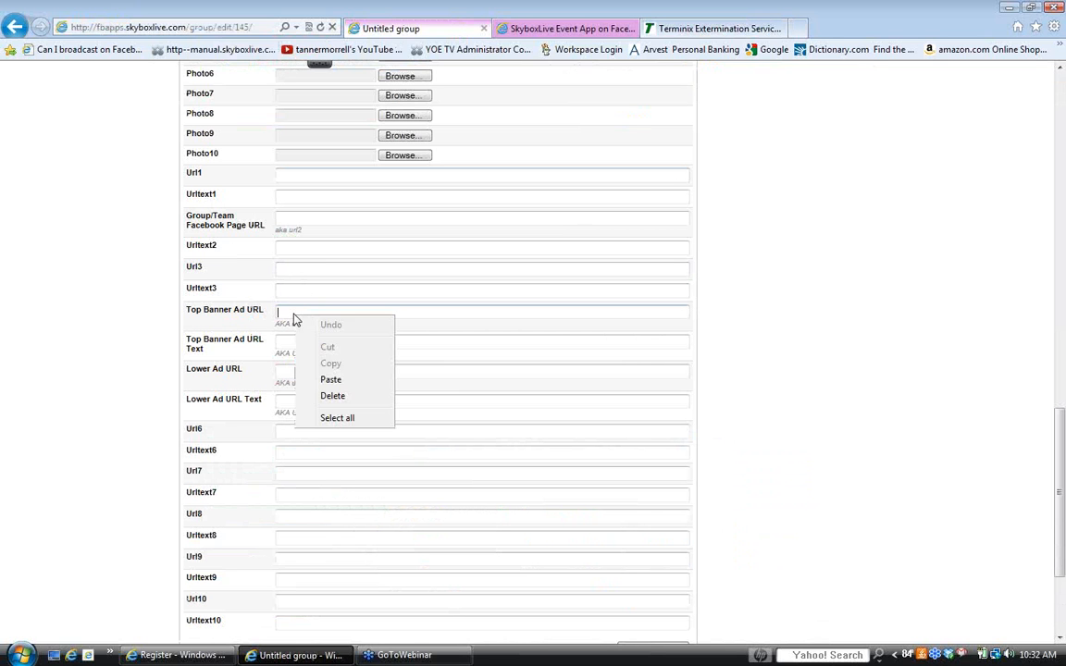
click(330, 379)
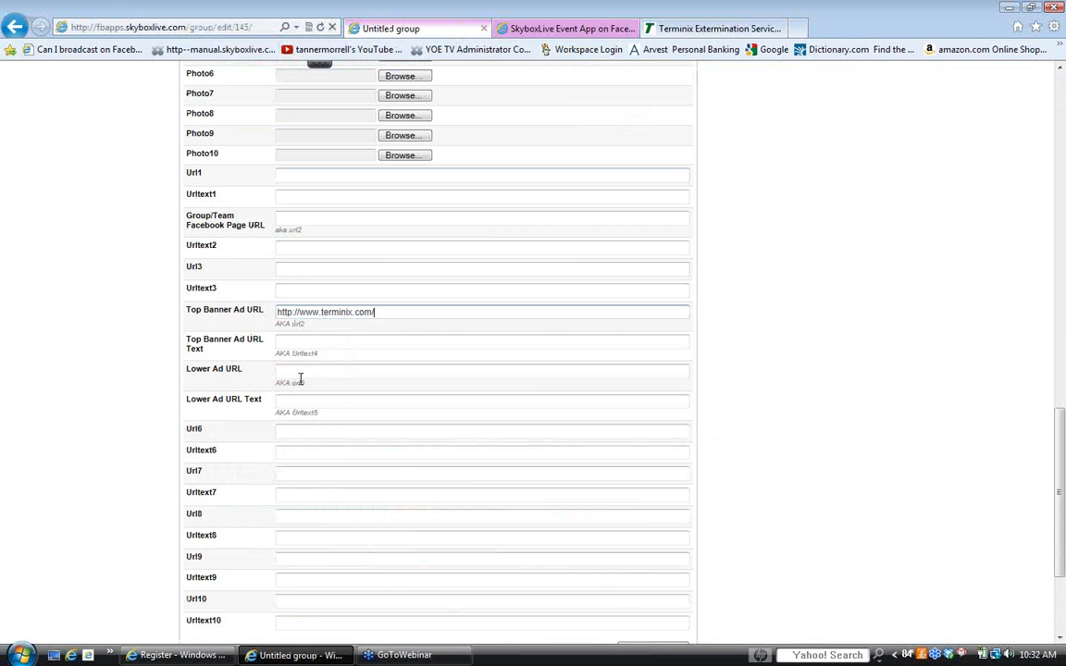
right_click(297, 374)
click(335, 437)
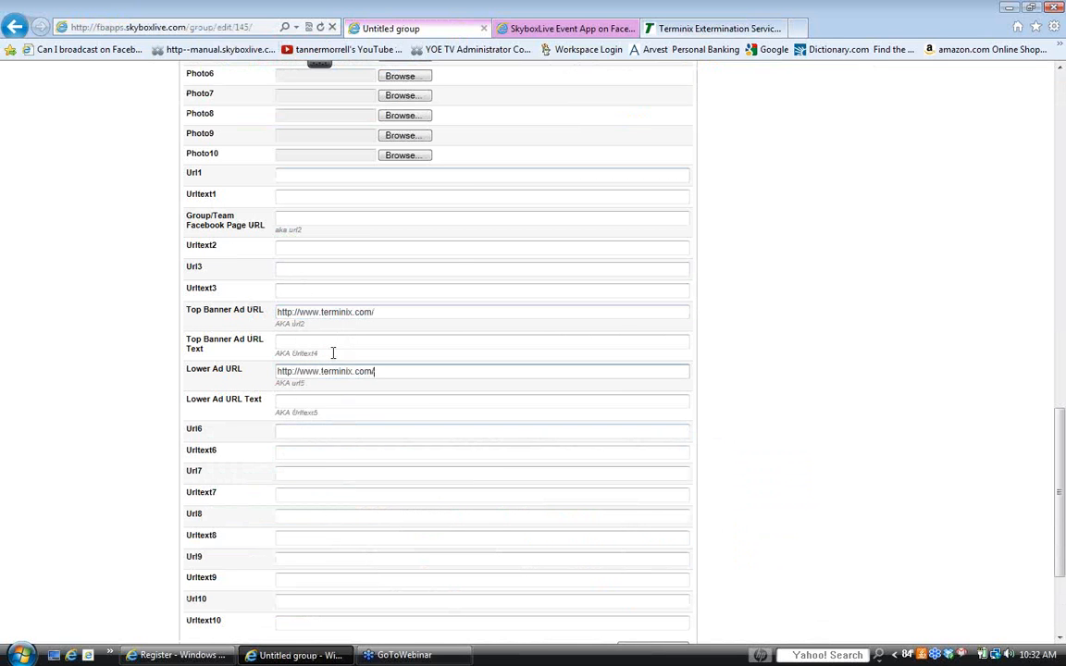
- Enter Terminix Ad as the URL text for both the top banner and lower ads and save the group
click(326, 345)
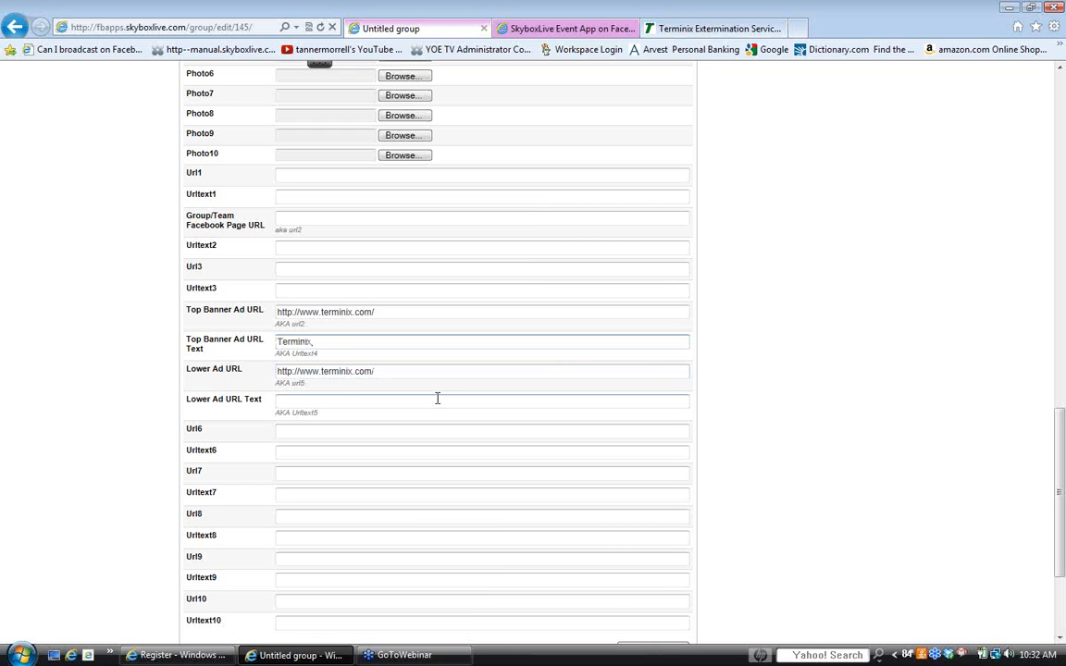
key(Tab)
key(Tab)
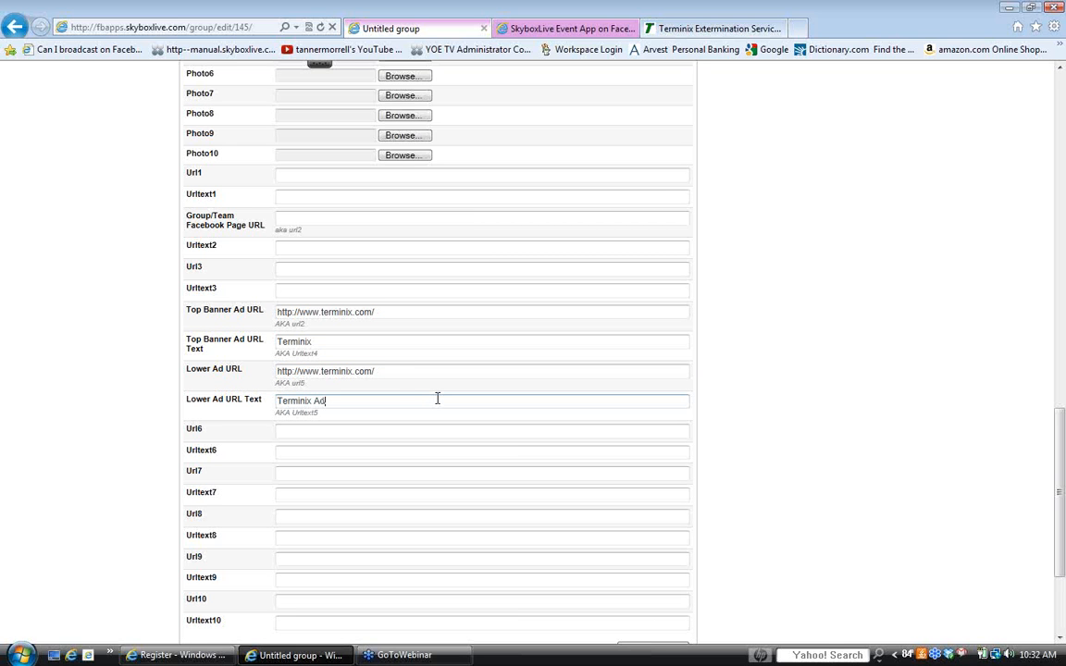
click(367, 338)
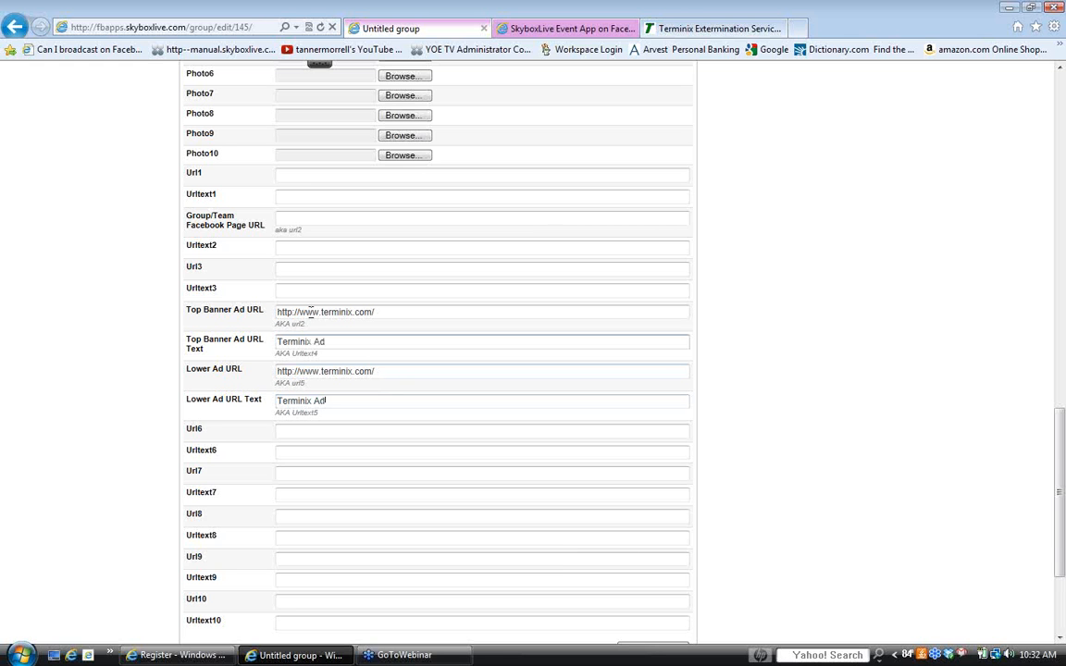
scroll(362, 404, down, 3)
click(647, 469)
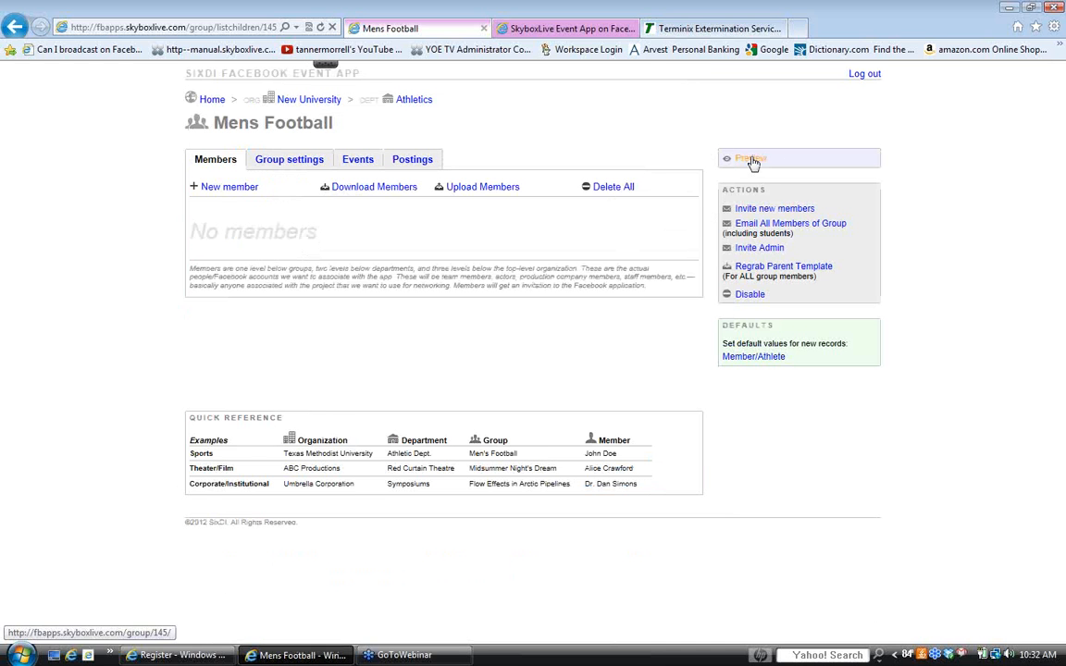
- Close the old Facebook preview and Terminix tabs and open a fresh preview of the Mens Football group
click(632, 28)
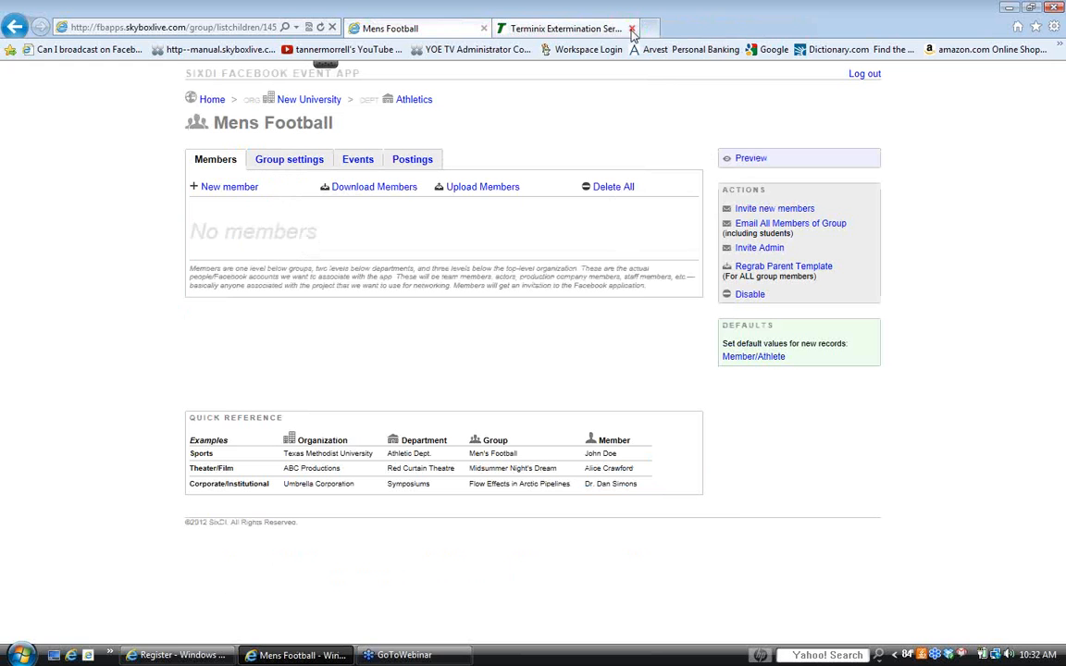
click(632, 29)
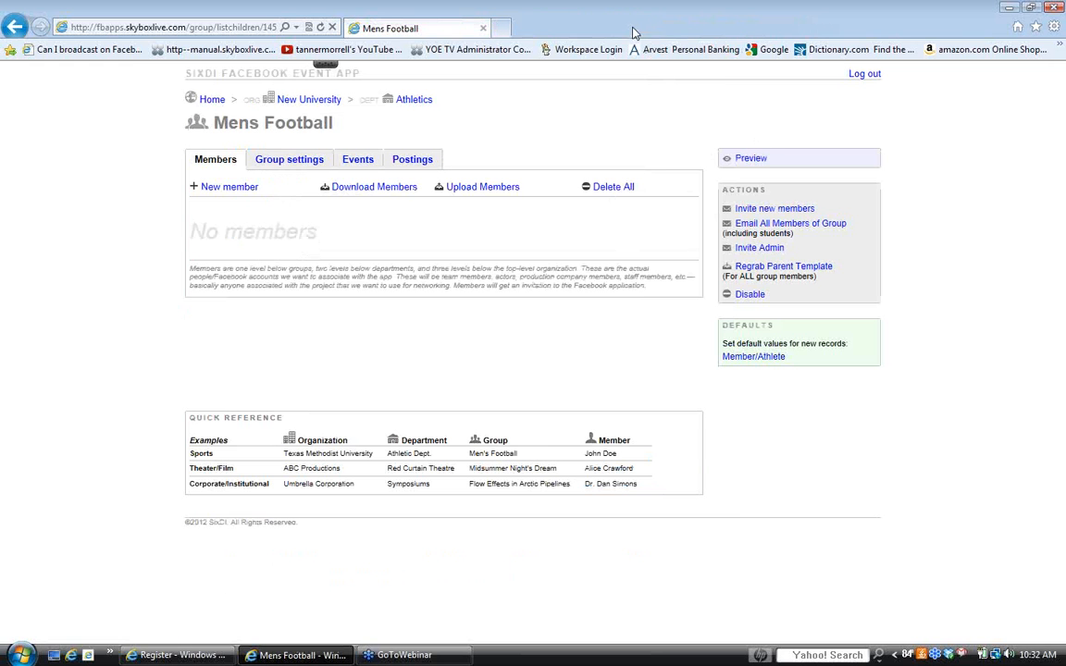
click(746, 163)
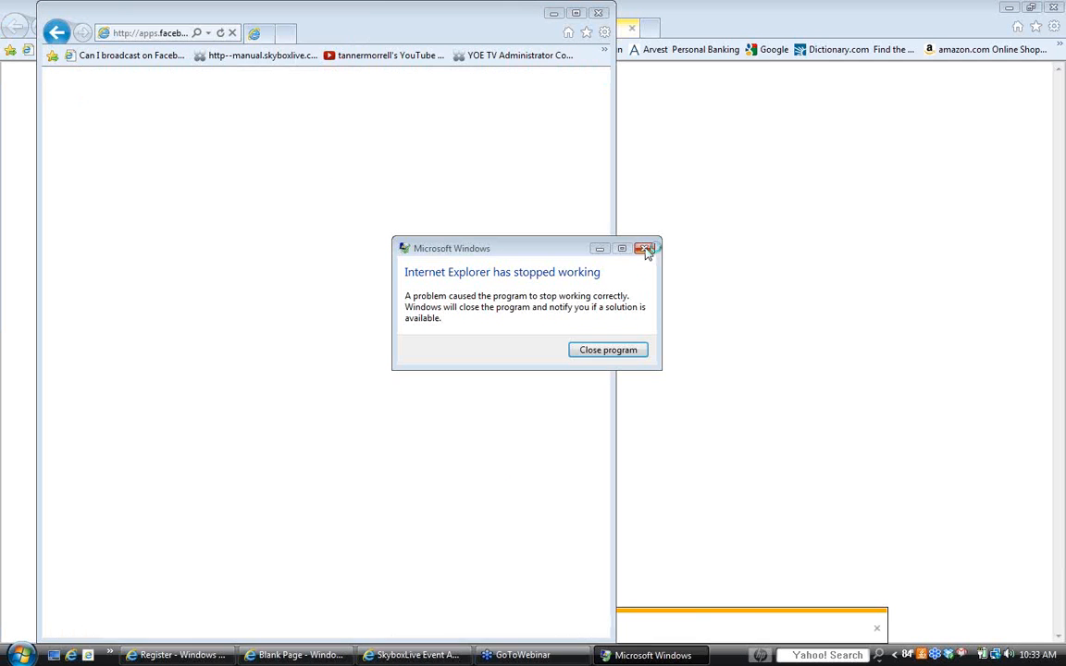
- Dismiss the Internet Explorer crash notices and close the leftover blank tab
click(646, 250)
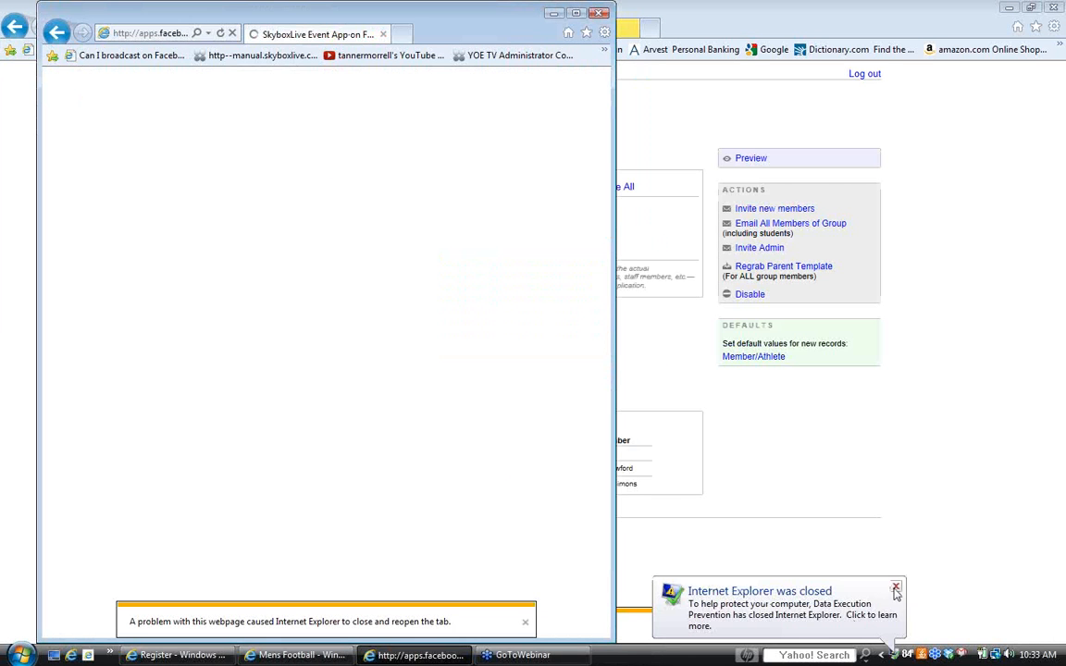
click(896, 586)
click(879, 632)
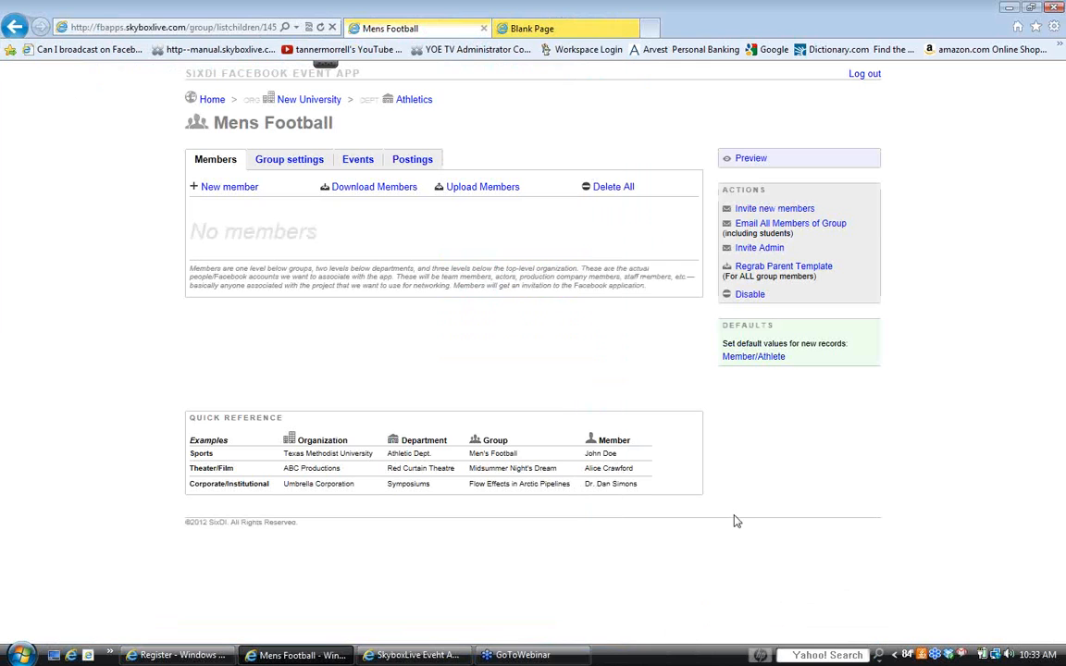
click(546, 28)
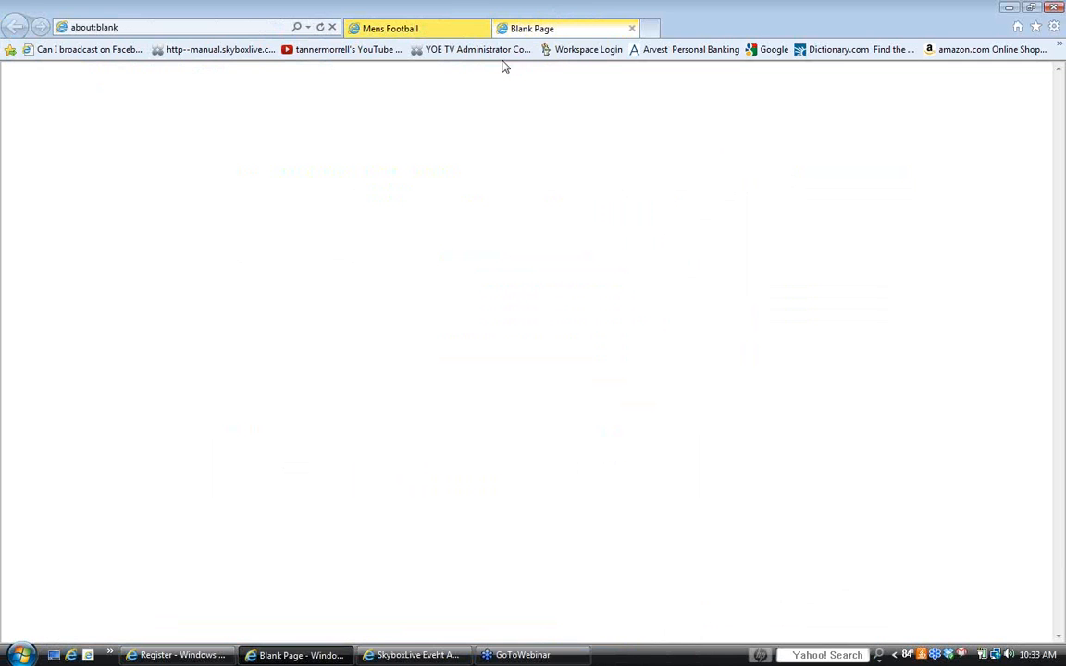
click(633, 28)
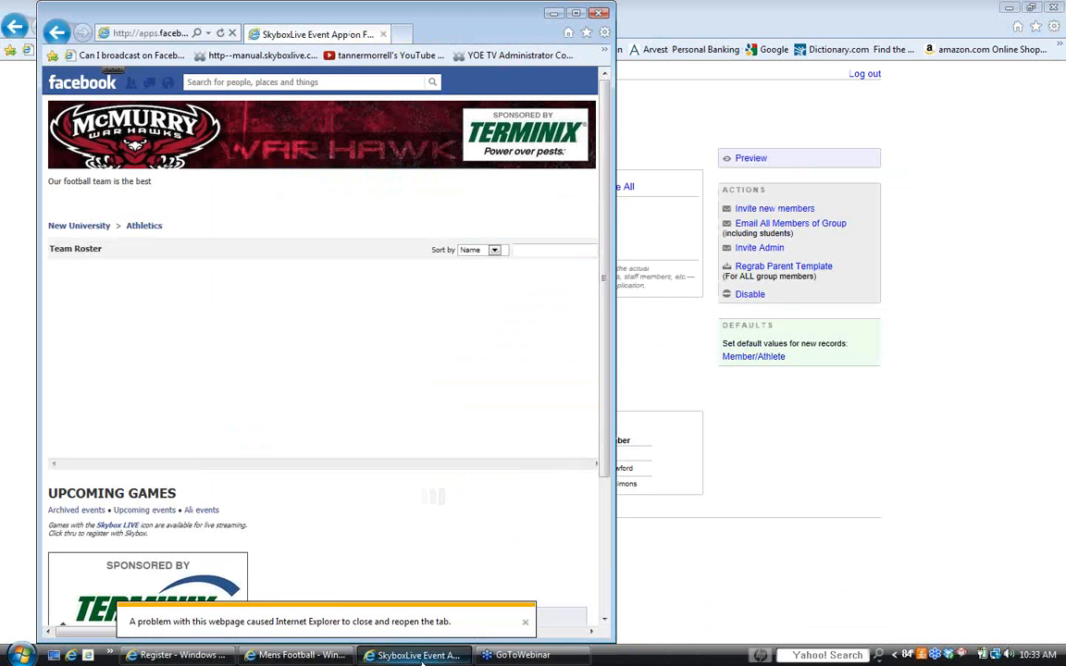
- Maximize the Mens Football preview, examine its banner, description, top ad and lower ad, and close the preview
click(575, 14)
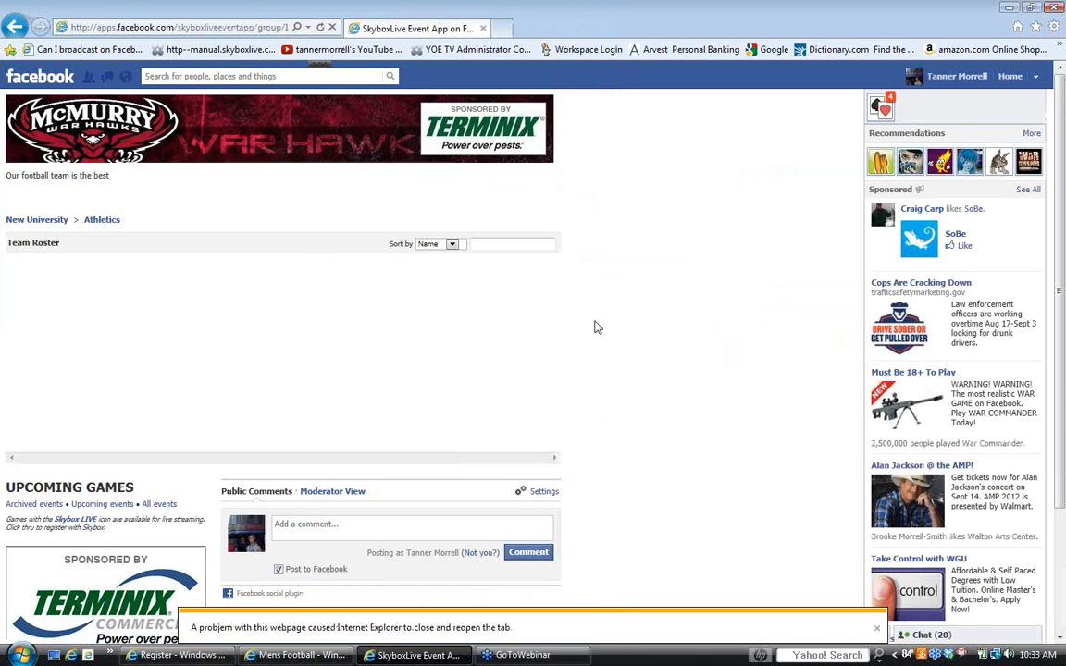
scroll(595, 326, down, 1)
scroll(595, 327, up, 1)
scroll(595, 327, down, 1)
scroll(595, 325, down, 1)
scroll(547, 300, up, 2)
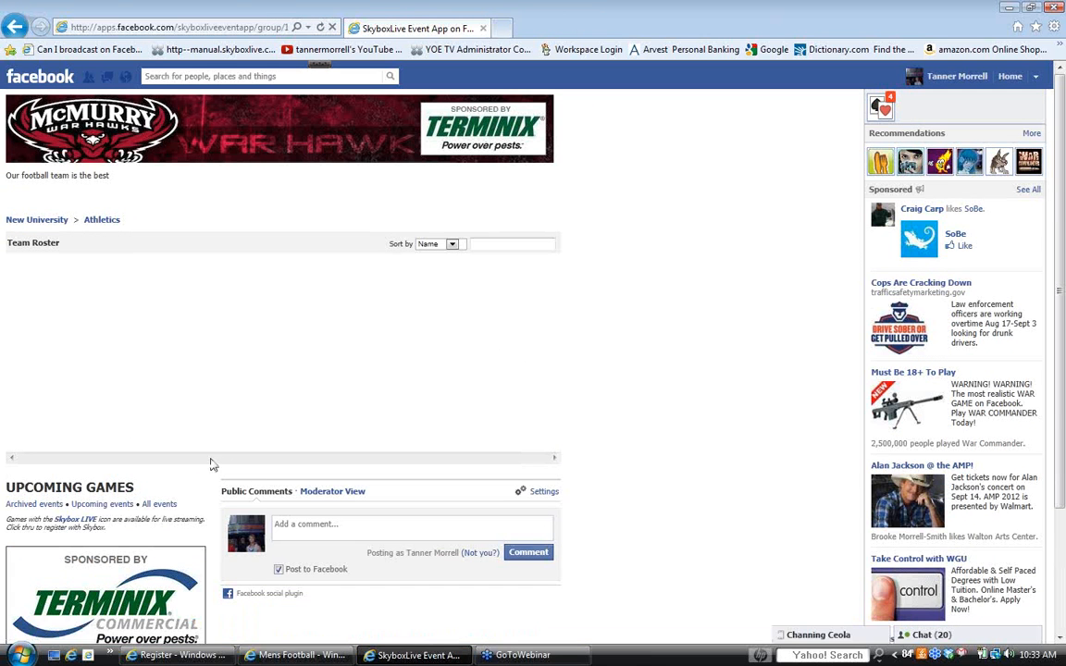
scroll(210, 464, down, 3)
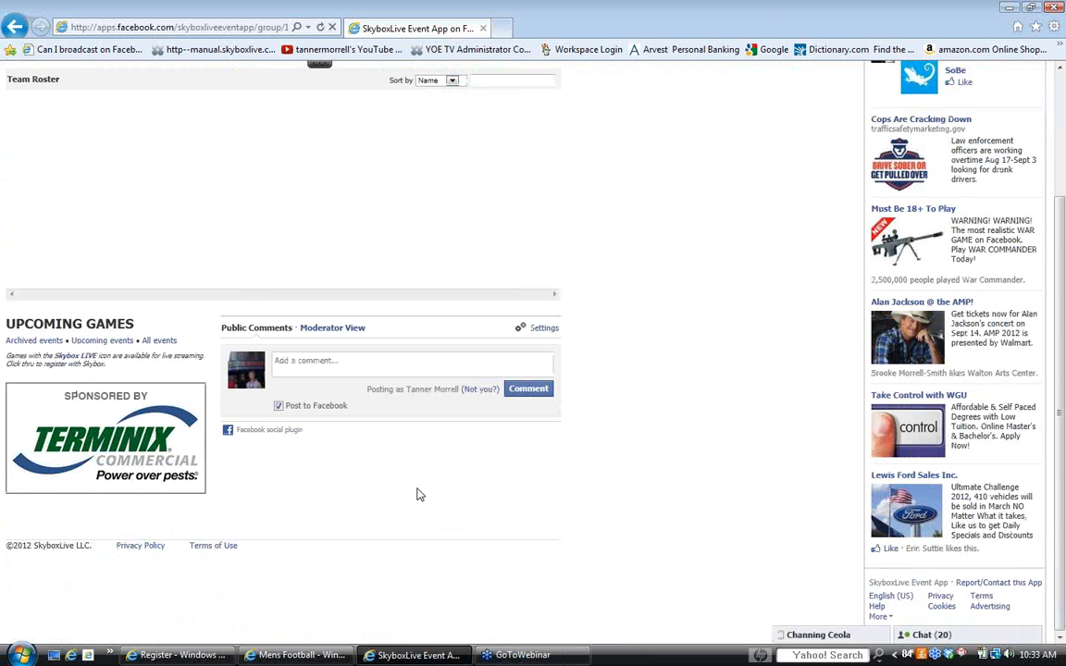
scroll(369, 440, up, 3)
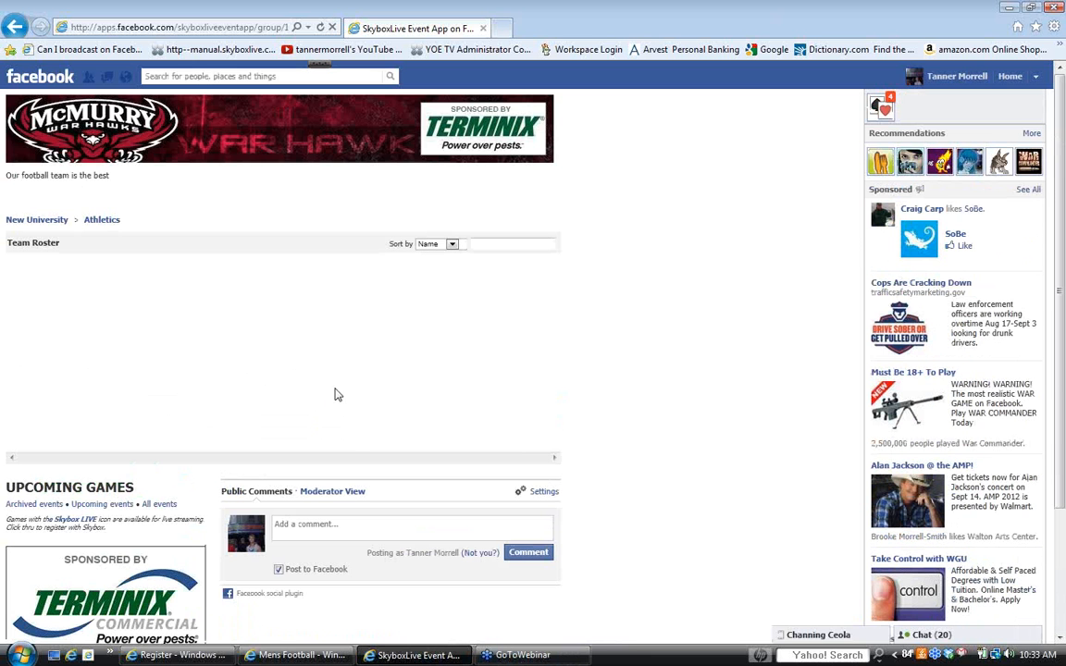
click(483, 29)
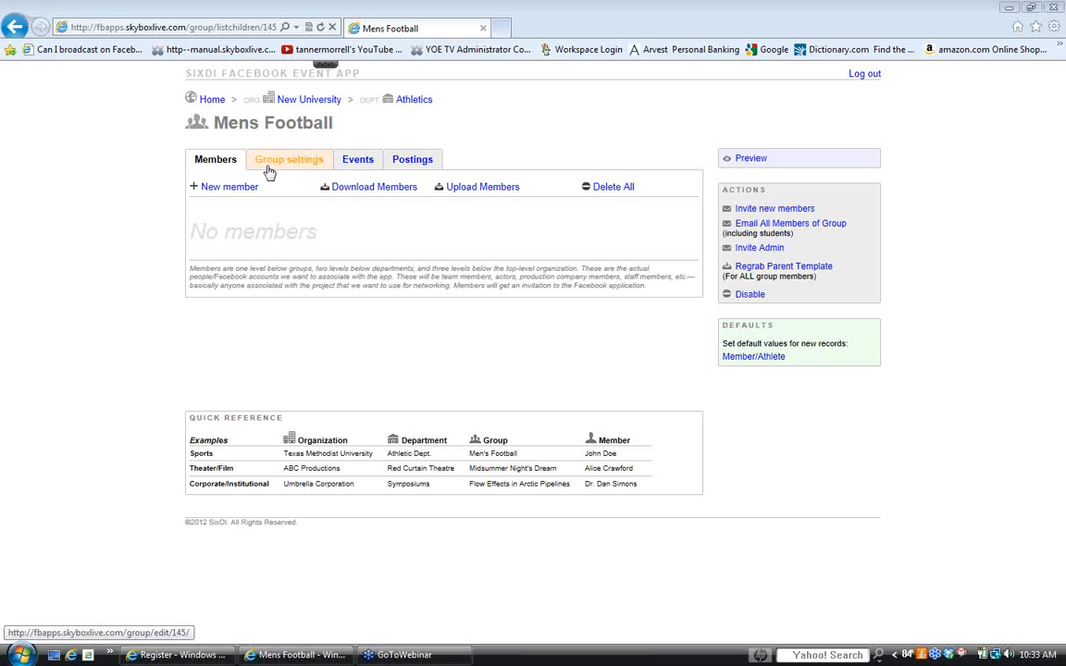
- Review the Mens Football group settings, including the description, banner image, ad images and ad URL fields
click(215, 162)
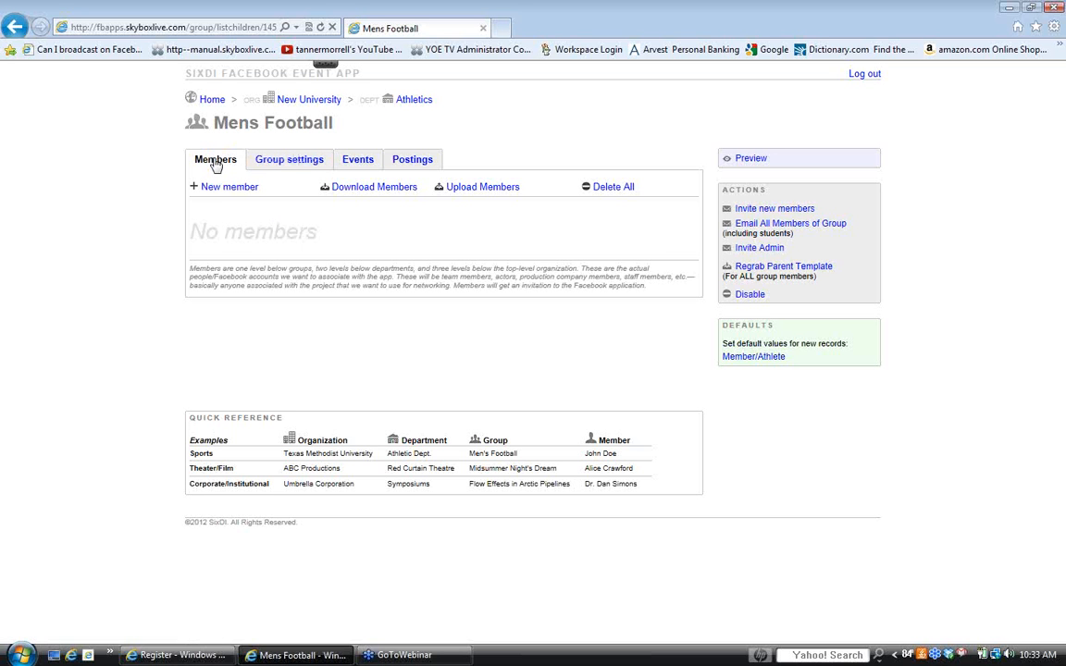
click(297, 165)
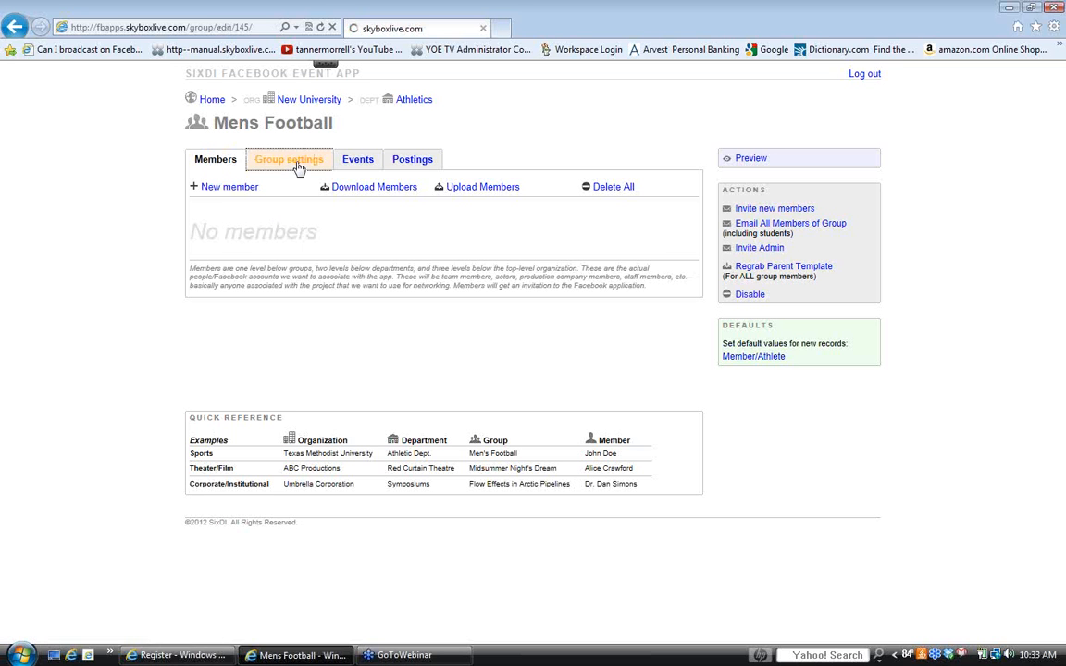
scroll(314, 378, down, 10)
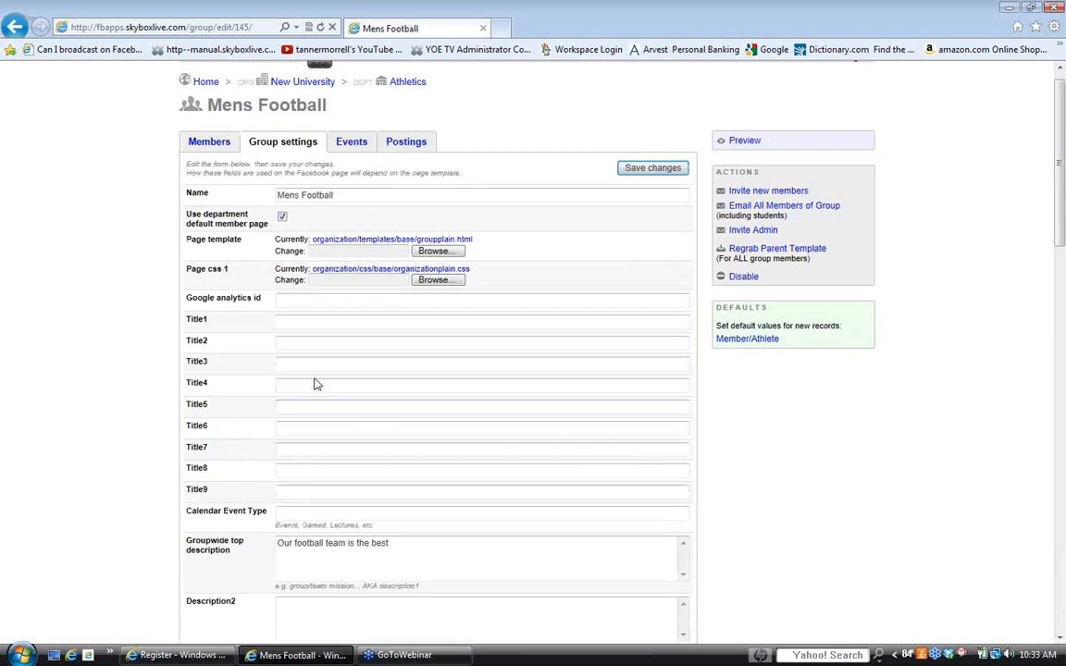
scroll(315, 371, down, 7)
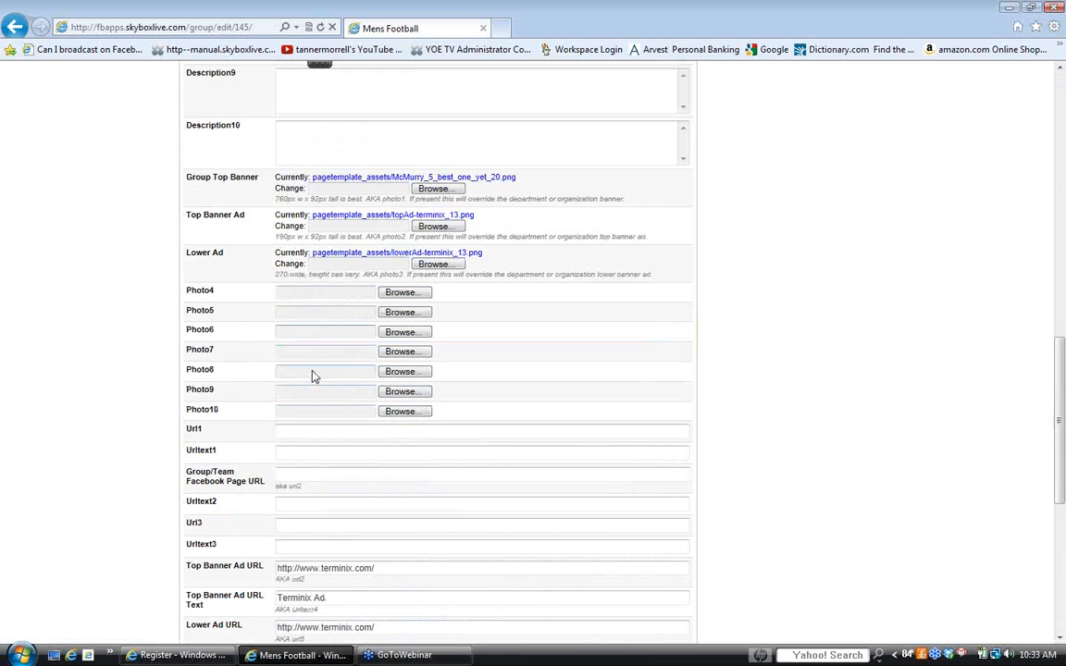
scroll(311, 362, up, 12)
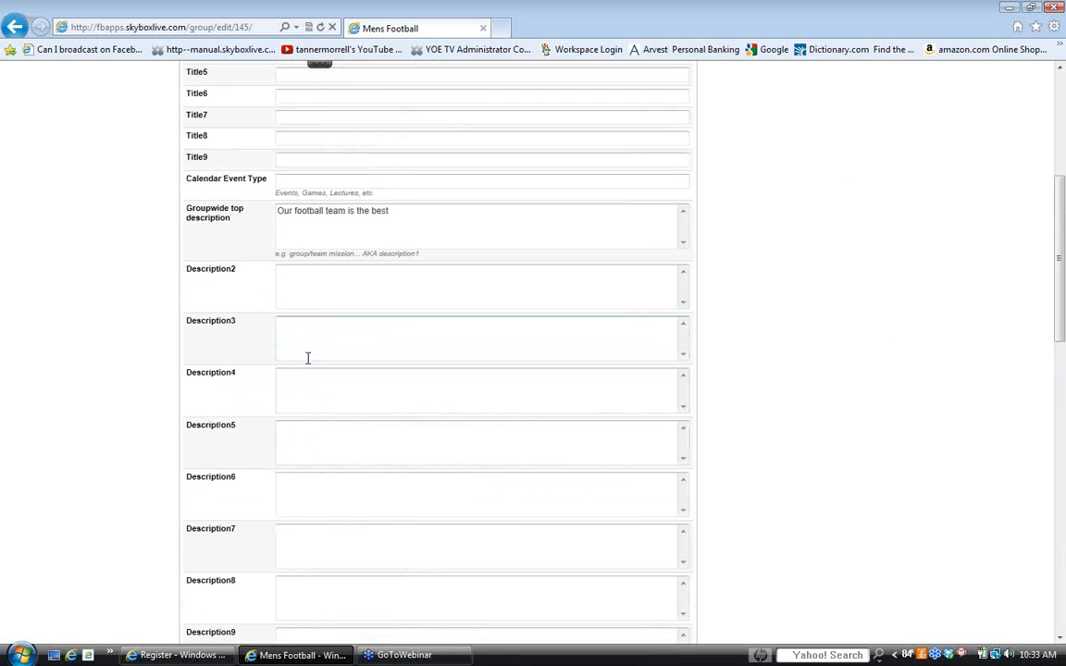
scroll(311, 357, up, 5)
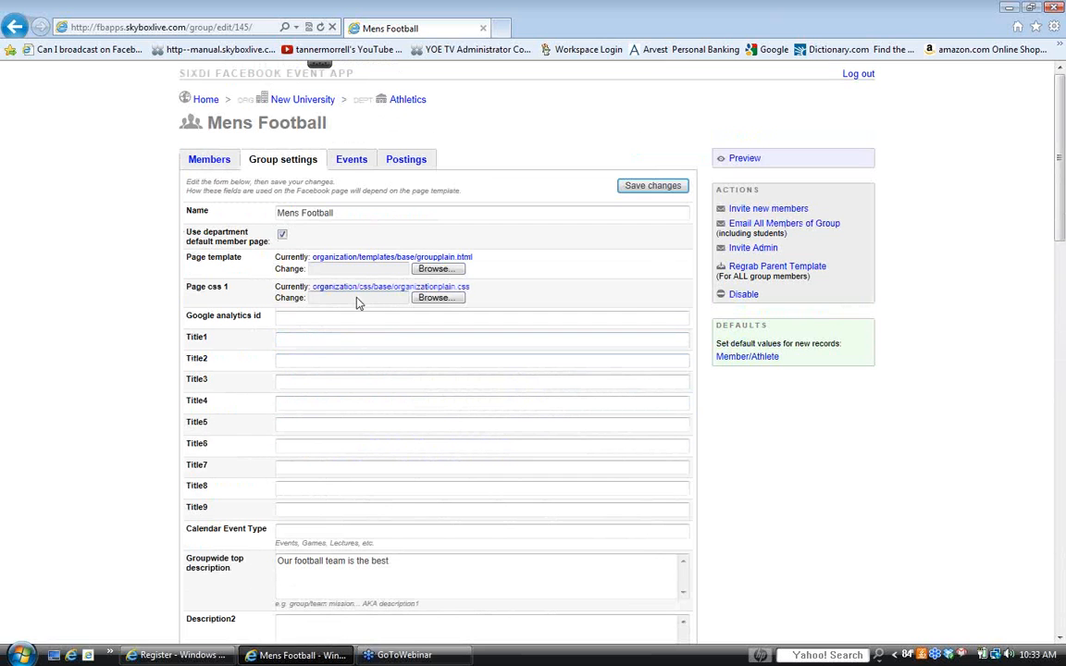